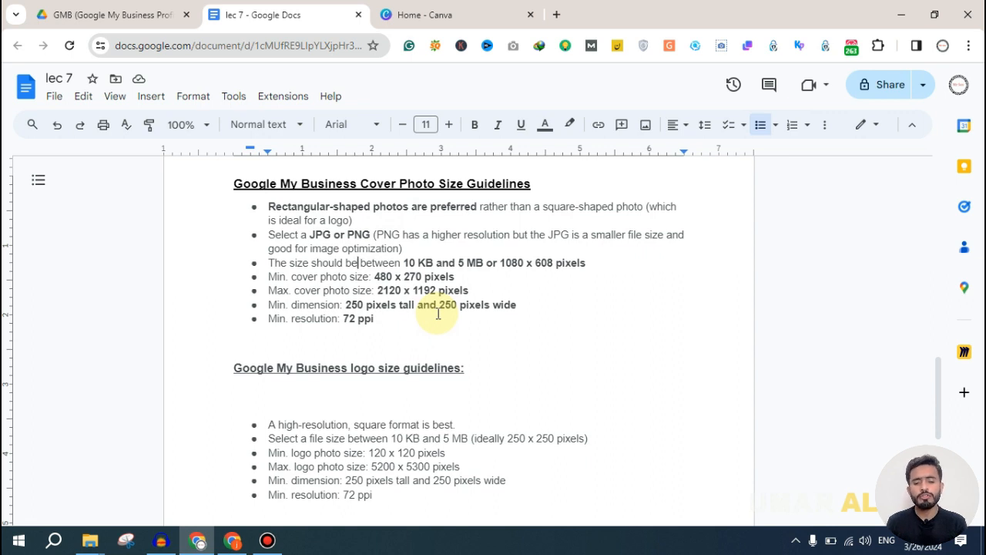
- Review the Google My Business logo size and video guidelines, down to the image details and geo tagging headings
{"action": "scroll", "coordinate": [439, 318], "scroll_direction": "down", "scroll_amount": 2}
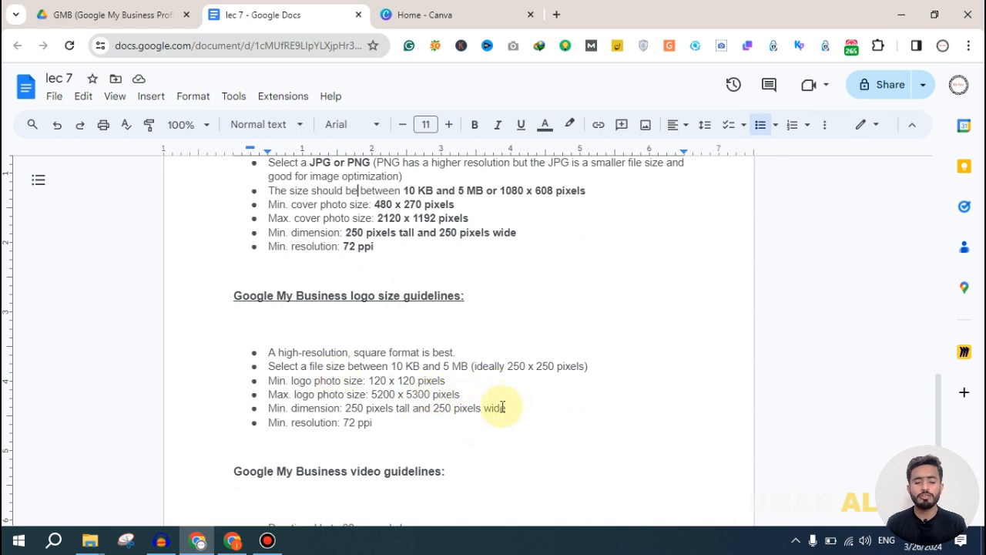
{"action": "left_click_drag", "start_coordinate": [389, 428], "coordinate": [255, 352]}
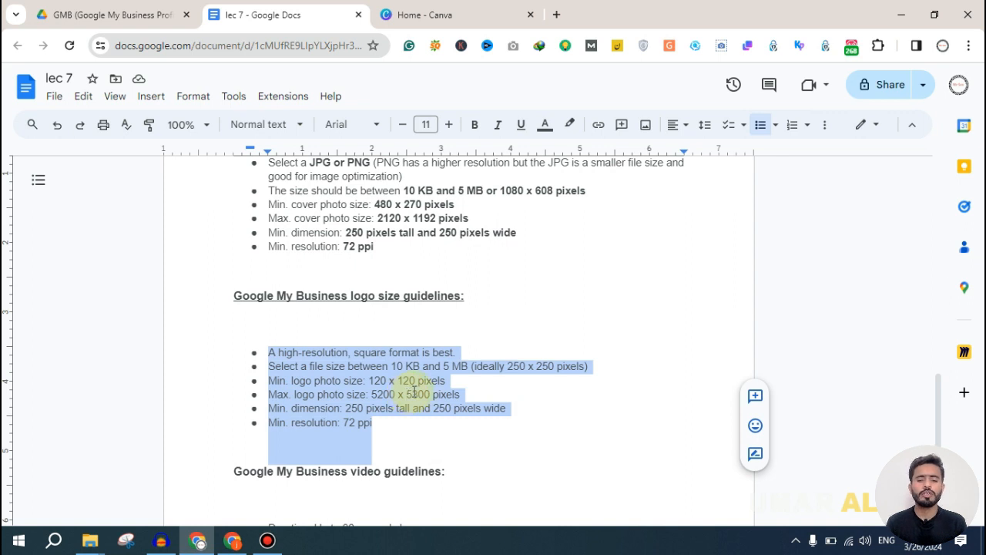
{"action": "scroll", "coordinate": [413, 393], "scroll_direction": "down", "scroll_amount": 5}
{"action": "left_click", "coordinate": [396, 349]}
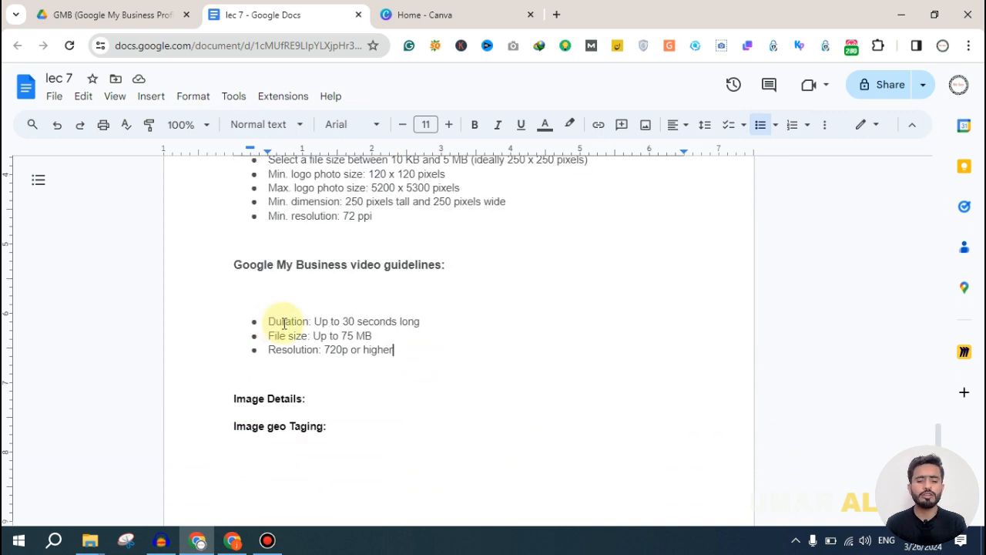
{"action": "left_click", "coordinate": [342, 321]}
{"action": "left_click_drag", "start_coordinate": [385, 337], "coordinate": [348, 337]}
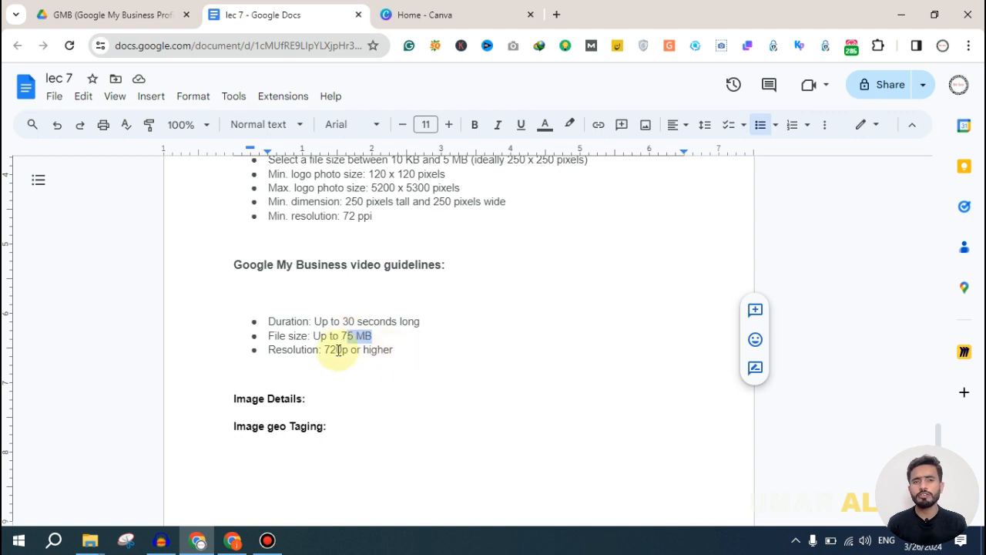
{"action": "left_click_drag", "start_coordinate": [327, 349], "coordinate": [347, 349]}
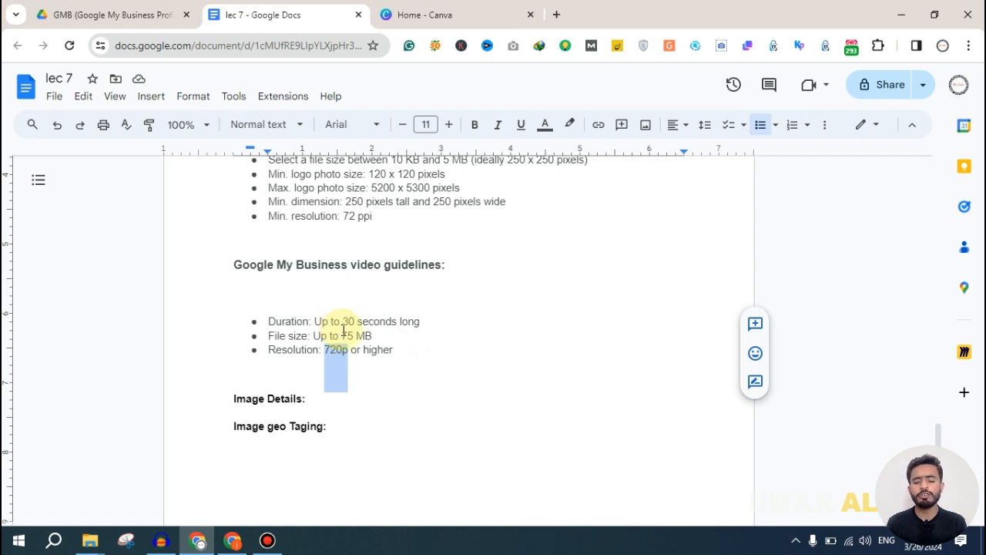
{"action": "left_click", "coordinate": [266, 390]}
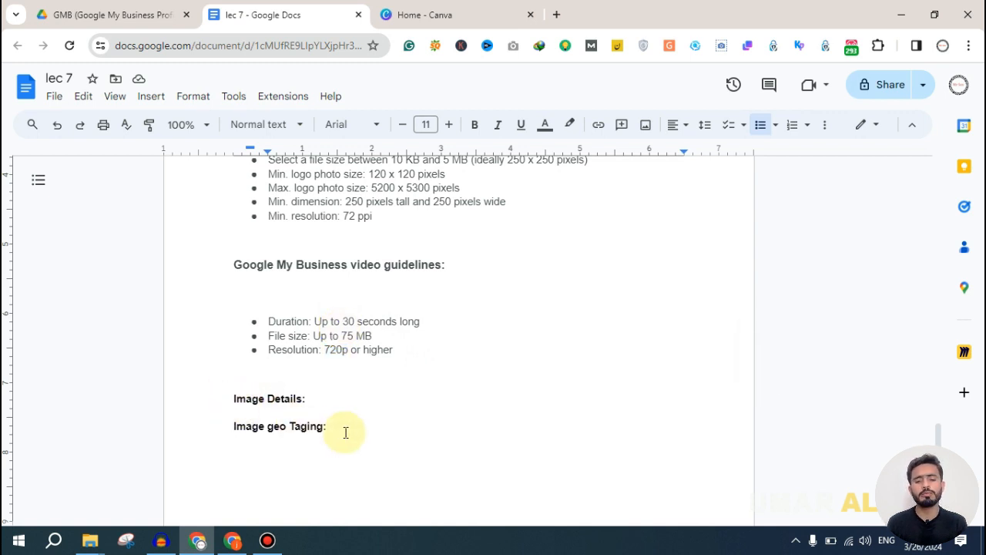
{"action": "left_click_drag", "start_coordinate": [331, 426], "coordinate": [233, 426]}
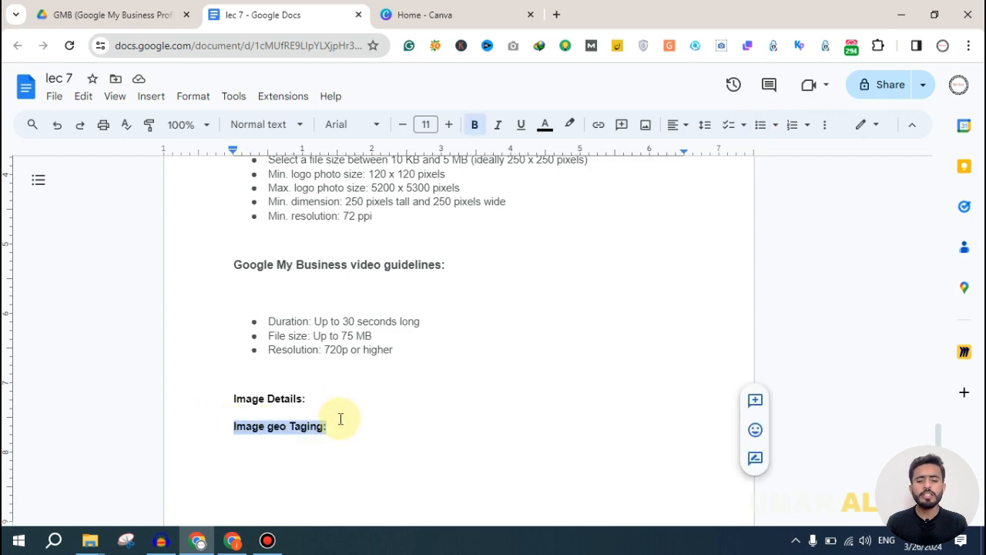
{"action": "left_click", "coordinate": [336, 419]}
- Go back to the logo size guidelines and highlight the ideal pixel width in the file size bullet
{"action": "scroll", "coordinate": [354, 386], "scroll_direction": "up", "scroll_amount": 5}
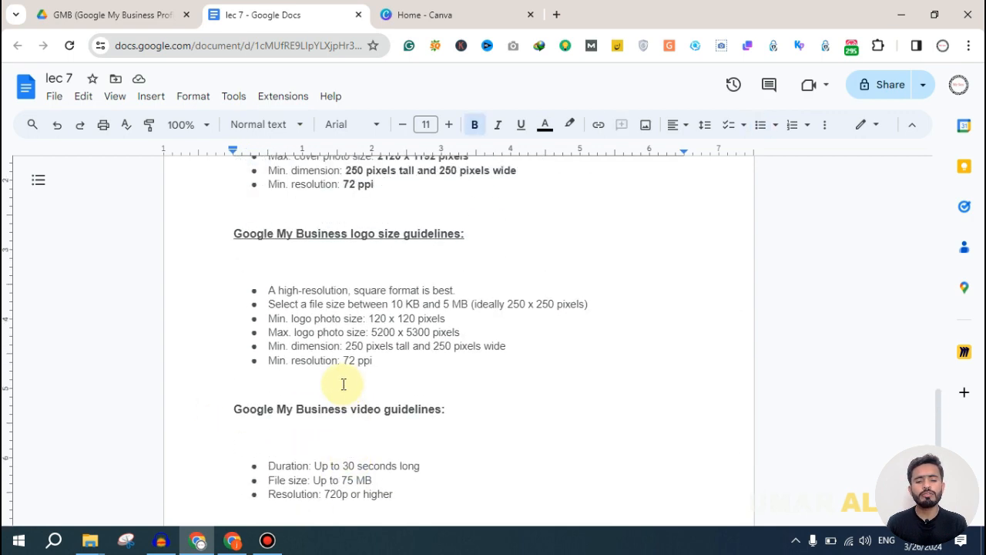
{"action": "scroll", "coordinate": [363, 394], "scroll_direction": "up", "scroll_amount": 4}
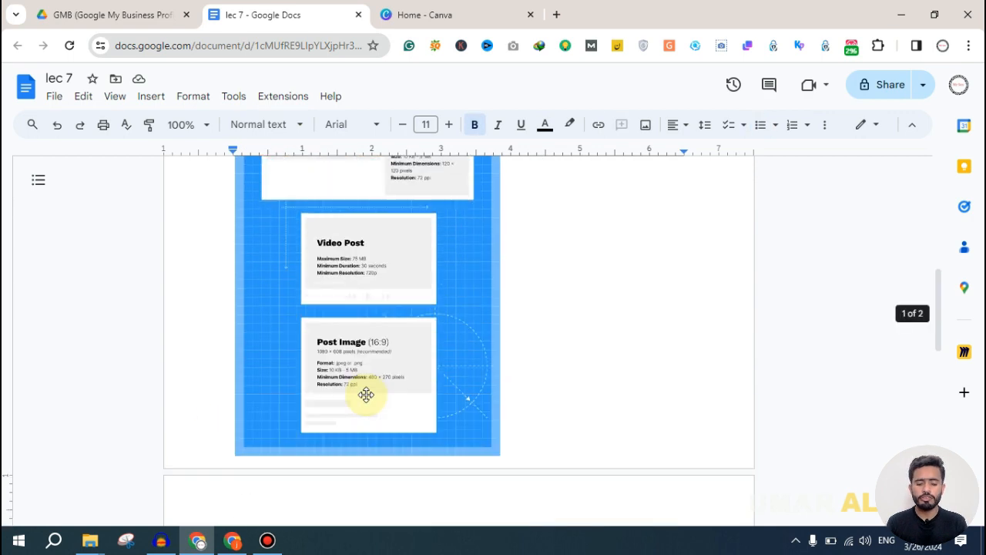
{"action": "scroll", "coordinate": [368, 392], "scroll_direction": "down", "scroll_amount": 7}
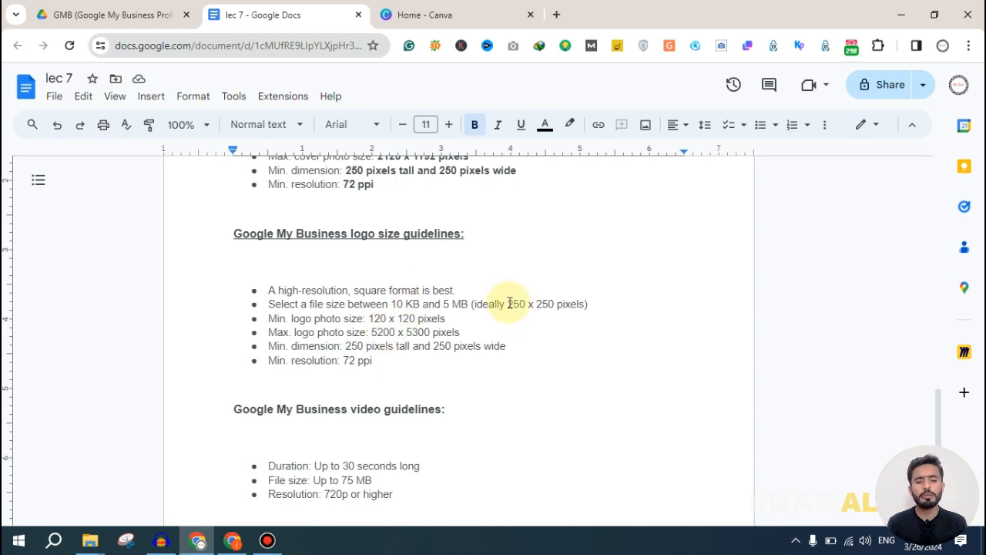
{"action": "left_click_drag", "start_coordinate": [509, 303], "coordinate": [525, 302]}
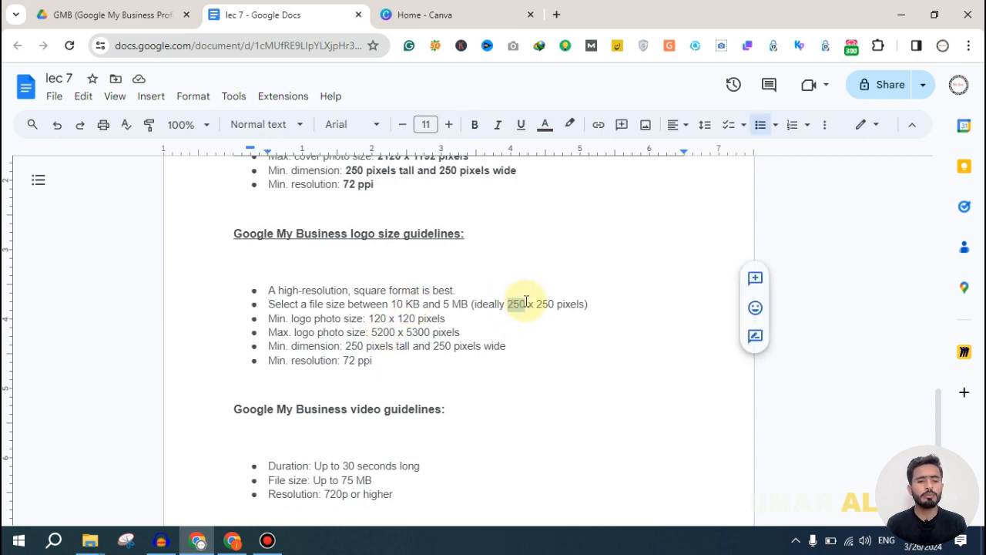
- Switch to Canva and create a new custom-size design of 250 × 250 px
{"action": "left_click", "coordinate": [414, 15]}
{"action": "left_click", "coordinate": [861, 91]}
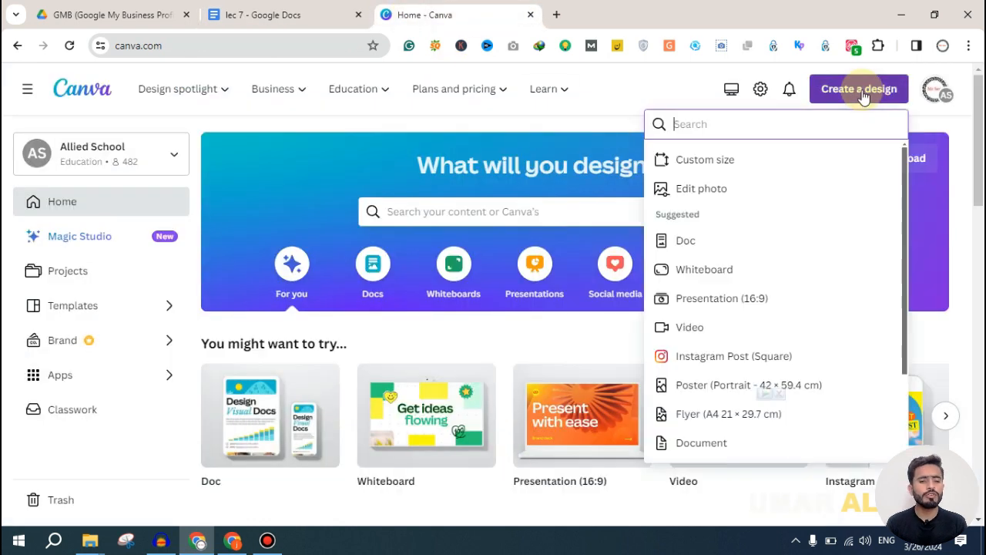
{"action": "left_click", "coordinate": [701, 160]}
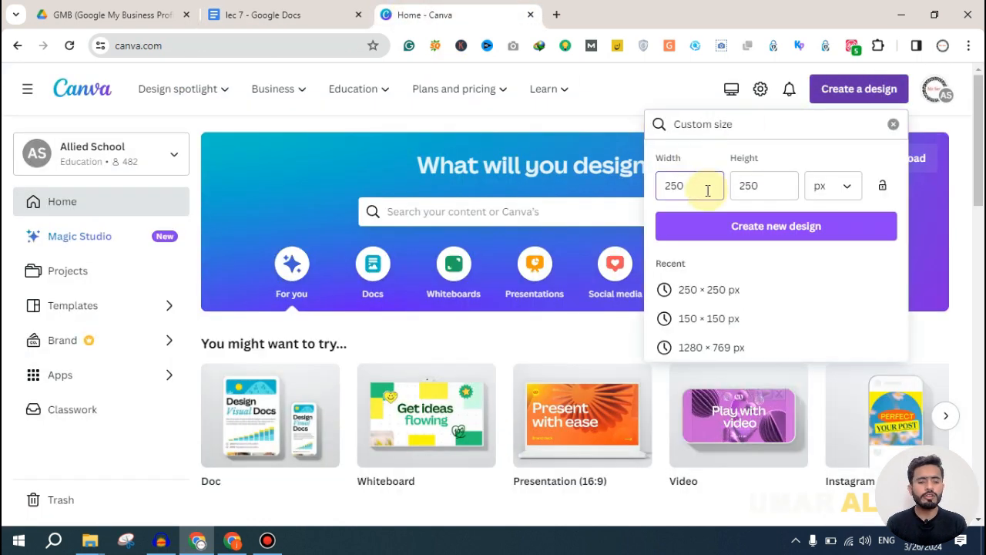
{"action": "left_click", "coordinate": [688, 185]}
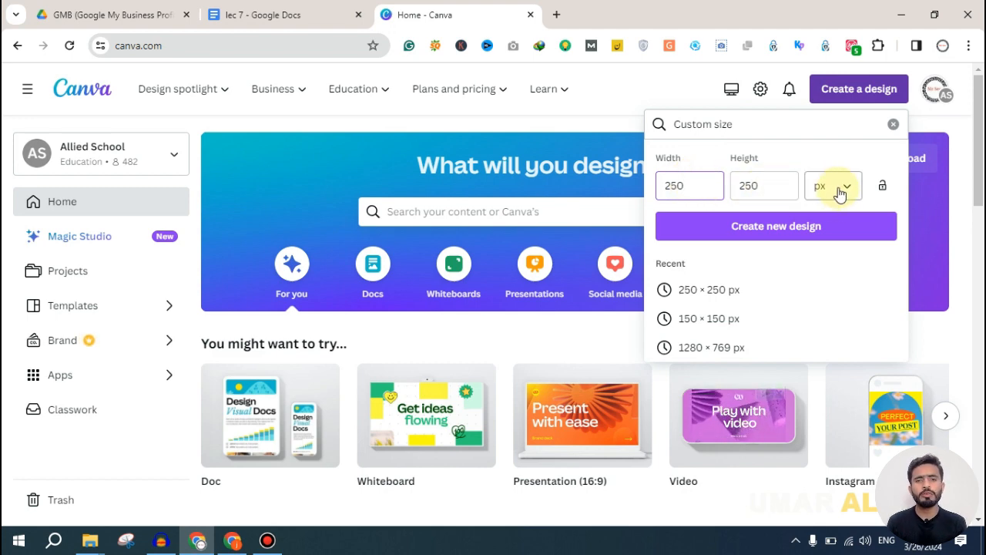
{"action": "left_click", "coordinate": [774, 229]}
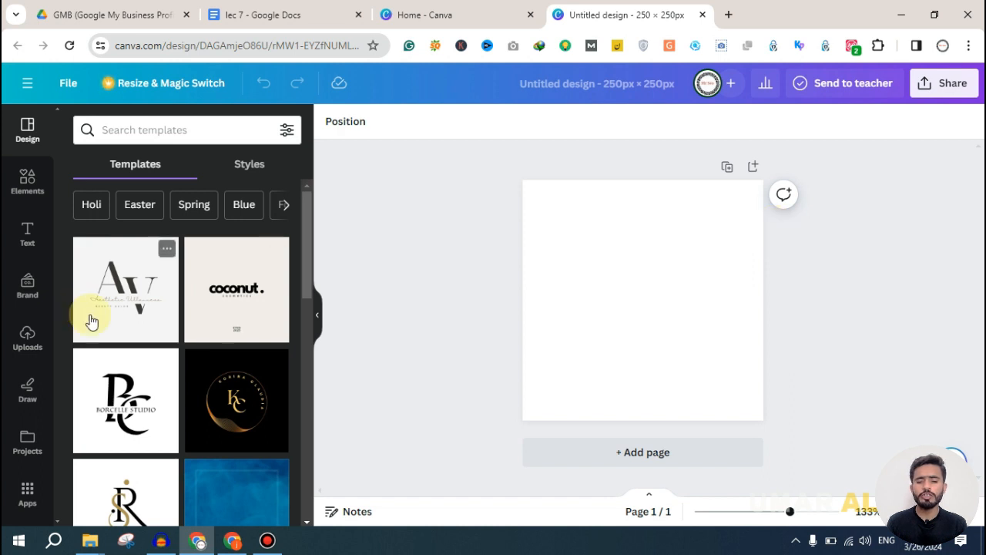
- Browse the logo templates and apply the black and white "Light Studio" template to the blank page
{"action": "scroll", "coordinate": [185, 393], "scroll_direction": "down", "scroll_amount": 3}
{"action": "scroll", "coordinate": [165, 339], "scroll_direction": "down", "scroll_amount": 4}
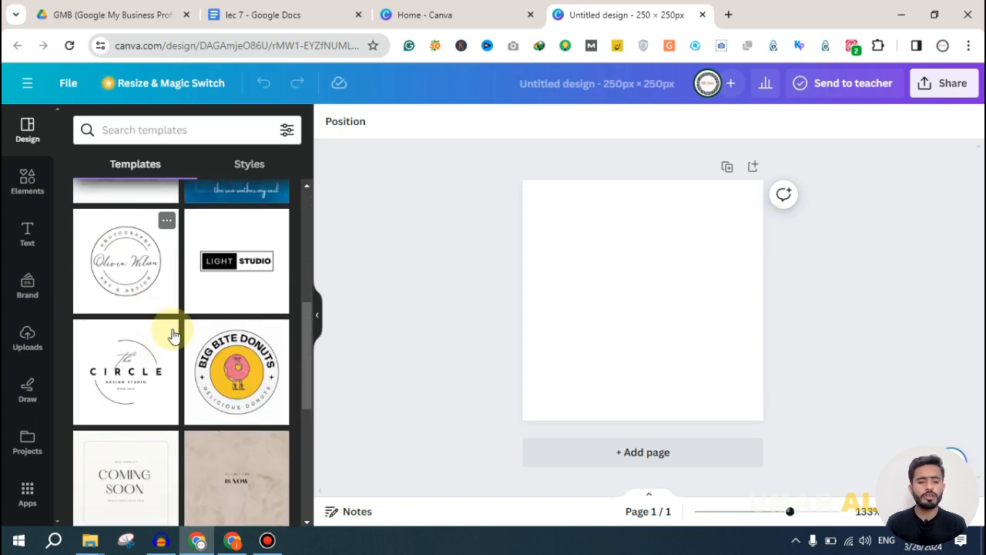
{"action": "scroll", "coordinate": [239, 301], "scroll_direction": "up", "scroll_amount": 2}
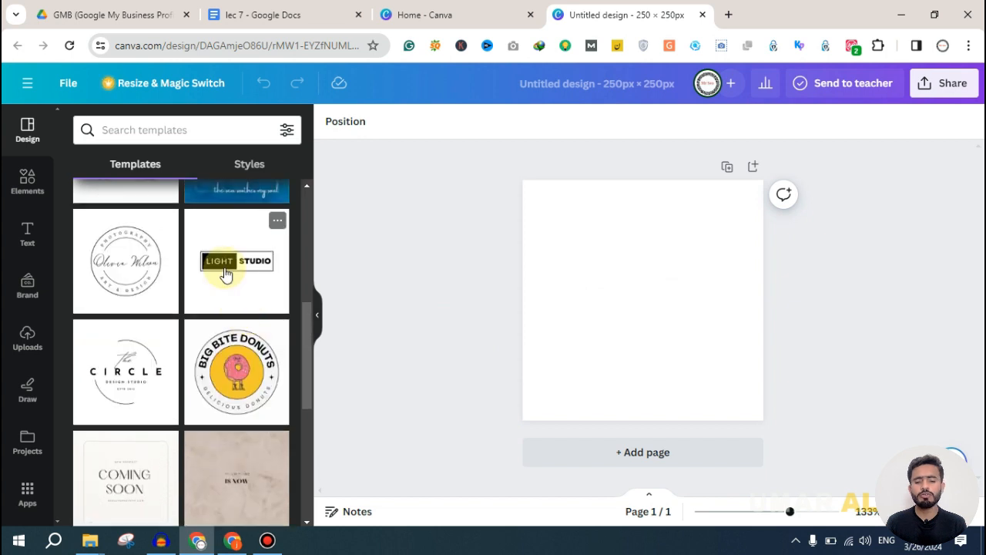
{"action": "left_click", "coordinate": [224, 269]}
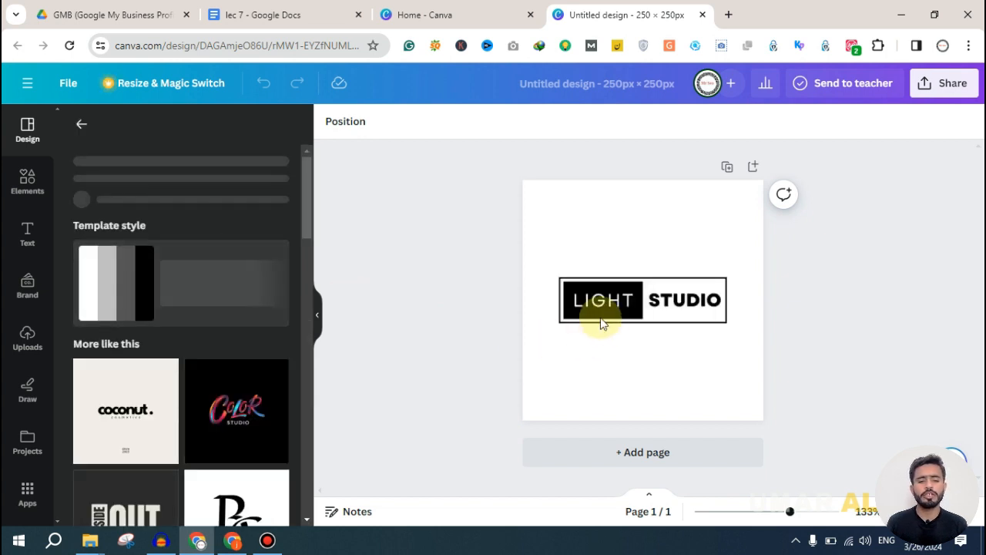
{"action": "left_click", "coordinate": [557, 332]}
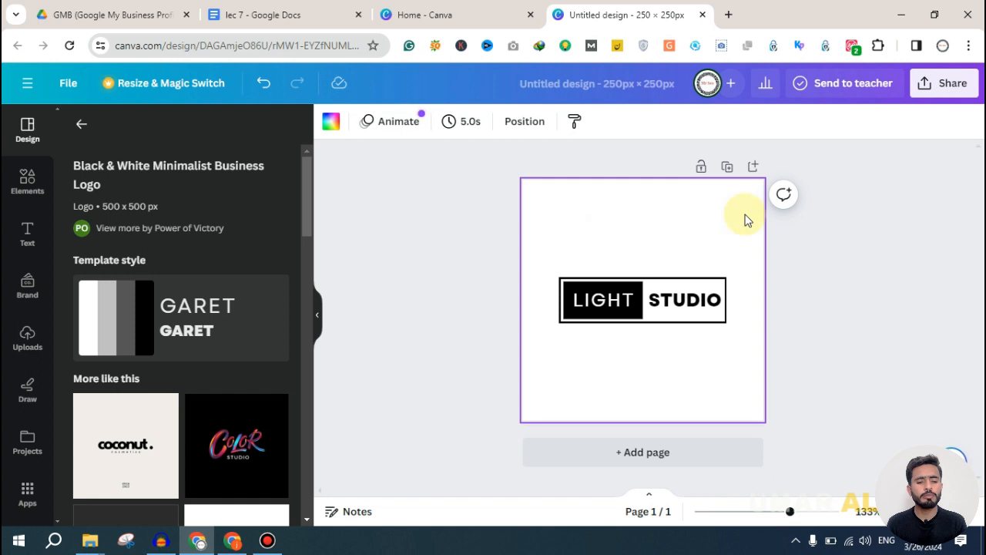
- Download the logo design as a JPG file at size 1 and quality 80
{"action": "left_click", "coordinate": [927, 85]}
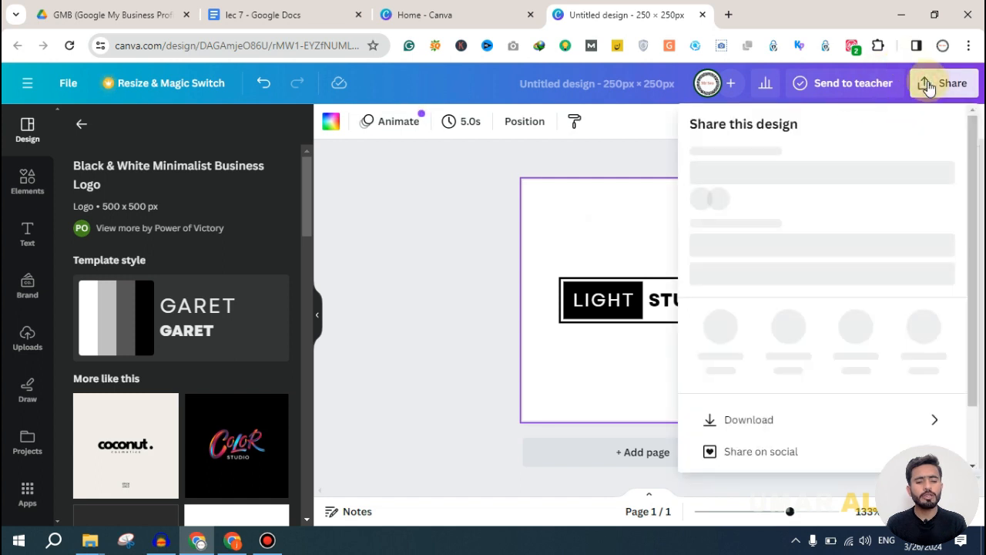
{"action": "scroll", "coordinate": [764, 359], "scroll_direction": "down", "scroll_amount": 2}
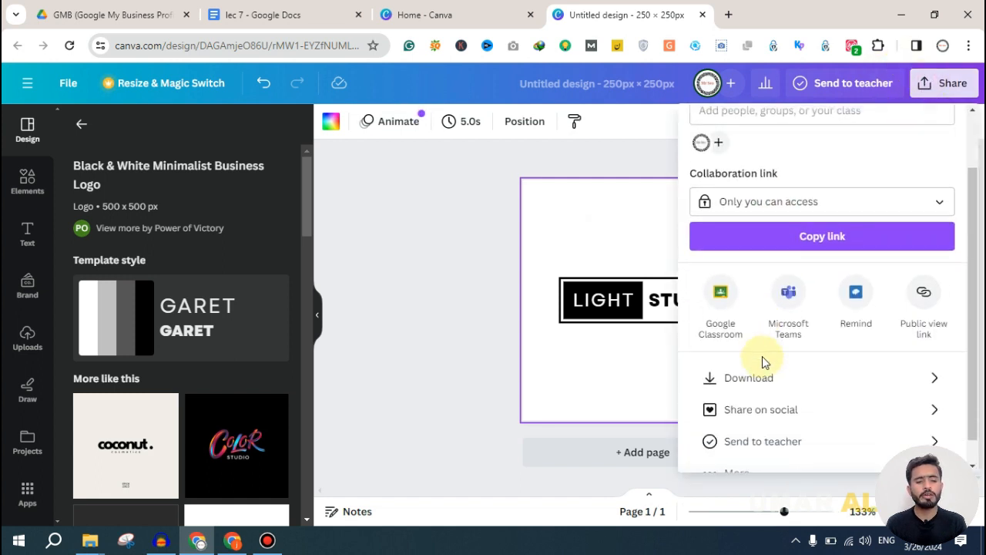
{"action": "left_click", "coordinate": [746, 351]}
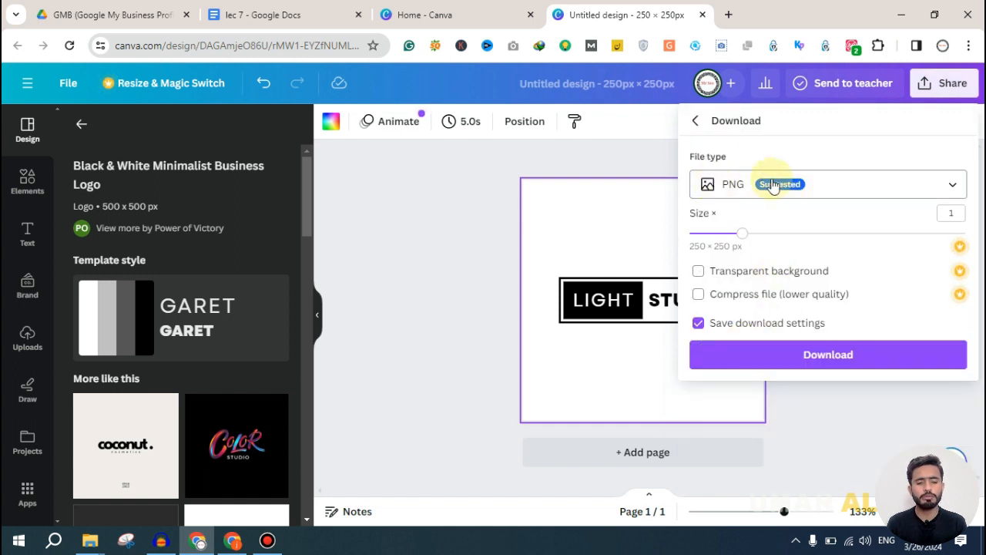
{"action": "left_click", "coordinate": [916, 185]}
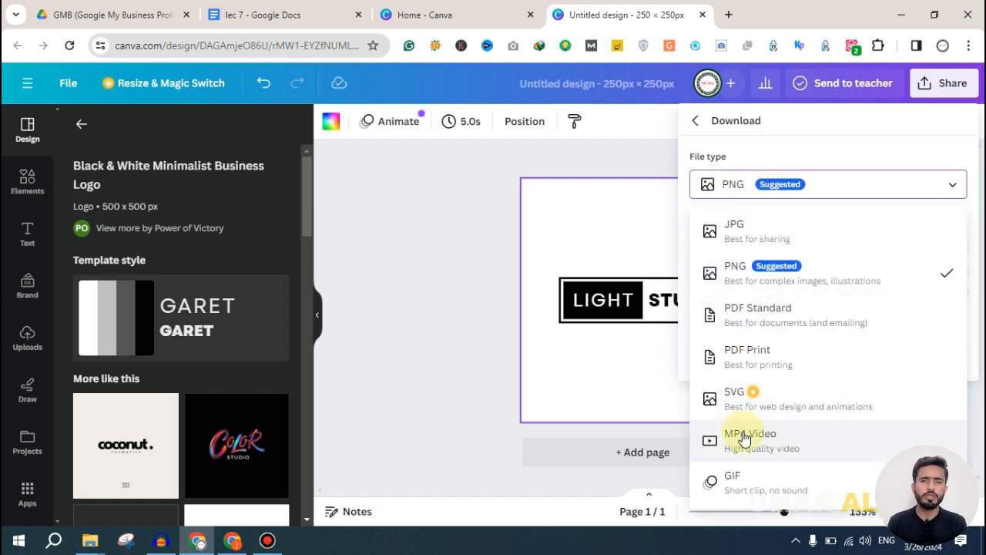
{"action": "left_click", "coordinate": [741, 231]}
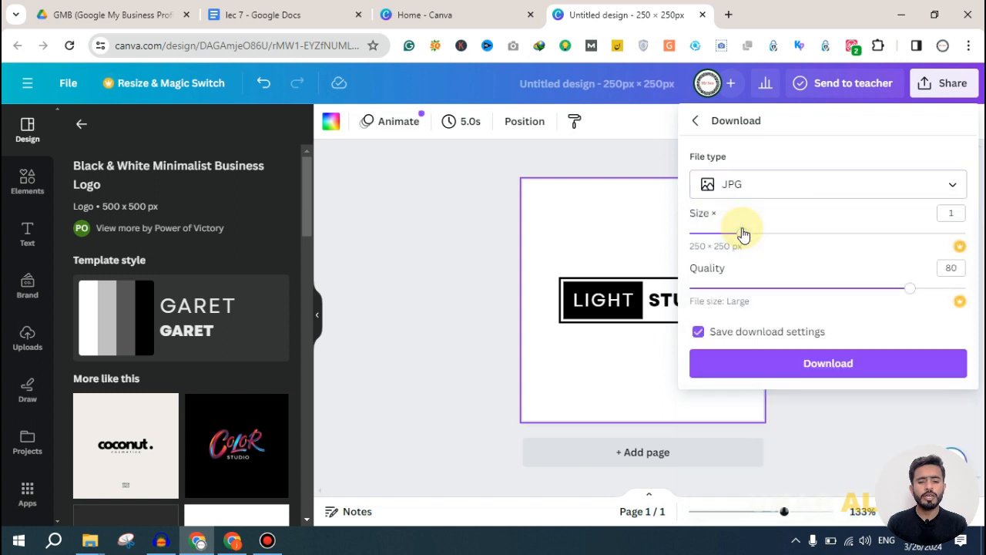
{"action": "left_click", "coordinate": [820, 369]}
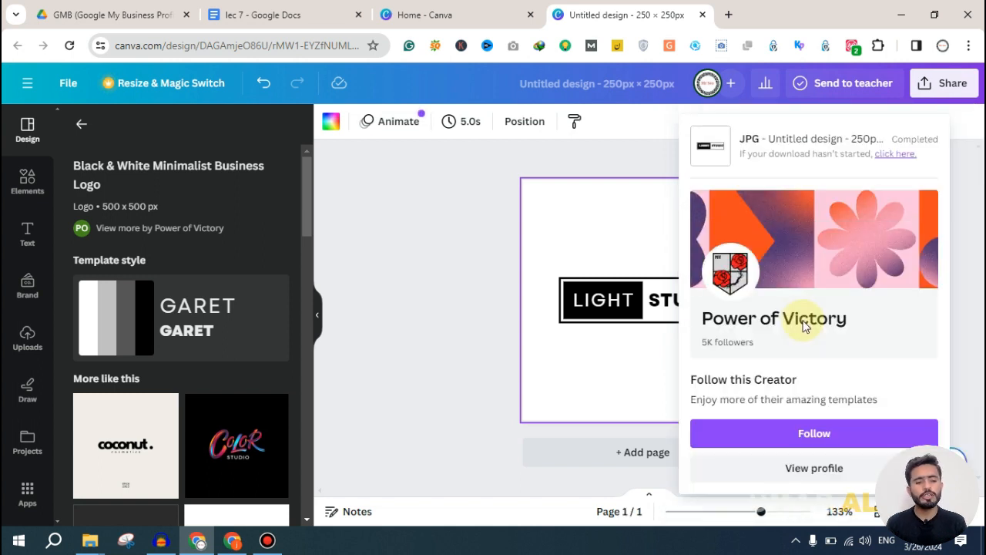
- Download the same logo design again as a PNG file at size 1
{"action": "left_click", "coordinate": [458, 250]}
{"action": "left_click", "coordinate": [944, 83]}
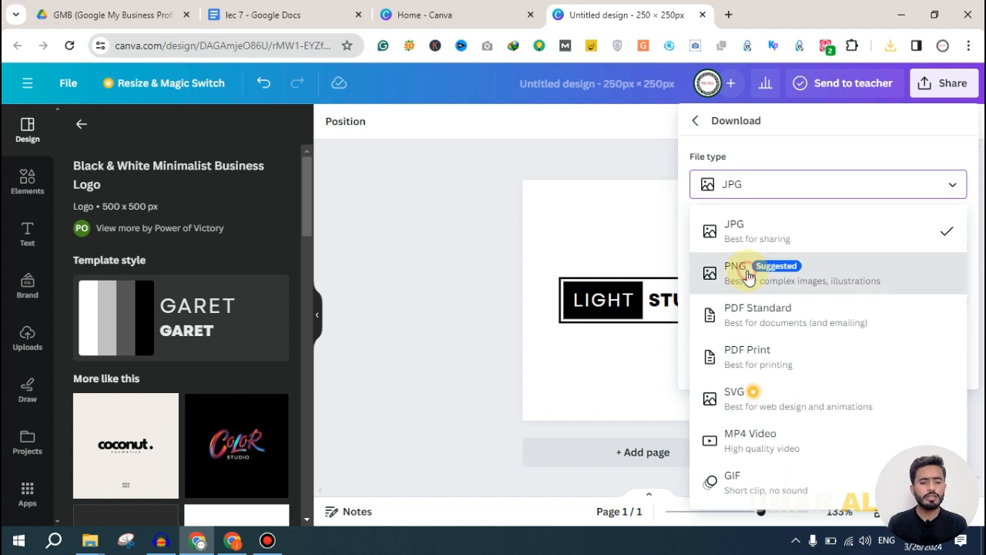
{"action": "left_click", "coordinate": [748, 273]}
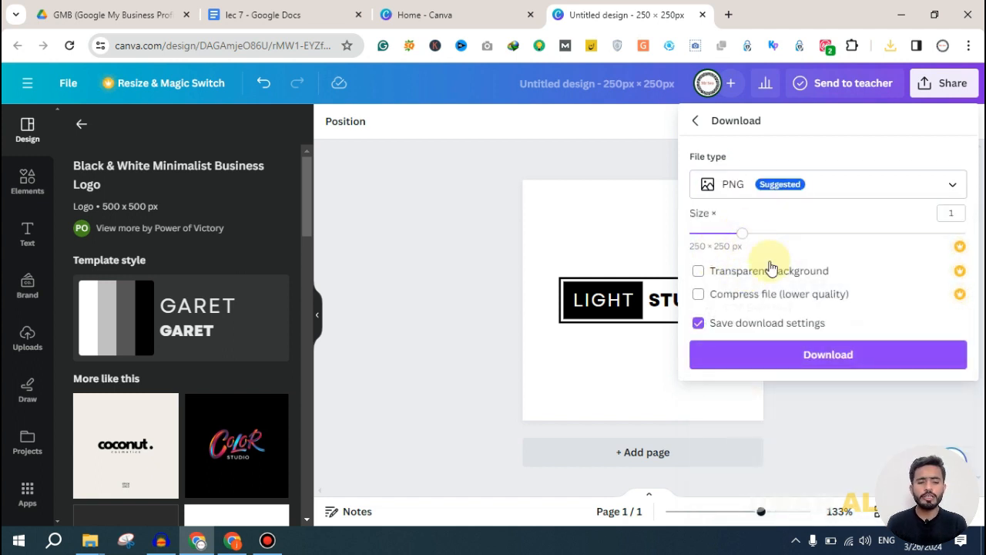
{"action": "left_click", "coordinate": [818, 356]}
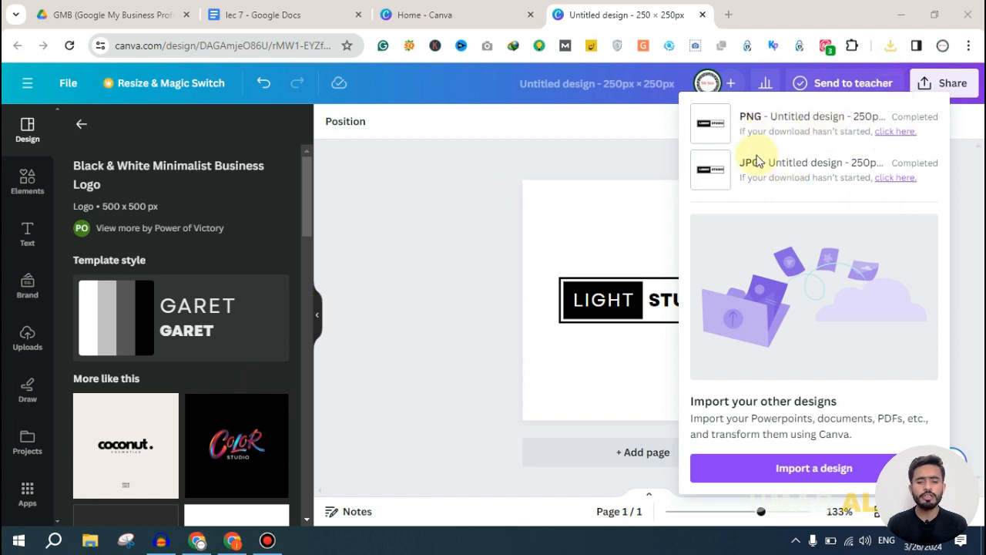
- Switch to File Explorer and examine the image dimensions in the detailed properties of the PNG logo in Downloads
{"action": "left_click", "coordinate": [91, 541]}
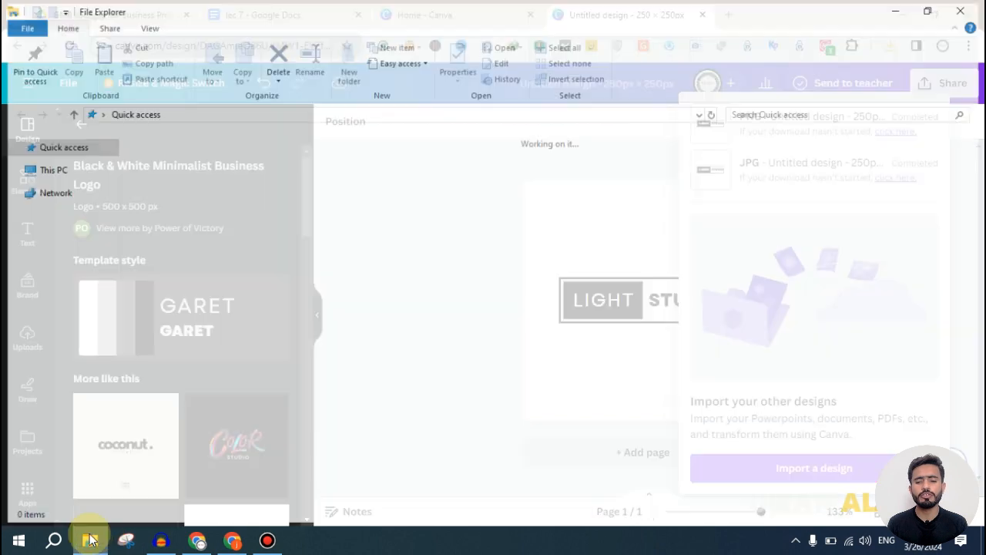
{"action": "left_click", "coordinate": [68, 183]}
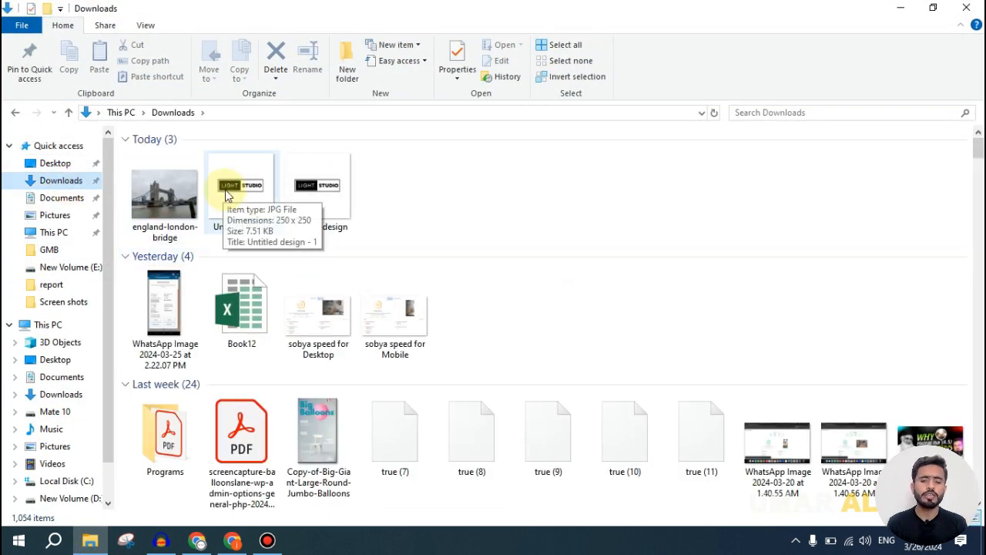
{"action": "left_click", "coordinate": [319, 187]}
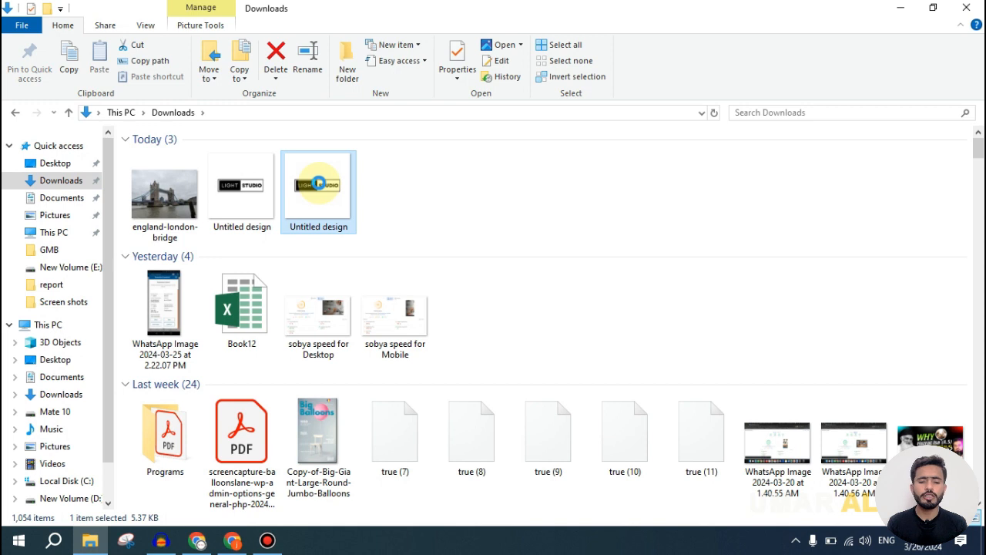
{"action": "right_click", "coordinate": [319, 183]}
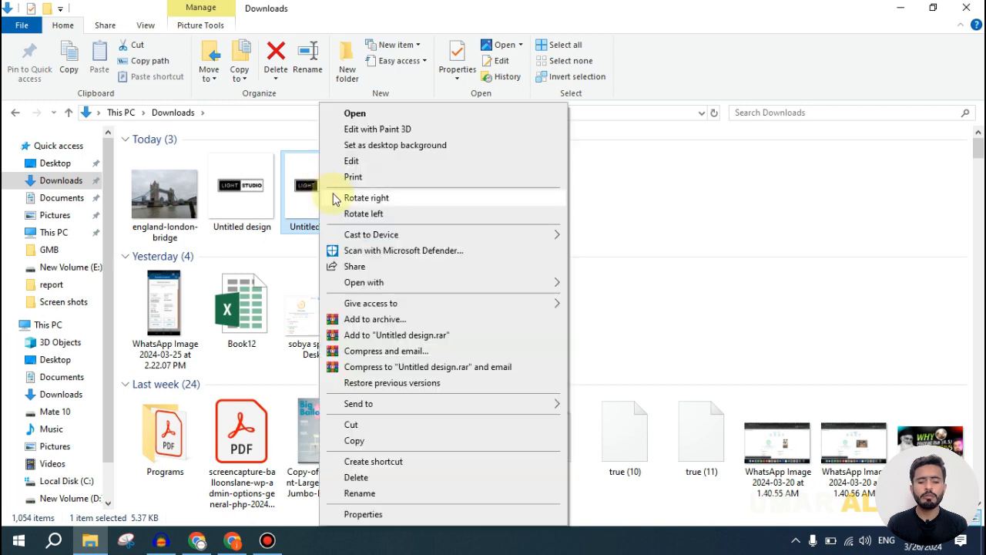
{"action": "left_click", "coordinate": [376, 513]}
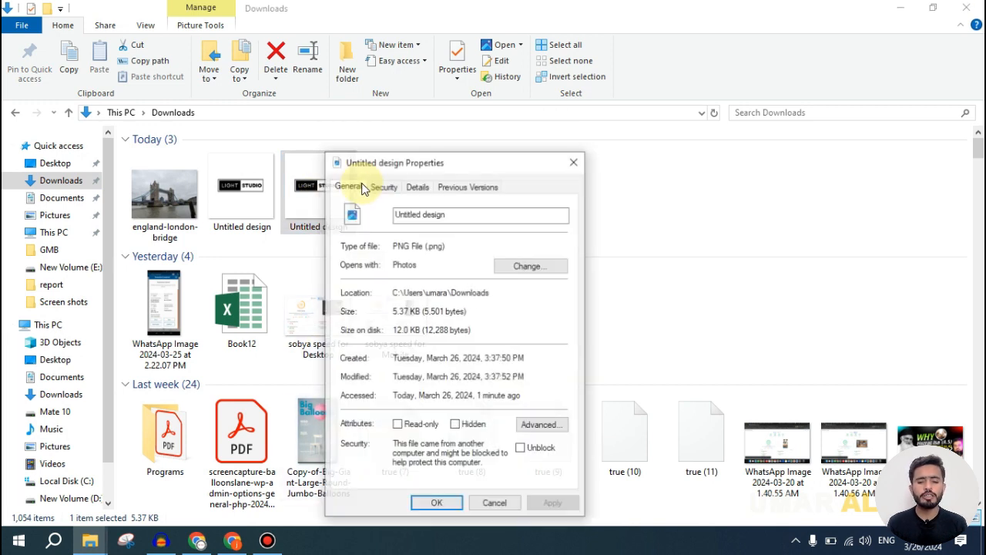
{"action": "left_click", "coordinate": [418, 188]}
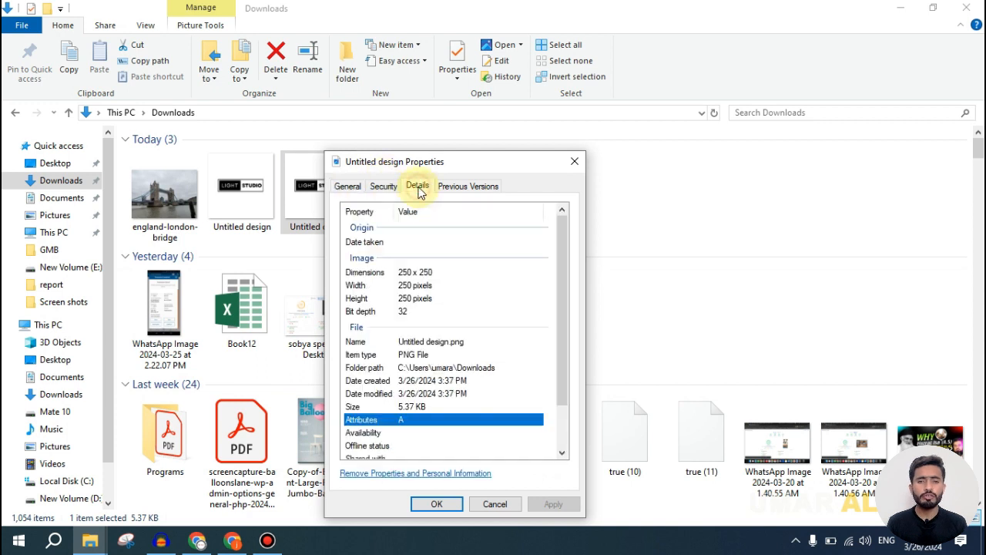
{"action": "scroll", "coordinate": [428, 309], "scroll_direction": "down", "scroll_amount": 1}
{"action": "left_click", "coordinate": [435, 274]}
{"action": "left_click", "coordinate": [430, 250]}
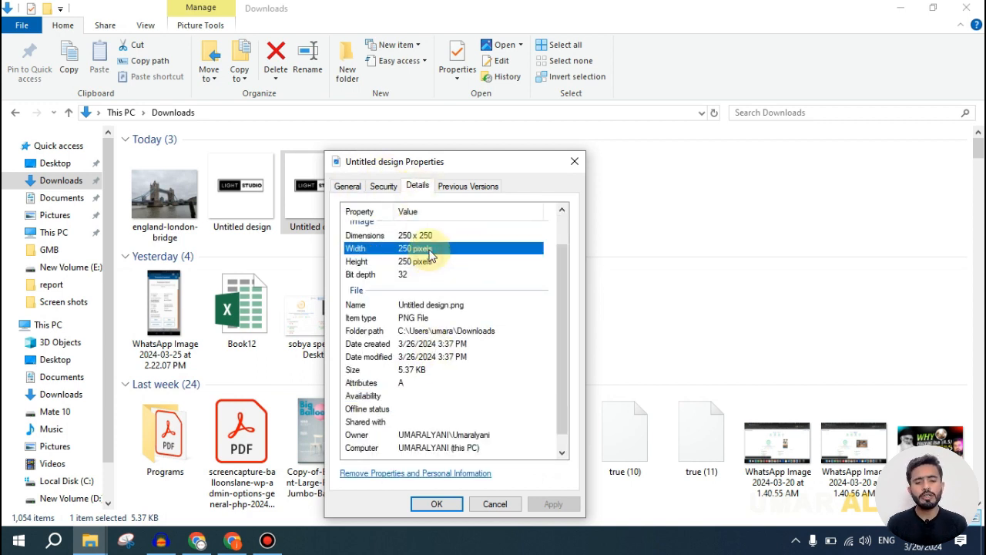
- Check the dimensions entry in the PNG logo's detailed properties and close the properties
{"action": "left_click", "coordinate": [426, 237]}
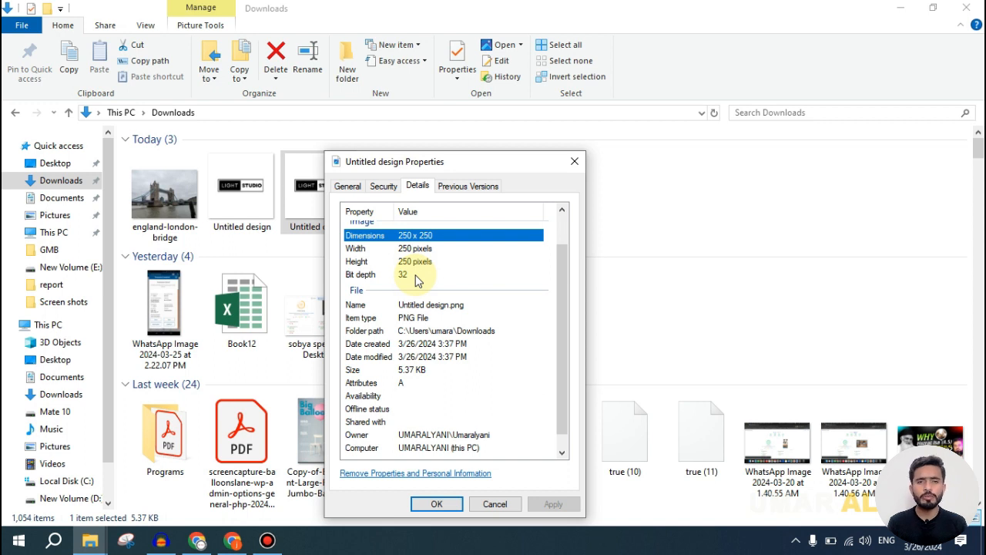
{"action": "scroll", "coordinate": [420, 292], "scroll_direction": "up", "scroll_amount": 1}
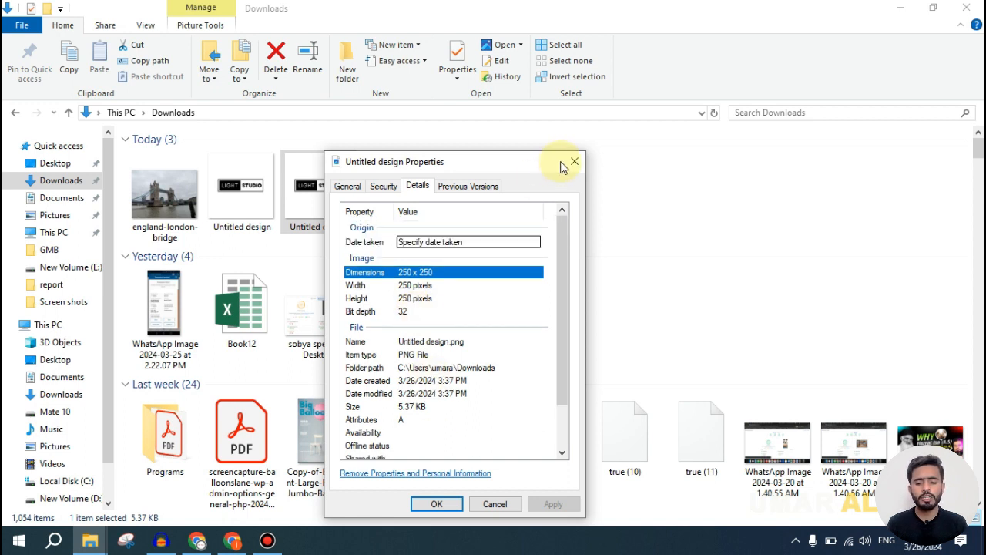
{"action": "left_click", "coordinate": [574, 161]}
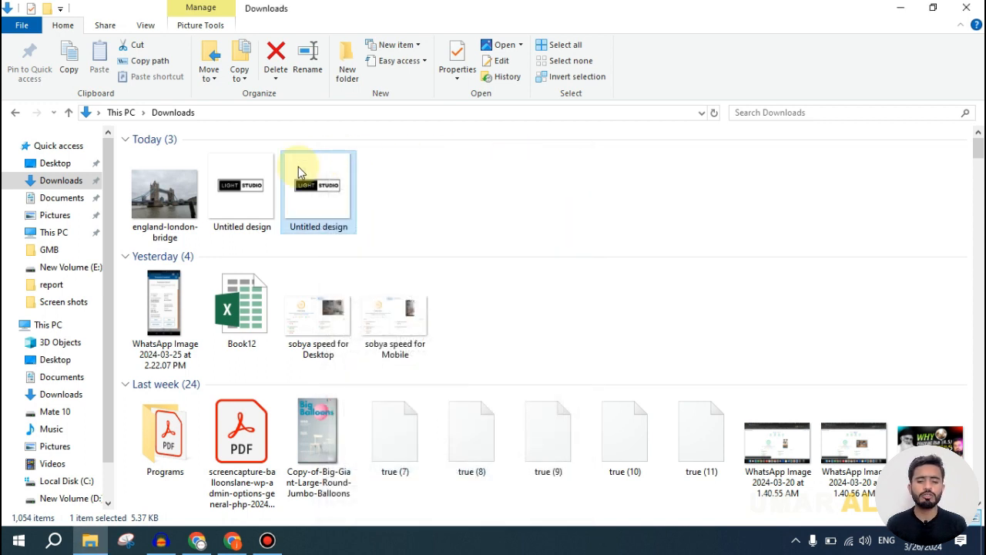
- Show the detailed properties of the JPG logo in Downloads
{"action": "left_click", "coordinate": [235, 182]}
{"action": "right_click", "coordinate": [235, 177]}
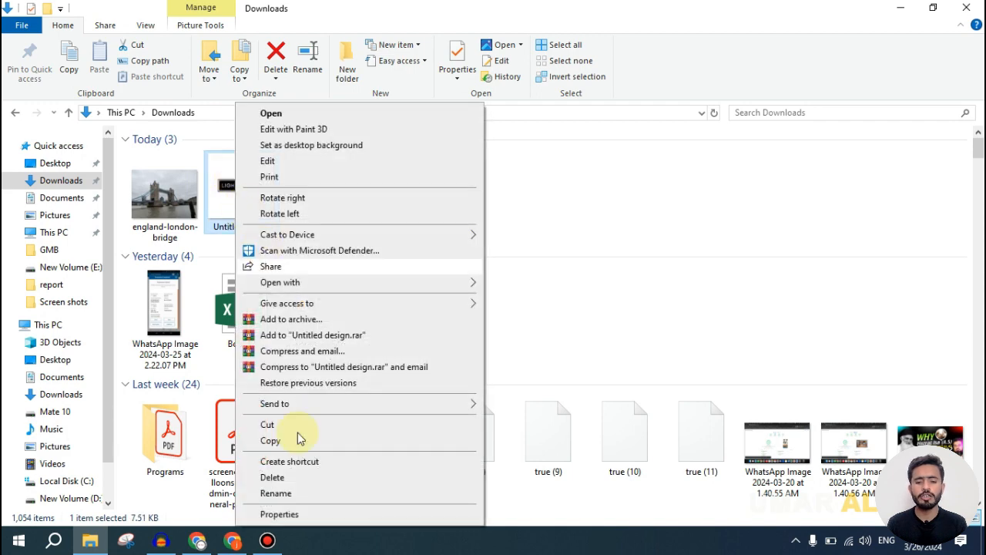
{"action": "left_click", "coordinate": [288, 520]}
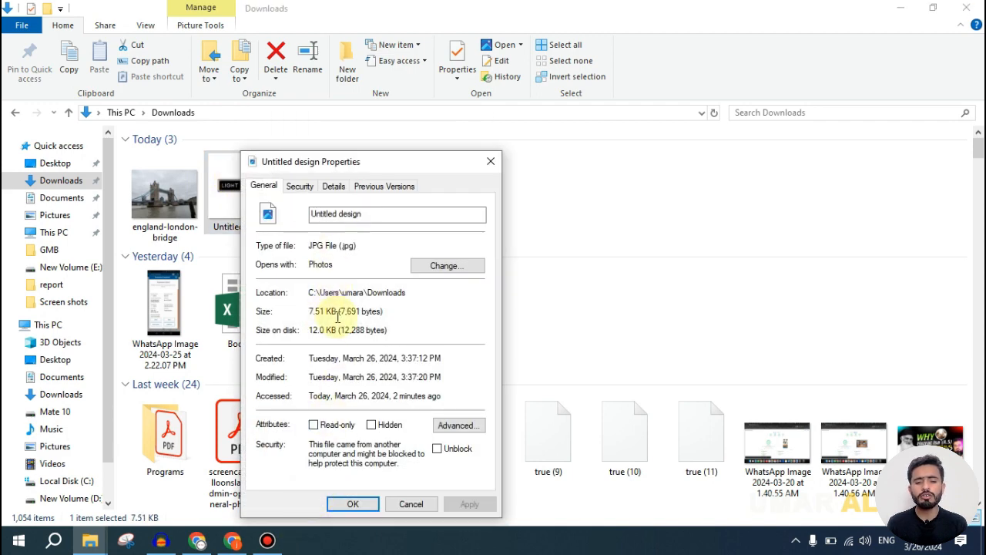
{"action": "left_click", "coordinate": [333, 192]}
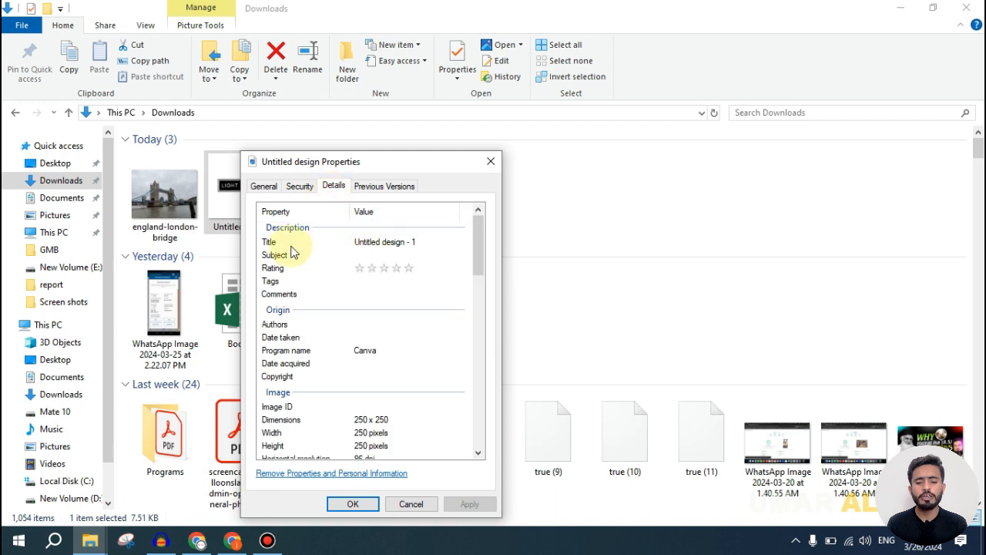
- Examine which description and origin properties of the JPG logo can be edited, from title to program name
{"action": "left_click", "coordinate": [383, 242]}
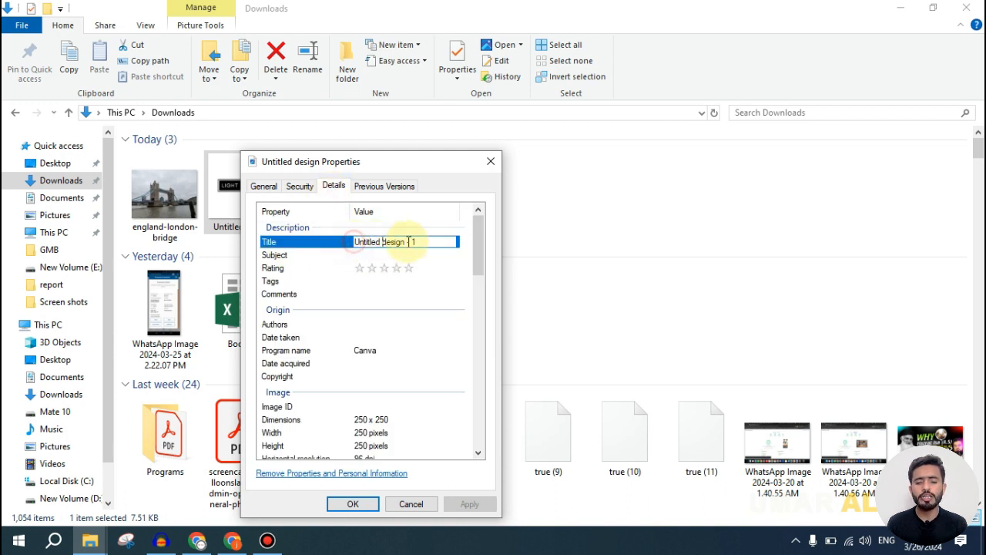
{"action": "left_click", "coordinate": [380, 254]}
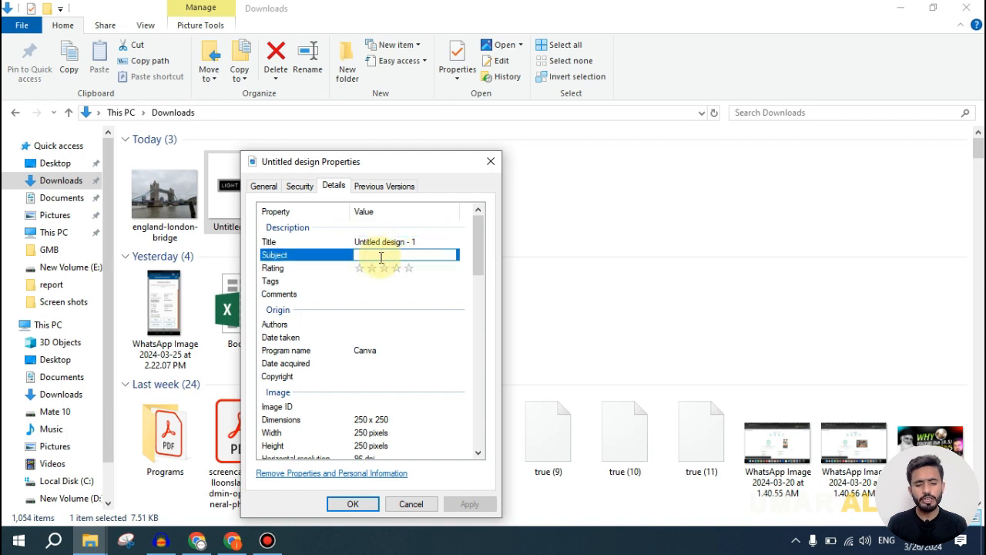
{"action": "left_click", "coordinate": [410, 271]}
{"action": "left_click", "coordinate": [379, 287]}
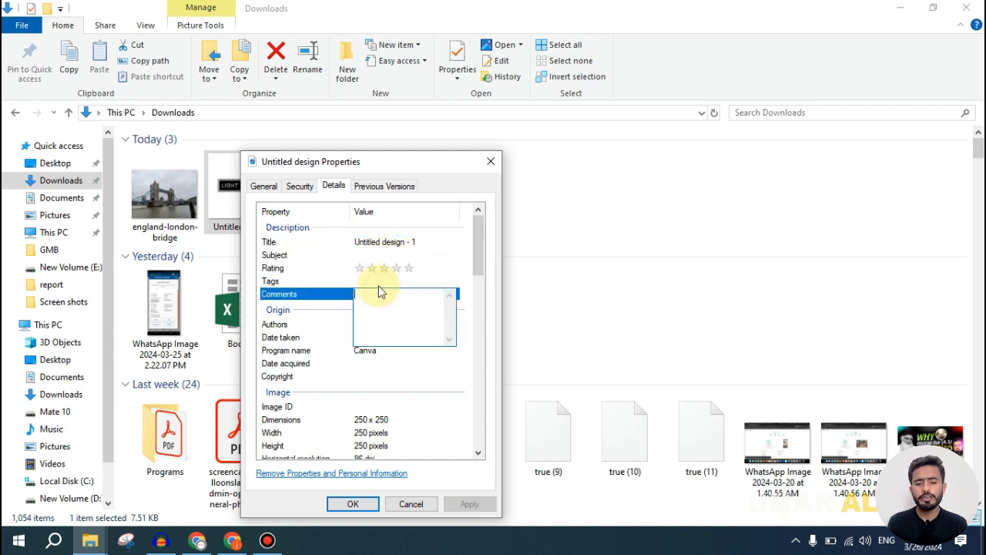
{"action": "left_click", "coordinate": [378, 296]}
{"action": "left_click", "coordinate": [379, 325]}
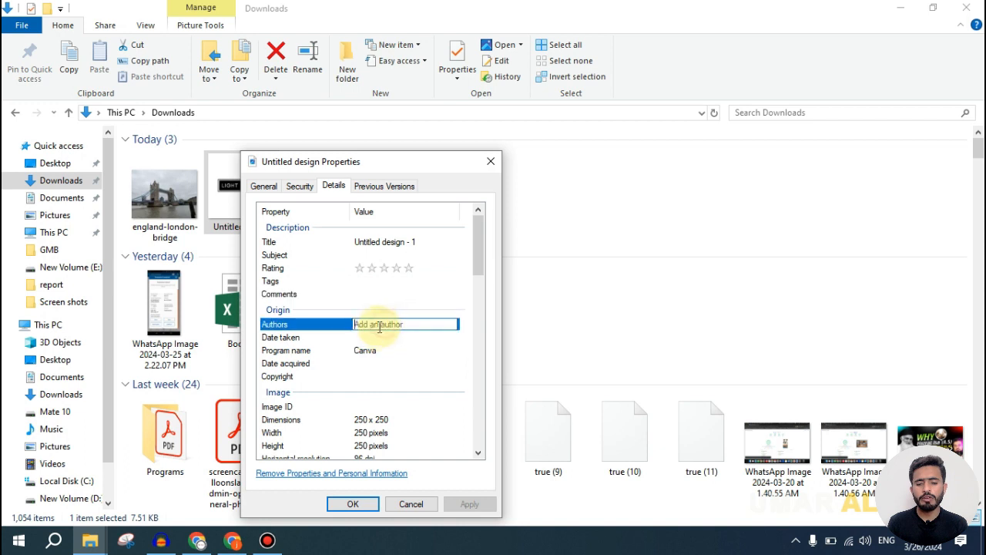
{"action": "left_click", "coordinate": [377, 338]}
{"action": "left_click", "coordinate": [387, 363]}
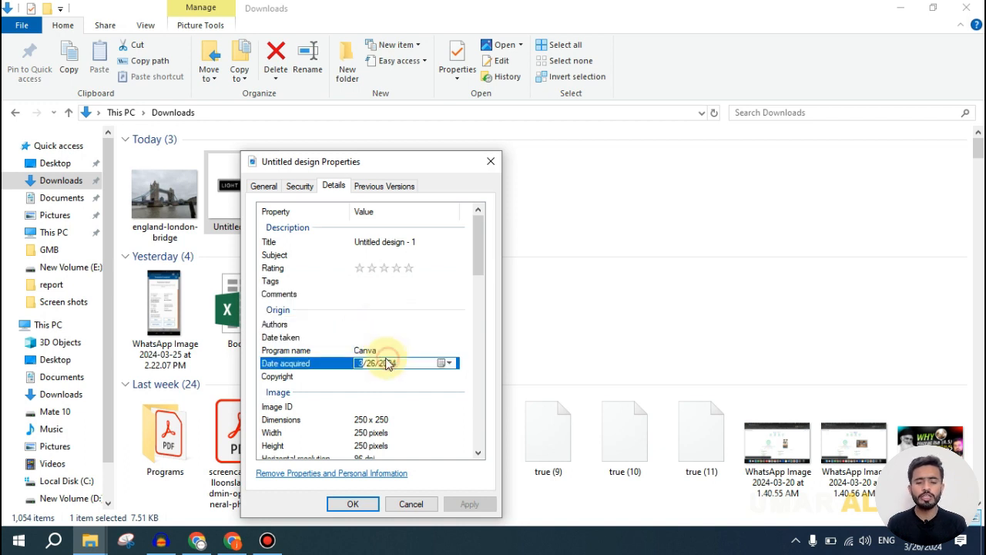
{"action": "left_click", "coordinate": [380, 351]}
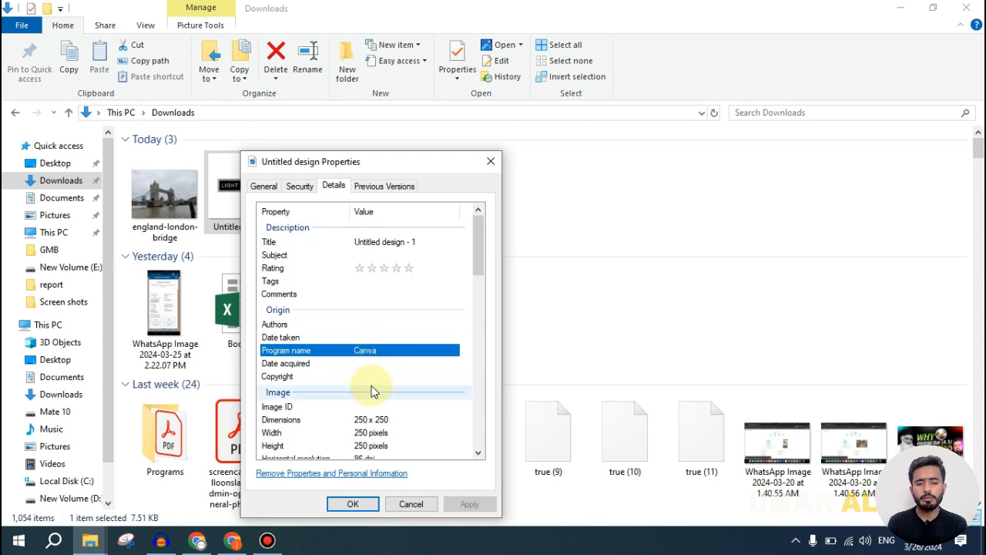
- Examine the image and camera properties of the JPG logo, including camera maker, camera model and exposure time
{"action": "scroll", "coordinate": [371, 385], "scroll_direction": "down", "scroll_amount": 1}
{"action": "scroll", "coordinate": [369, 354], "scroll_direction": "down", "scroll_amount": 2}
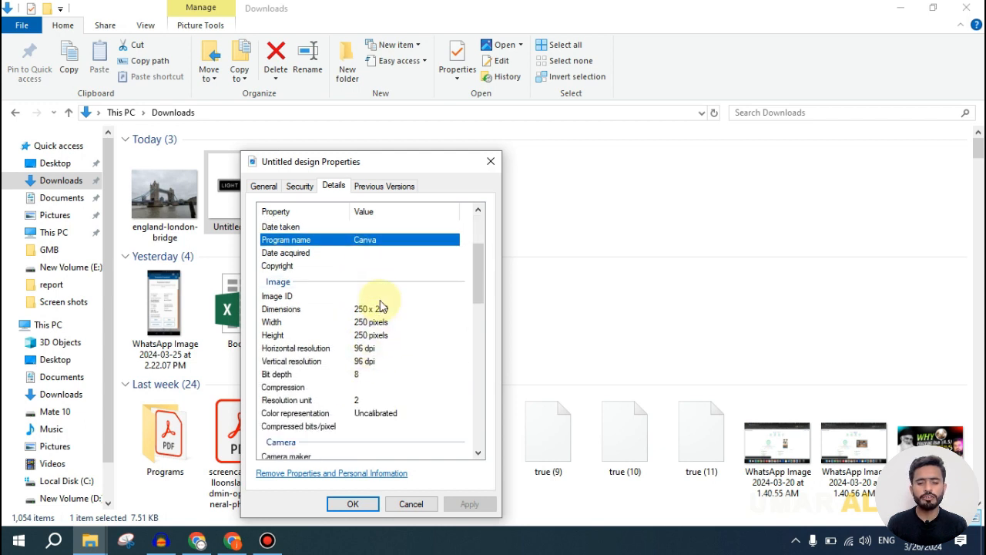
{"action": "scroll", "coordinate": [379, 316], "scroll_direction": "down", "scroll_amount": 1}
{"action": "scroll", "coordinate": [379, 322], "scroll_direction": "down", "scroll_amount": 3}
{"action": "left_click", "coordinate": [367, 274]}
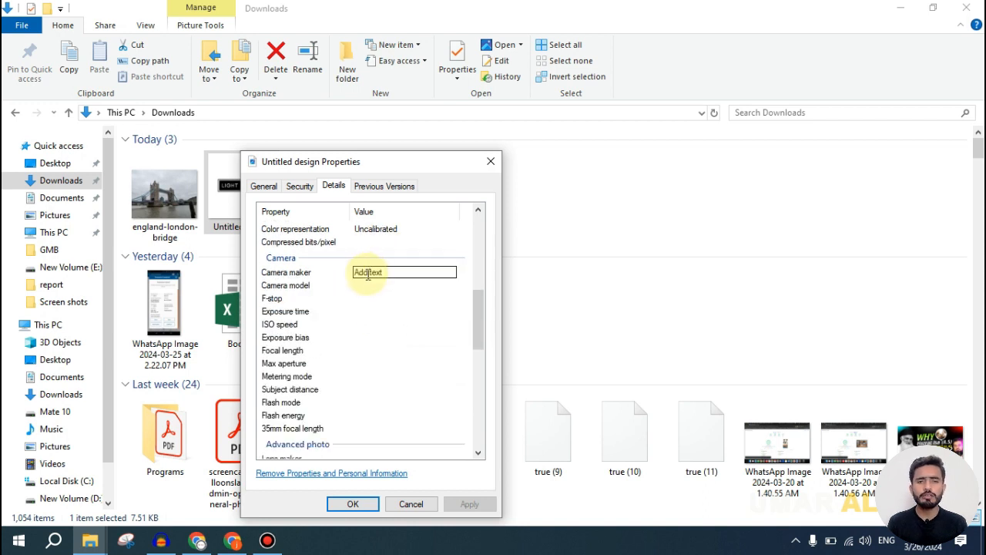
{"action": "left_click", "coordinate": [378, 285]}
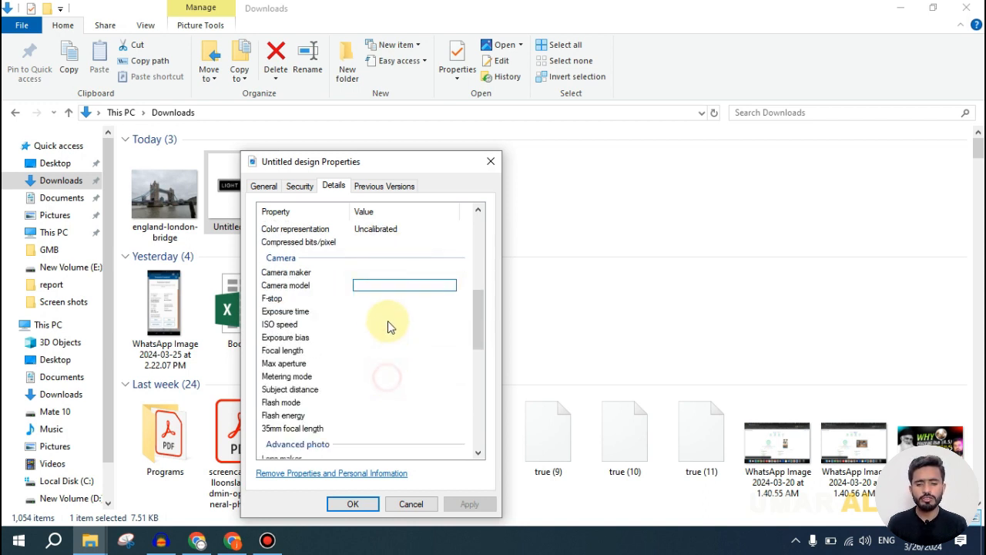
{"action": "left_click", "coordinate": [387, 311]}
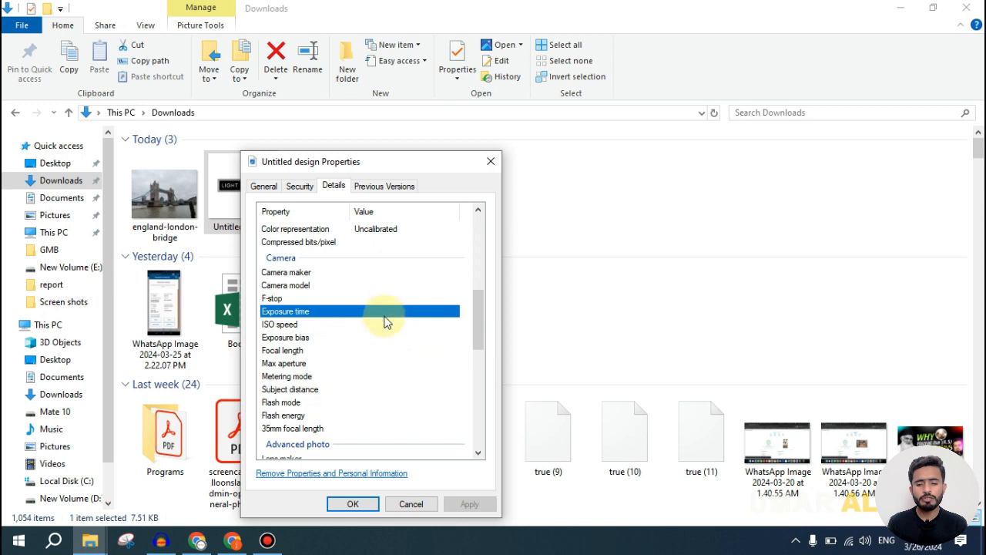
- Examine the JPG logo's advanced photo and file properties, revisit its title, and close the properties
{"action": "scroll", "coordinate": [362, 366], "scroll_direction": "down", "scroll_amount": 3}
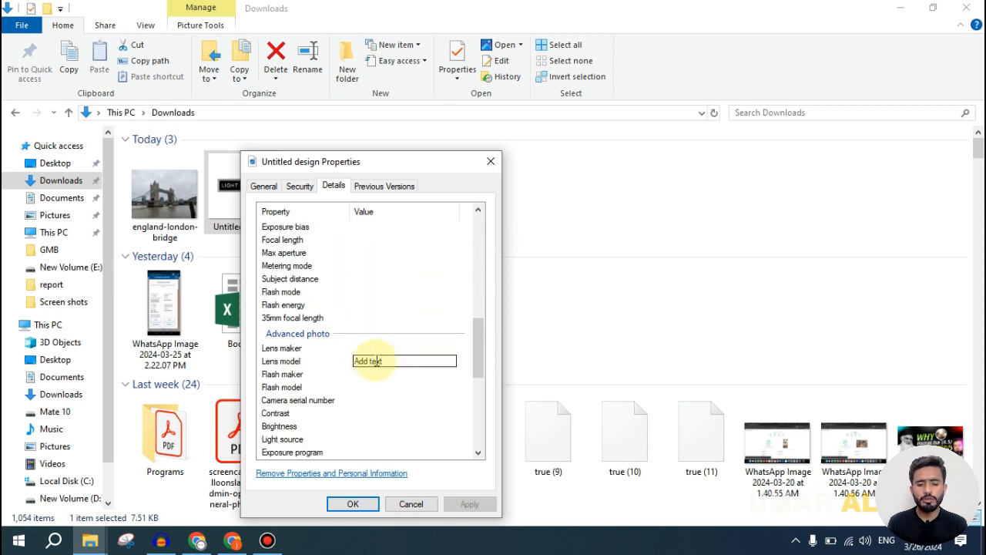
{"action": "scroll", "coordinate": [393, 339], "scroll_direction": "down", "scroll_amount": 1}
{"action": "scroll", "coordinate": [347, 324], "scroll_direction": "down", "scroll_amount": 1}
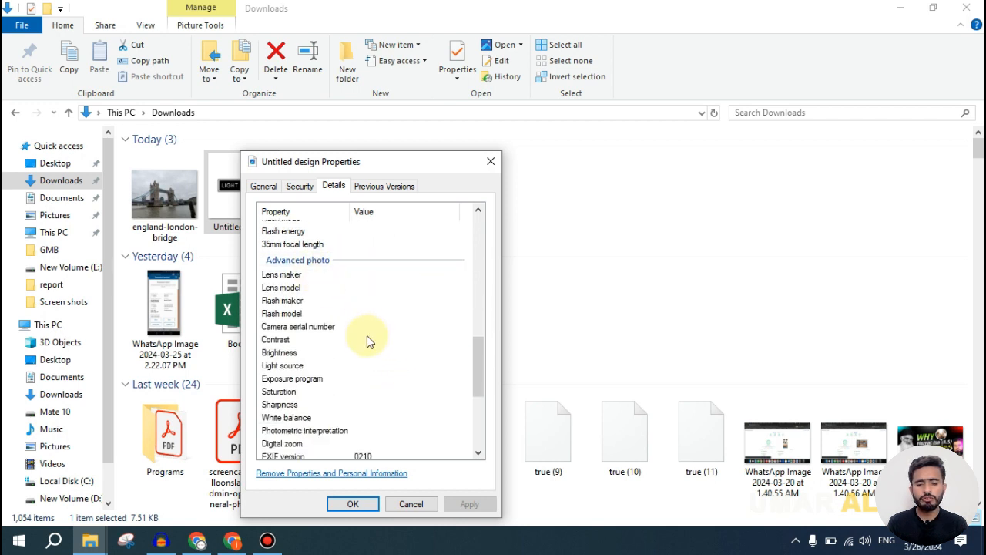
{"action": "scroll", "coordinate": [368, 364], "scroll_direction": "down", "scroll_amount": 5}
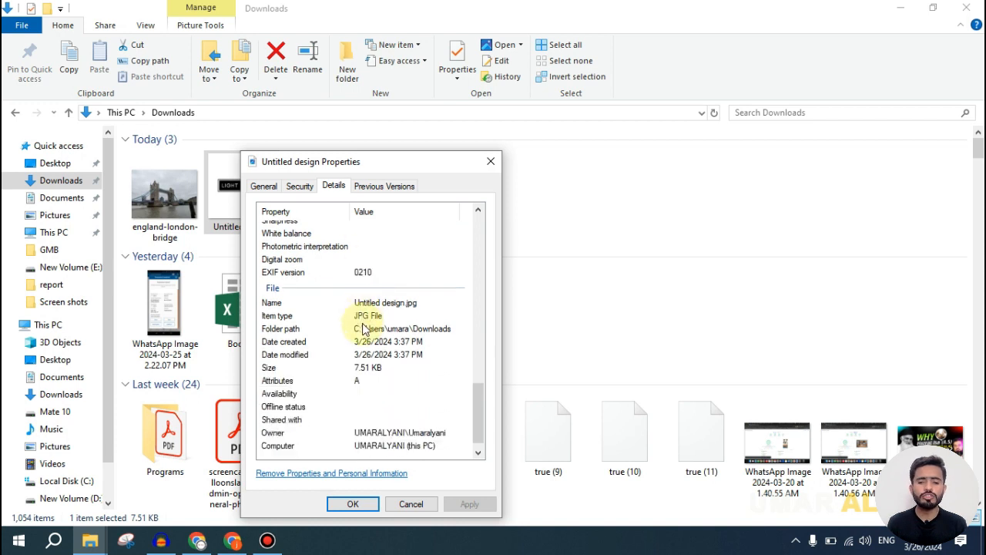
{"action": "left_click", "coordinate": [390, 388]}
{"action": "scroll", "coordinate": [379, 389], "scroll_direction": "down", "scroll_amount": 1}
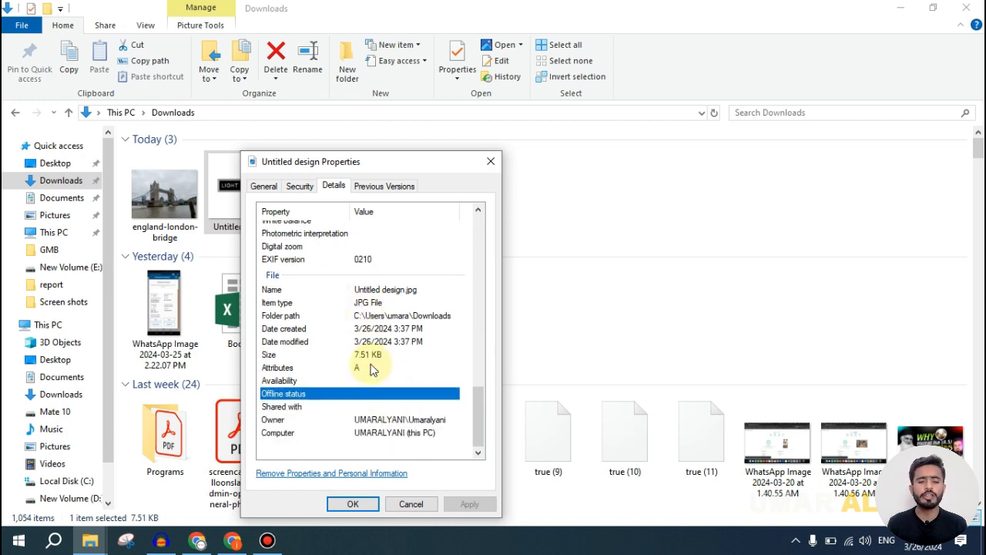
{"action": "scroll", "coordinate": [378, 339], "scroll_direction": "up", "scroll_amount": 10}
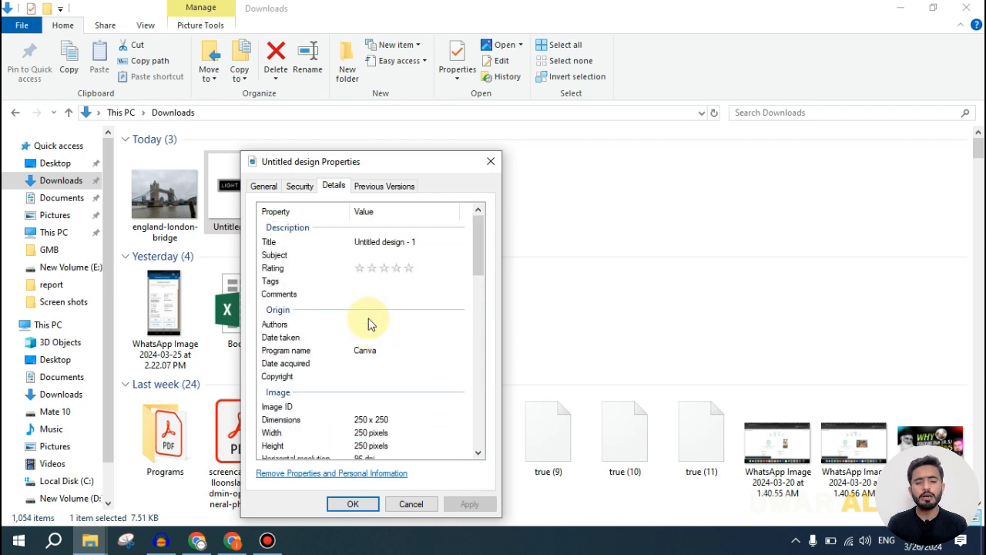
{"action": "left_click", "coordinate": [370, 242]}
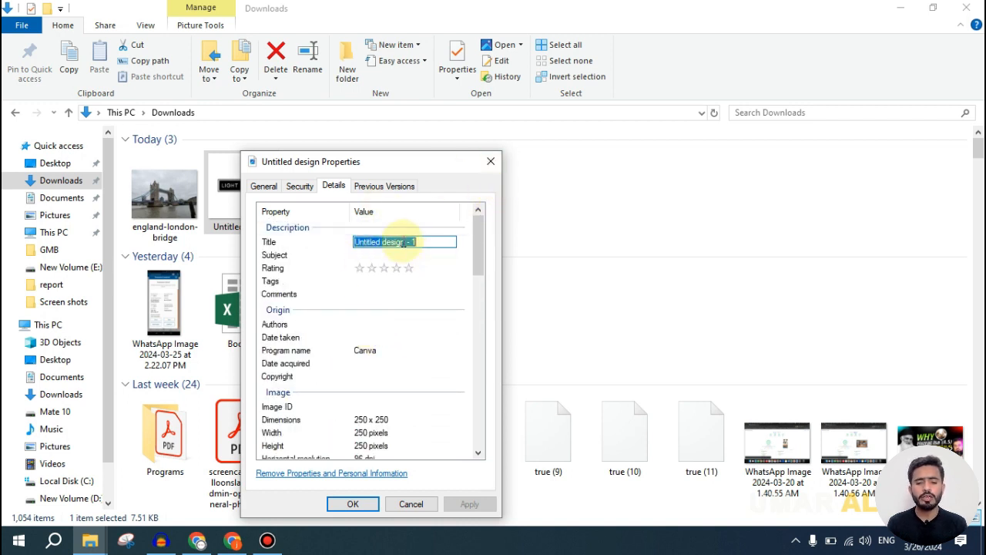
{"action": "left_click", "coordinate": [491, 161]}
- Rename the JPG logo file as "Silver linning Roofing"
{"action": "right_click", "coordinate": [242, 194]}
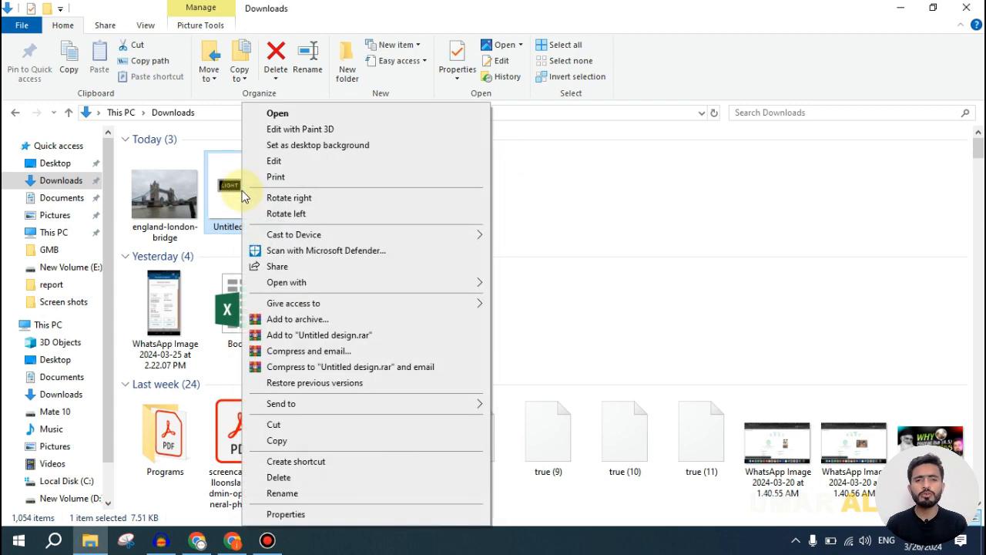
{"action": "left_click", "coordinate": [292, 493]}
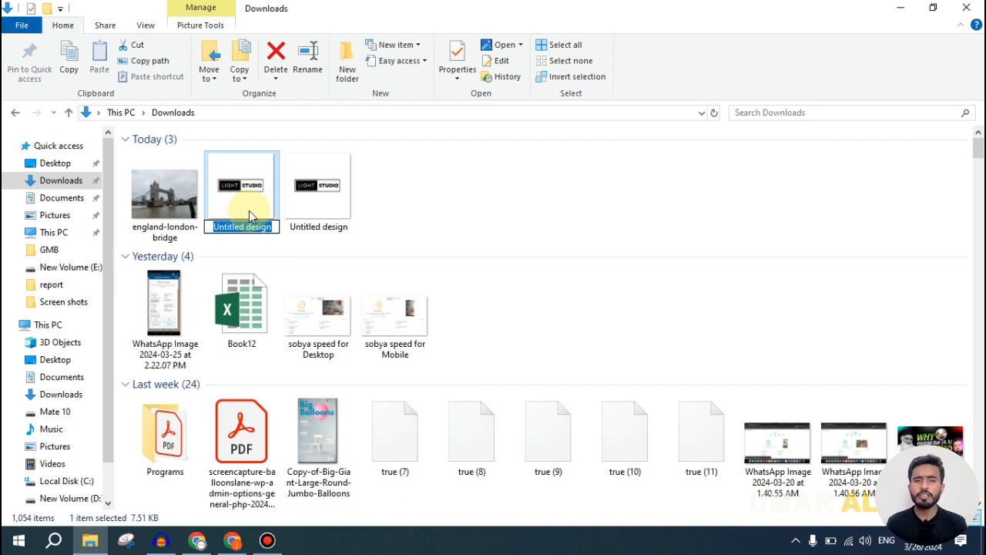
{"action": "type", "text": "Silver lining Roofing"}
{"action": "key", "text": "Return"}
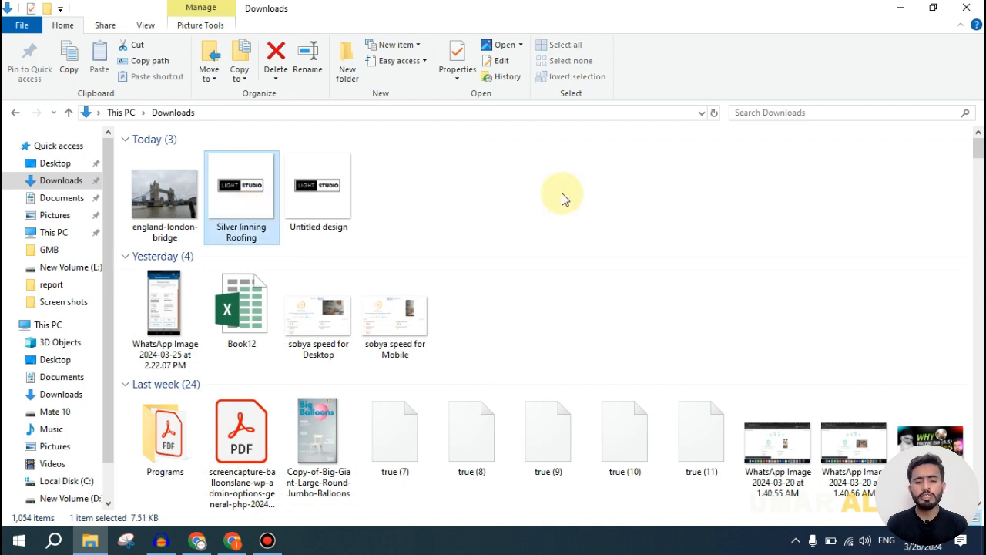
- Set the title in the renamed JPG logo's detailed properties to "silver linning roofing"
{"action": "right_click", "coordinate": [245, 192]}
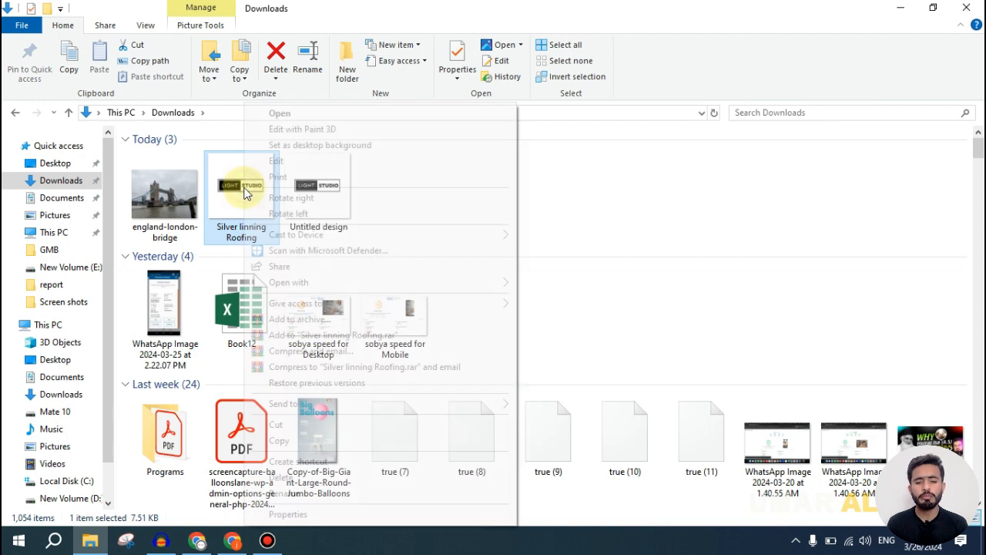
{"action": "left_click", "coordinate": [299, 513]}
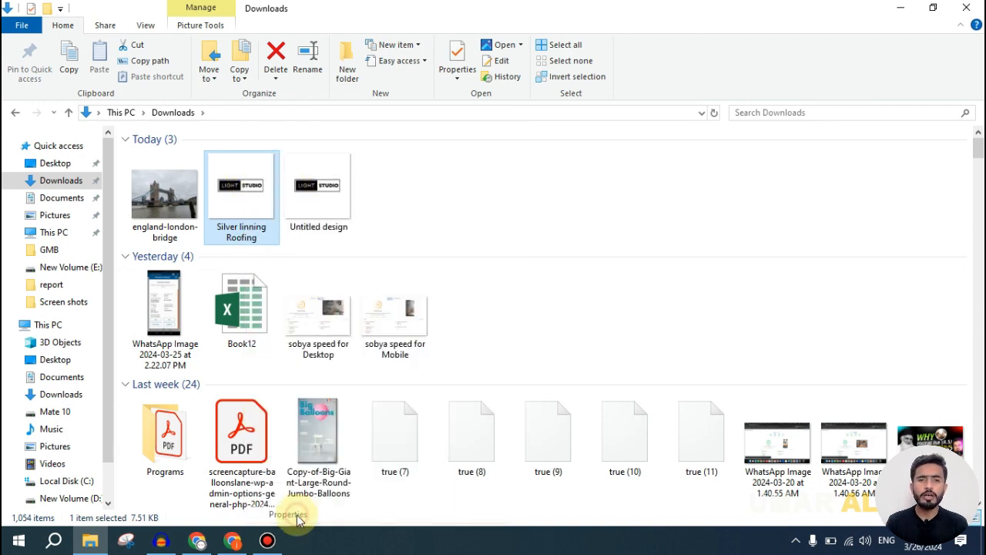
{"action": "left_click", "coordinate": [342, 186]}
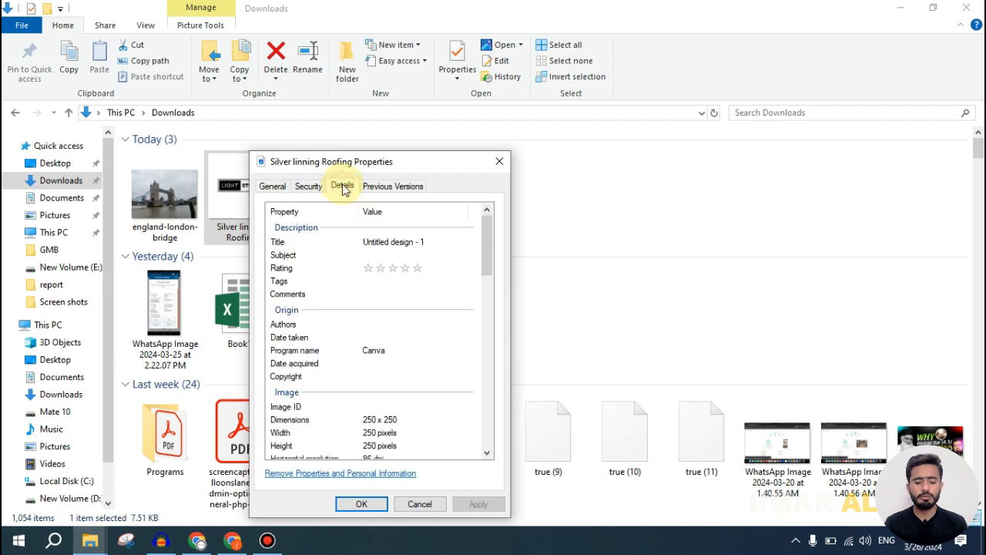
{"action": "left_click", "coordinate": [379, 244]}
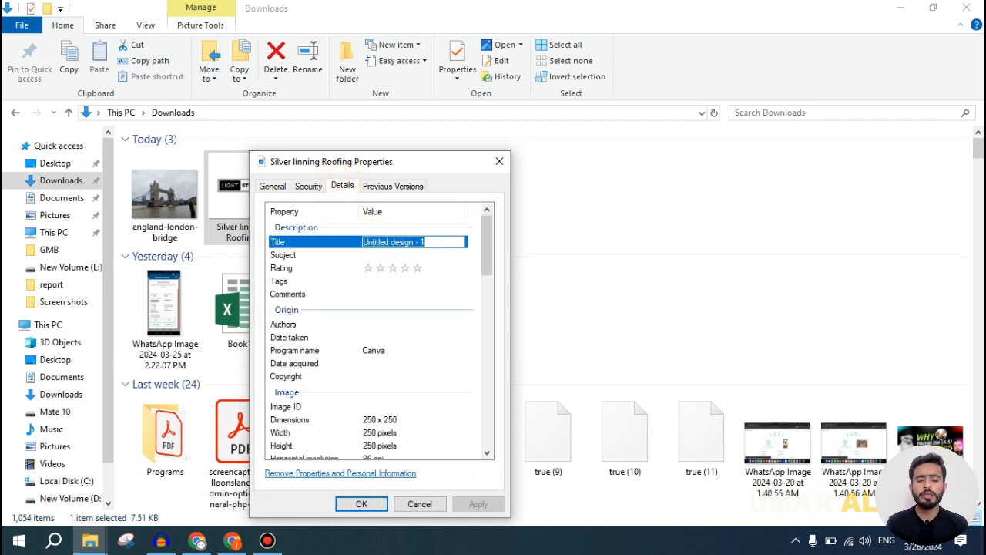
{"action": "type", "text": "silver lin"}
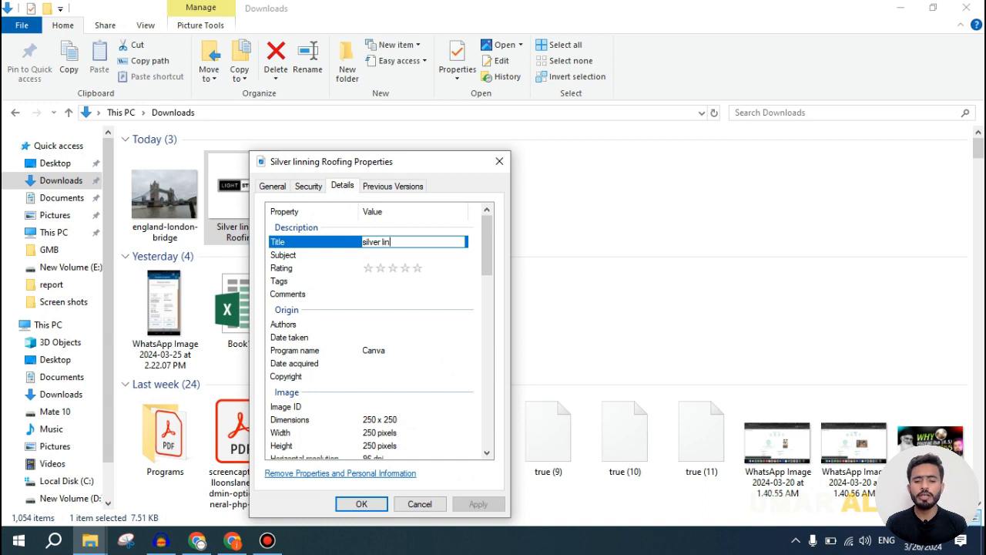
{"action": "type", "text": "ning roofing"}
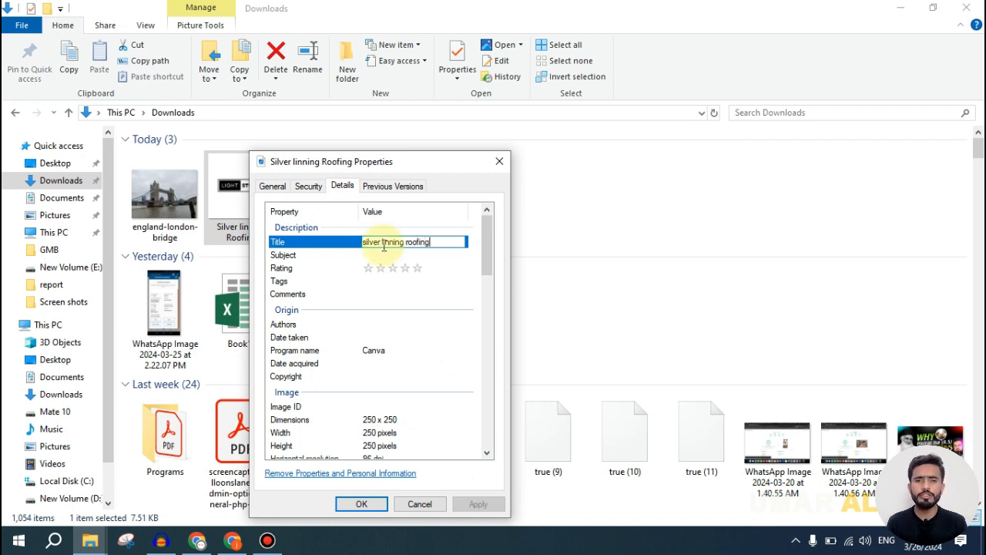
- Enter "roofing comopany in New York City" as the subject of the JPG logo
{"action": "left_click", "coordinate": [384, 255]}
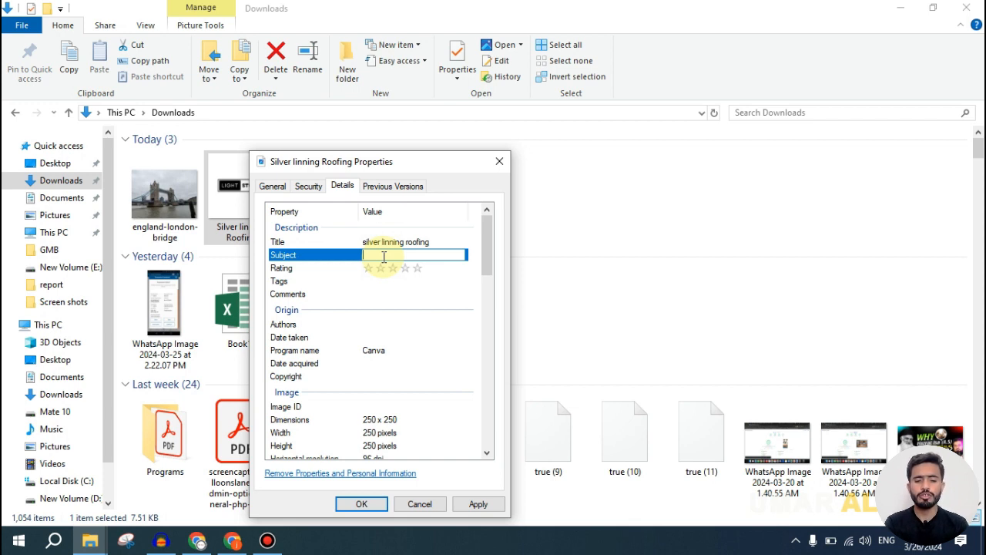
{"action": "type", "text": "roofing c"}
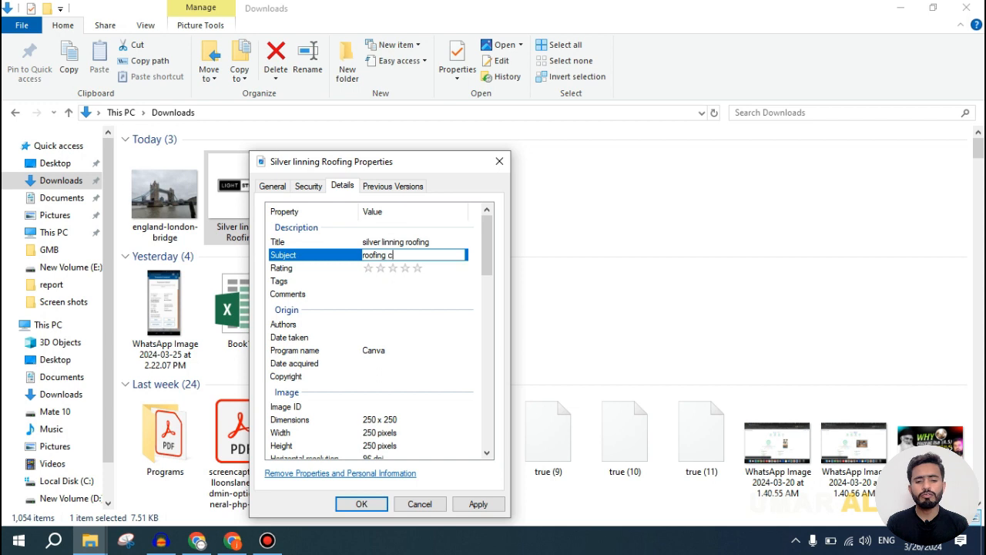
{"action": "type", "text": "omopany in NEW yo"}
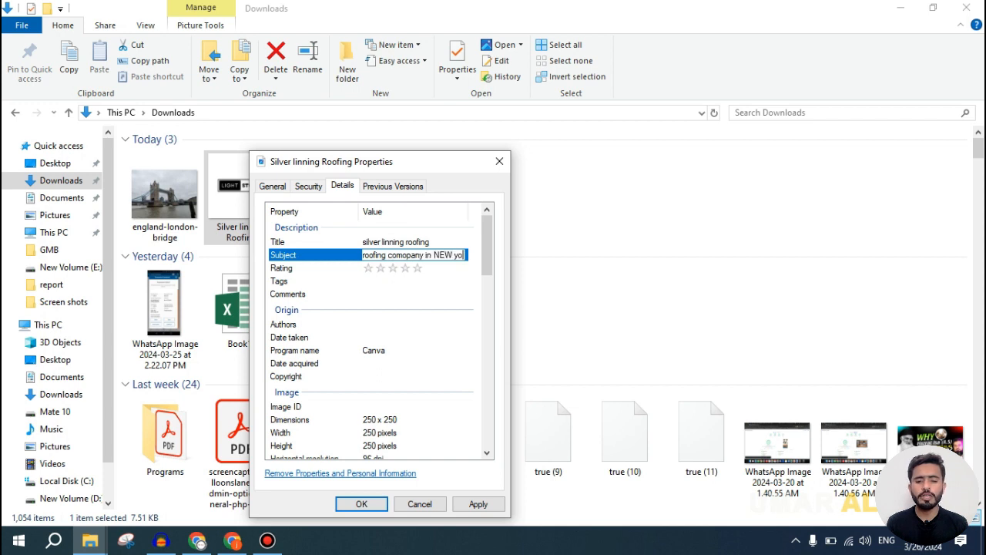
{"action": "key", "text": "BackSpace"}
{"action": "key", "text": "BackSpace"}
{"action": "key", "text": "BackSpace"}
{"action": "key", "text": "BackSpace"}
{"action": "key", "text": "BackSpace"}
{"action": "type", "text": "ew York City"}
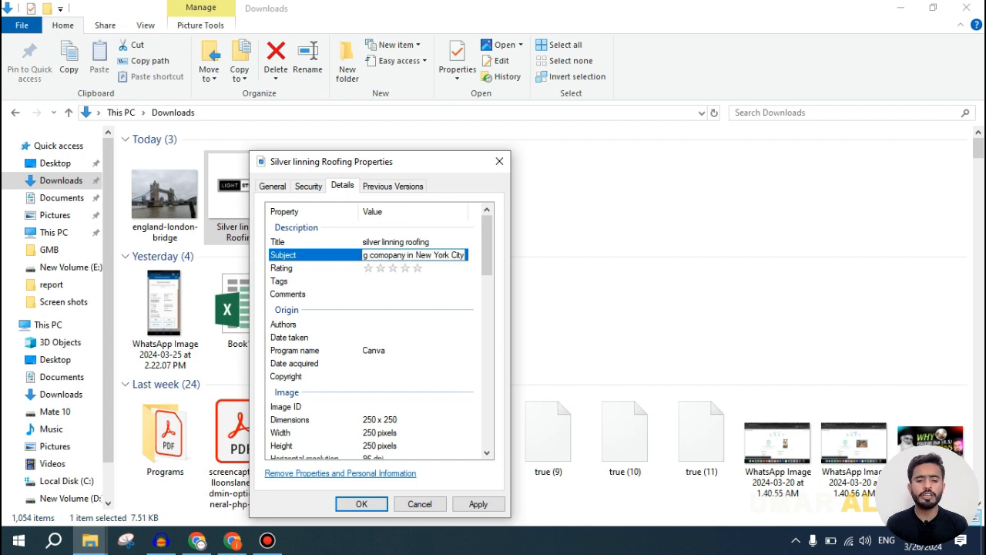
- Give the JPG logo a five-star rating and open its tags for editing
{"action": "left_click", "coordinate": [338, 255]}
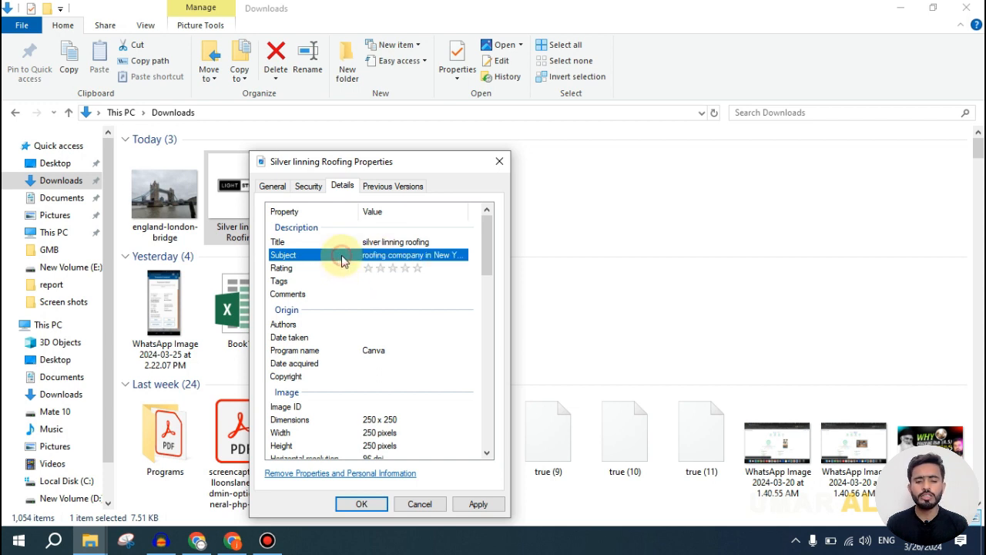
{"action": "left_click", "coordinate": [416, 268]}
{"action": "left_click", "coordinate": [402, 281]}
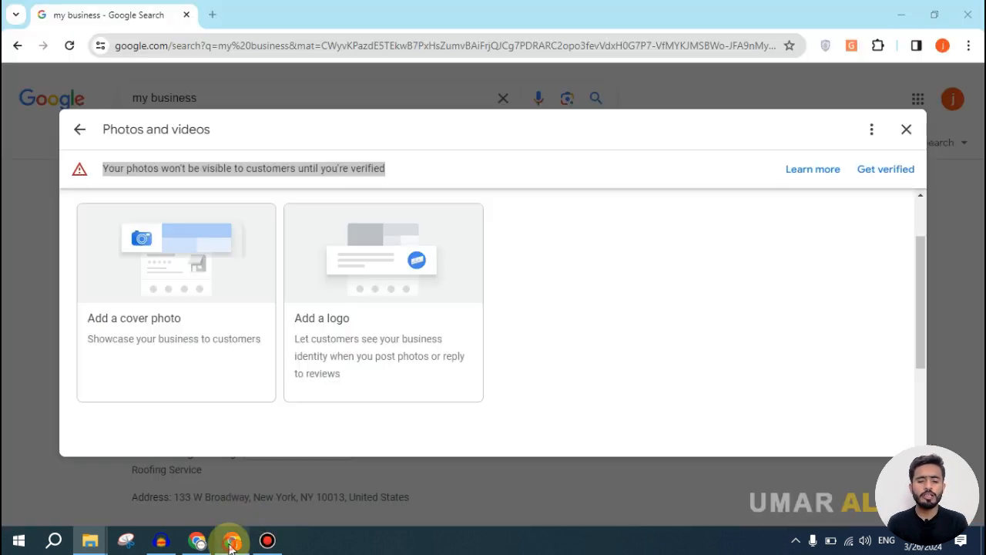
- Switch to the Google business profile in Chrome, close its photos and examine the business categories in the profile information
{"action": "triple_click", "coordinate": [323, 168]}
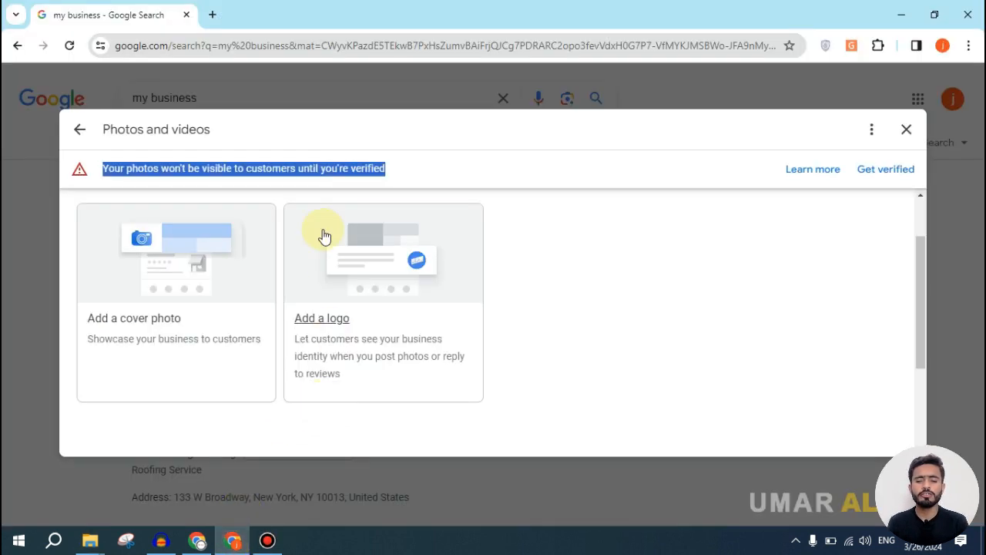
{"action": "left_click", "coordinate": [907, 130]}
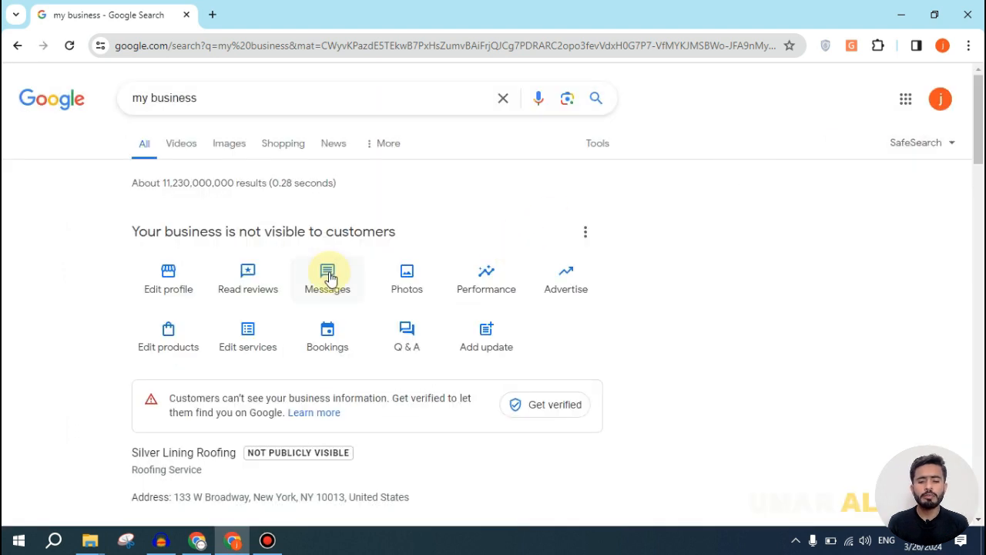
{"action": "left_click", "coordinate": [157, 287]}
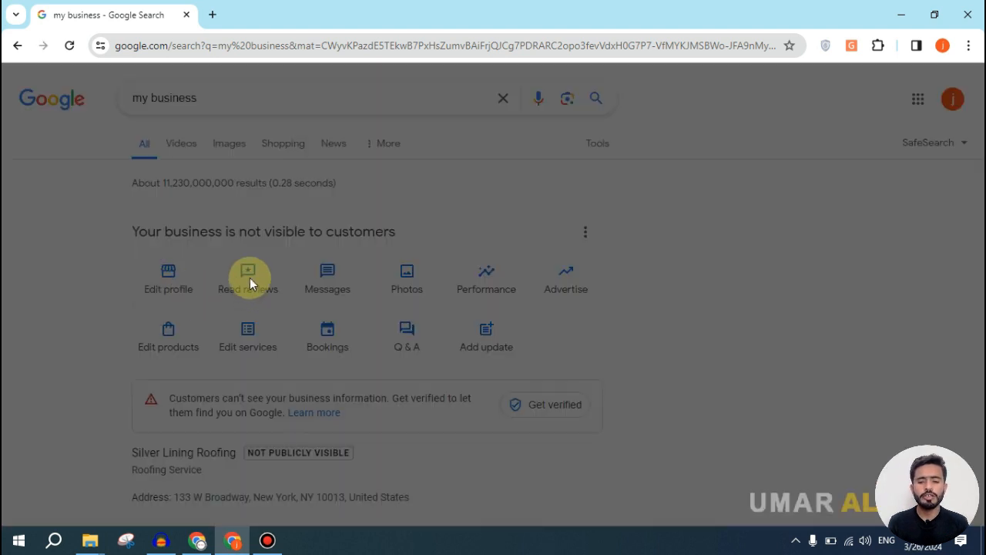
{"action": "scroll", "coordinate": [306, 334], "scroll_direction": "down", "scroll_amount": 1}
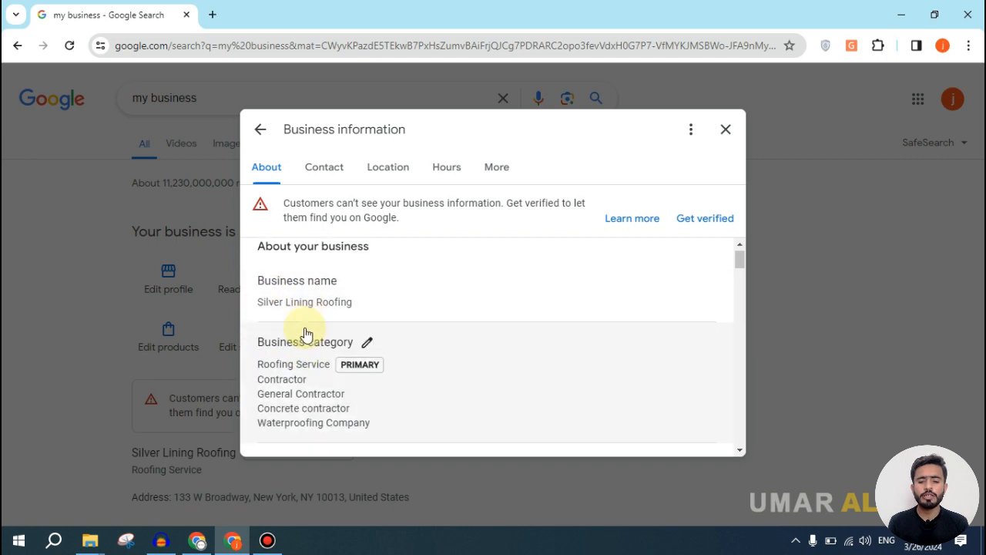
{"action": "scroll", "coordinate": [305, 333], "scroll_direction": "down", "scroll_amount": 1}
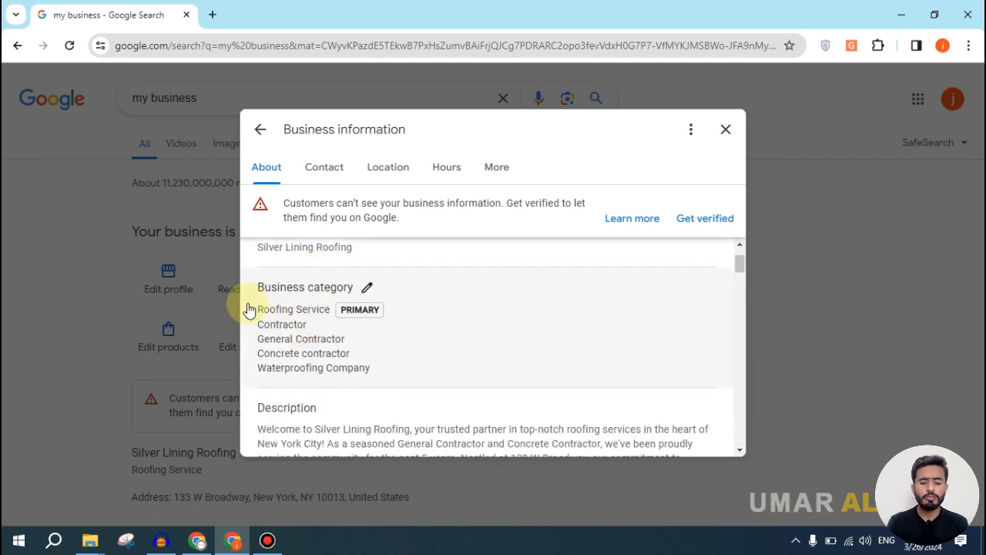
{"action": "left_click_drag", "start_coordinate": [248, 309], "coordinate": [367, 369]}
{"action": "left_click", "coordinate": [375, 374]}
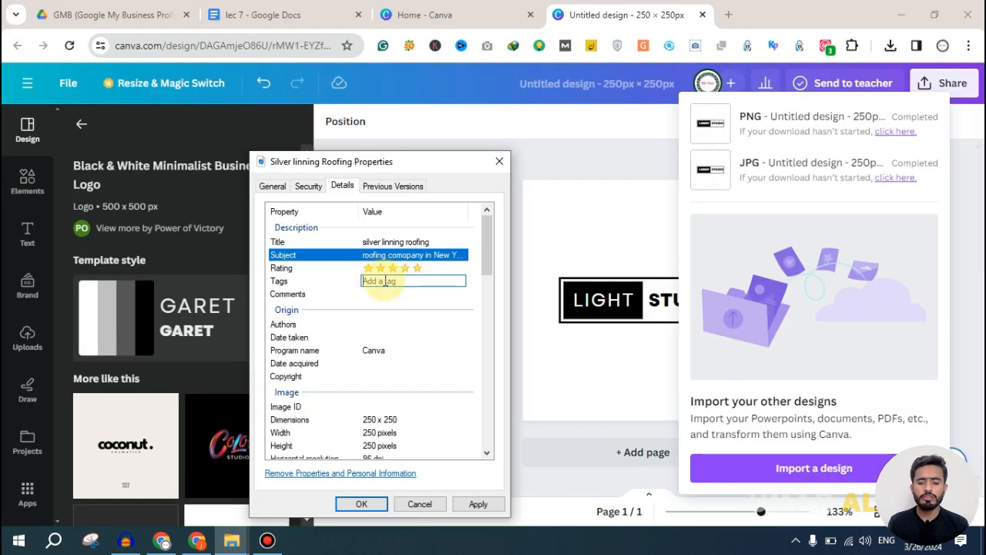
- Tag the JPG logo with the business categories "Roofing Service" and "Contractor"
{"action": "type", "text": "Roofing Services"}
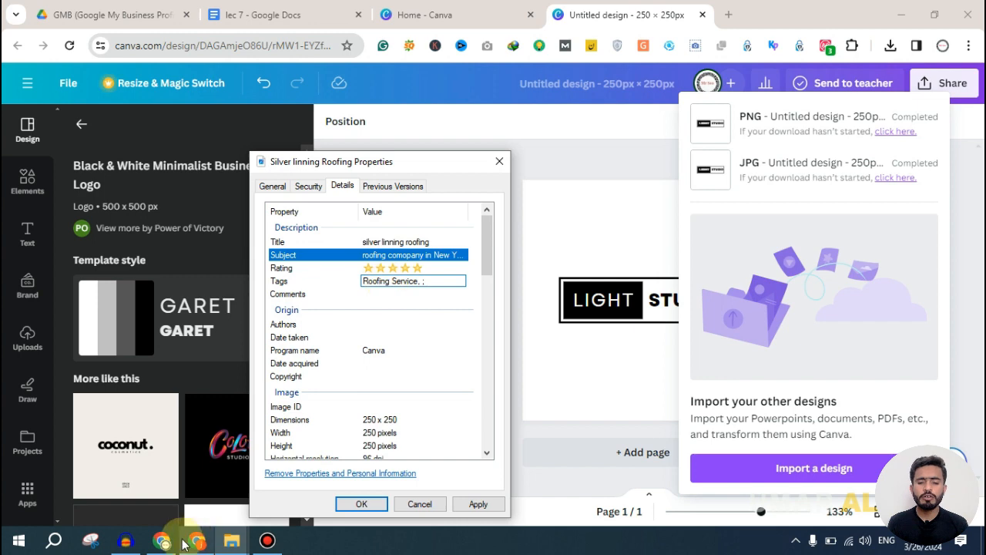
{"action": "left_click", "coordinate": [160, 542]}
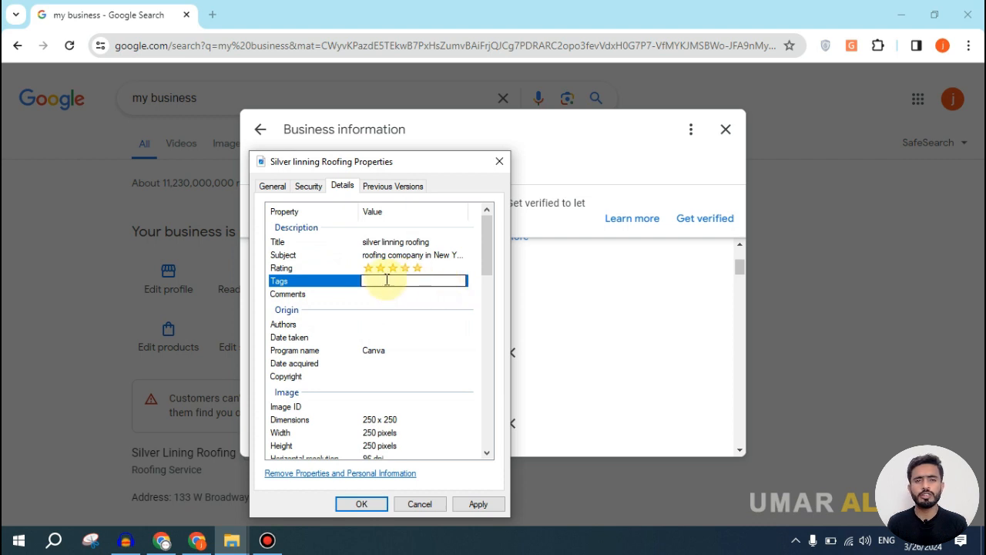
{"action": "left_click", "coordinate": [304, 295]}
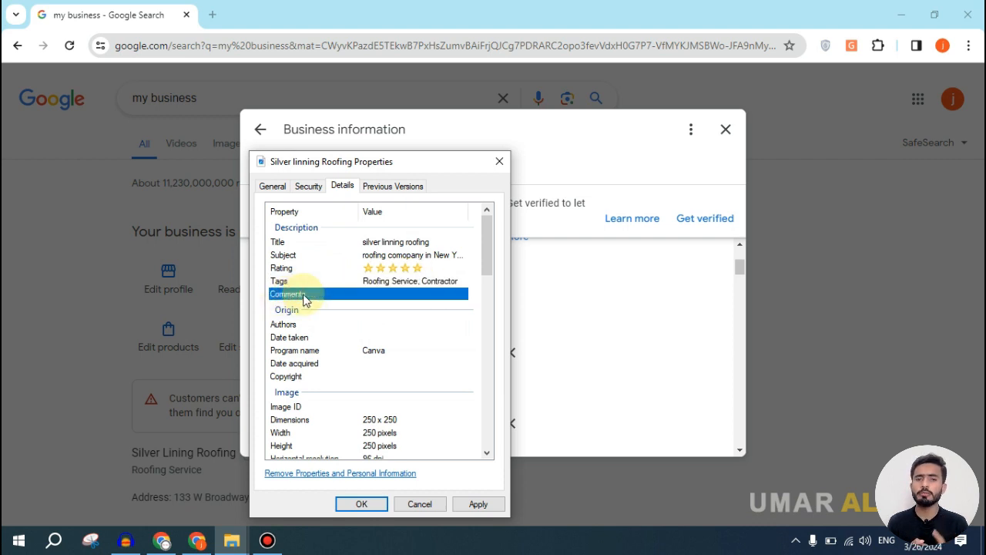
- Draft a ChatGPT prompt requesting an SEO-optimized image-detail comment for "silver linning roofing" in New York City, covering NYC roofing keywords
{"action": "left_click", "coordinate": [378, 297]}
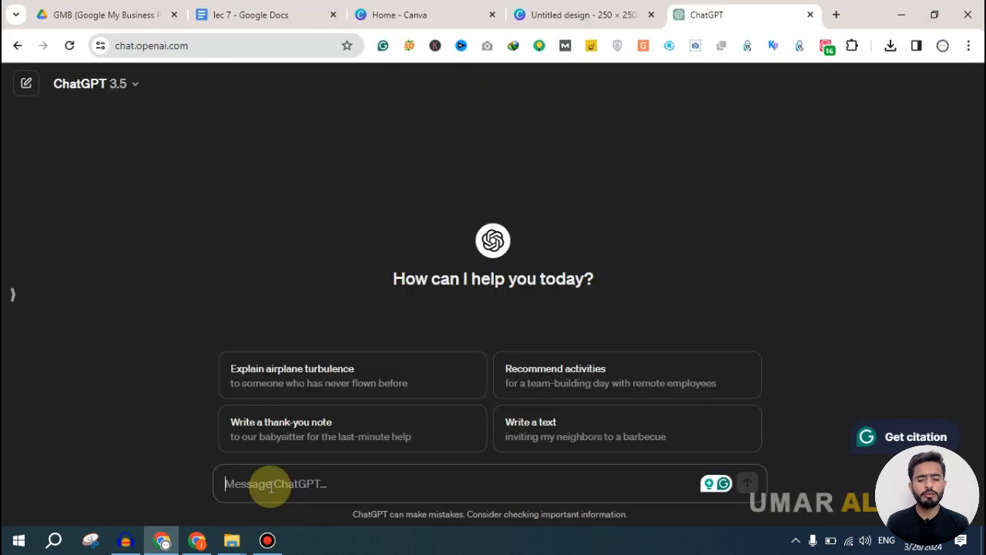
{"action": "type", "text": "this is my company \" silver linning roofing\" working in New york city. create a well seo optimize comment for image detail and cover these keywords, roofing service in nyc, roofing company in nyc,"}
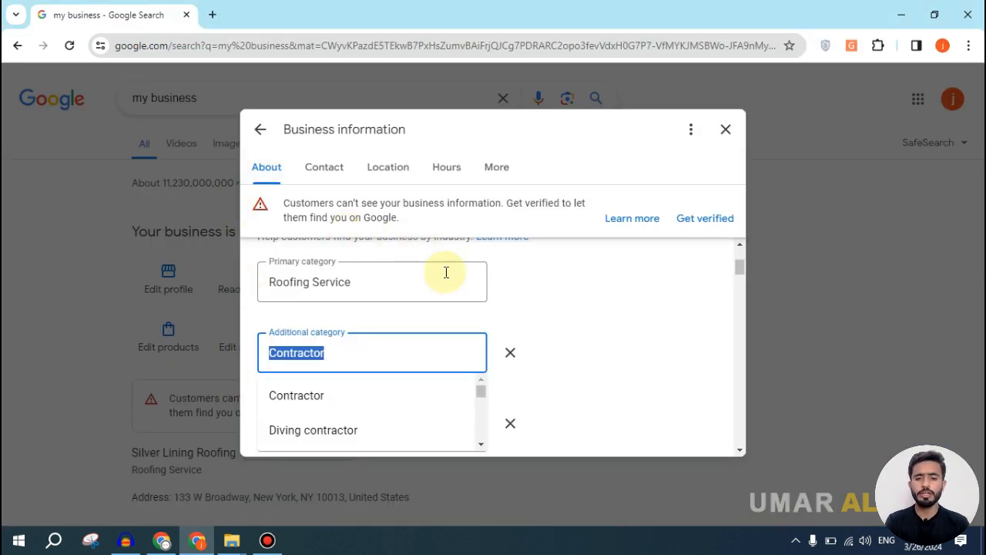
- Look up "roofing company nyc" on Google in a new tab and run the suggested search "roofing contractors nyc"
{"action": "left_click", "coordinate": [554, 312]}
{"action": "left_click", "coordinate": [213, 15]}
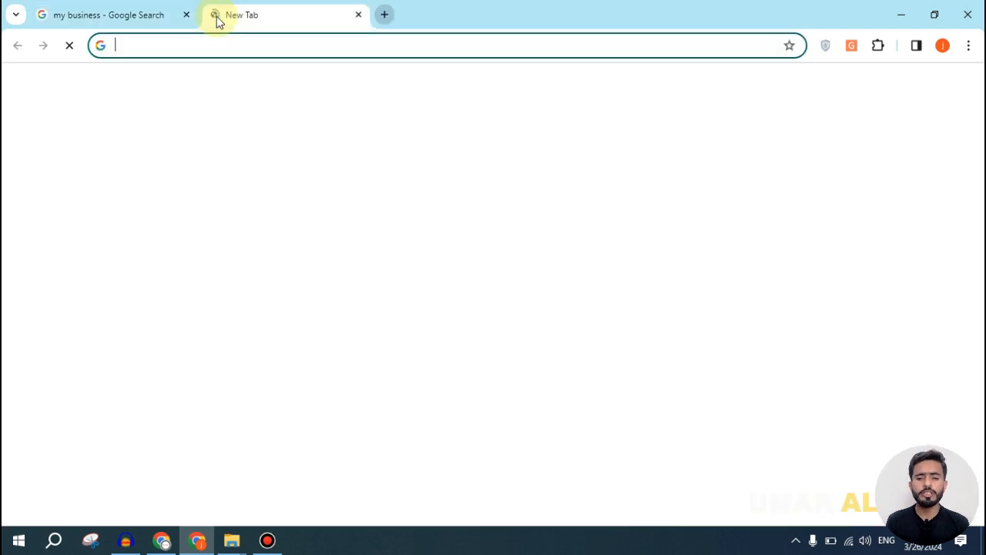
{"action": "type", "text": "roofing"}
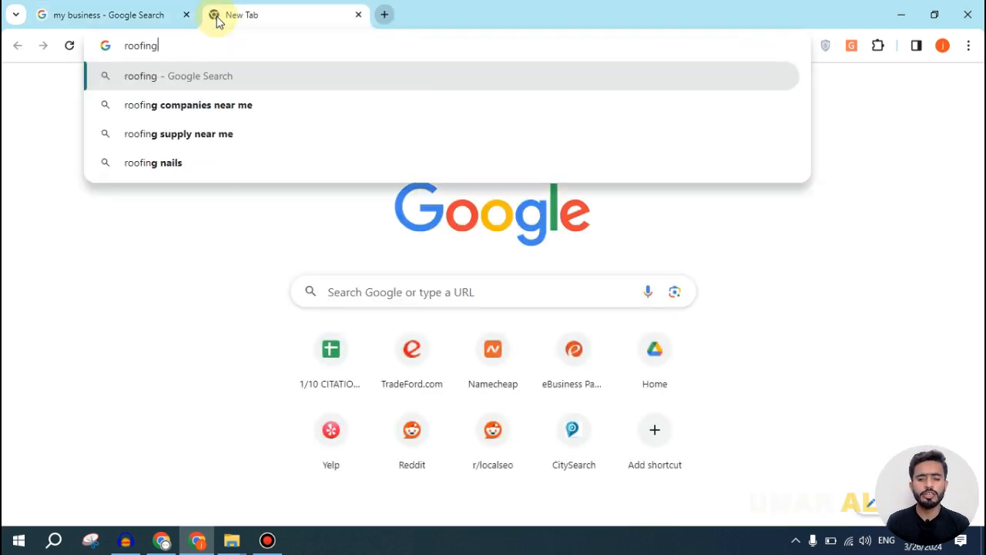
{"action": "type", "text": " company nyc"}
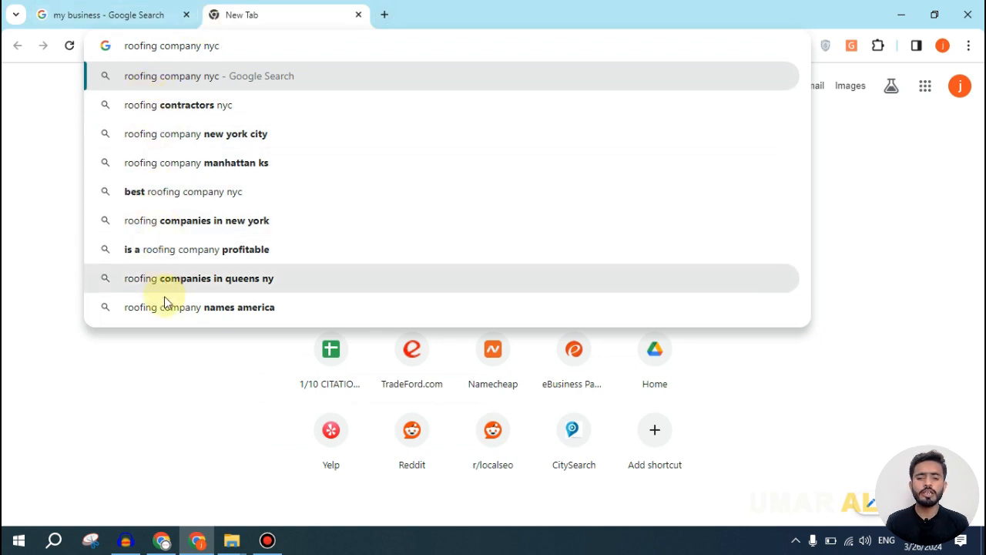
{"action": "left_click", "coordinate": [147, 108]}
- Copy the query "roofing contractors nyc" and add it to the keywords at the end of the ChatGPT prompt
{"action": "left_click", "coordinate": [271, 97]}
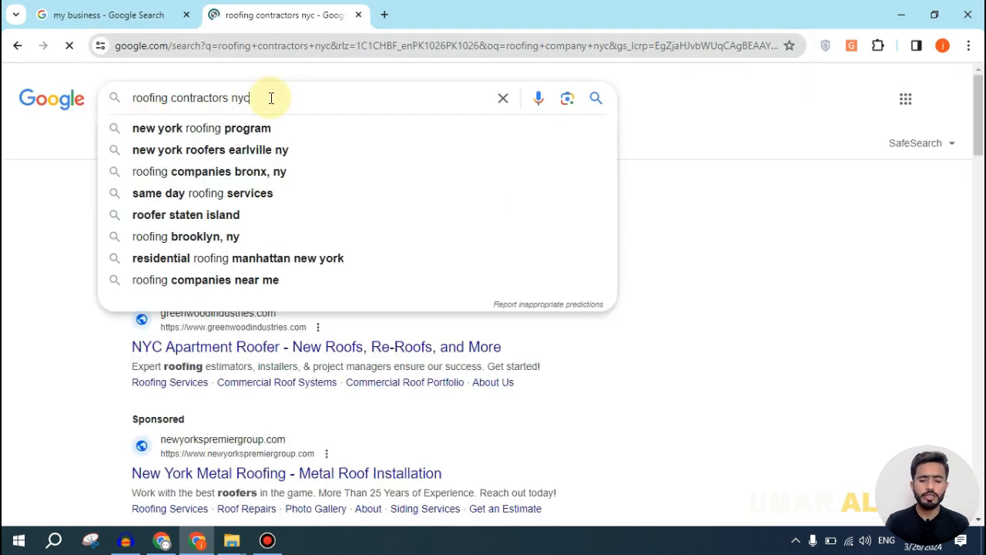
{"action": "triple_click", "coordinate": [272, 97]}
{"action": "key", "text": "ctrl+c"}
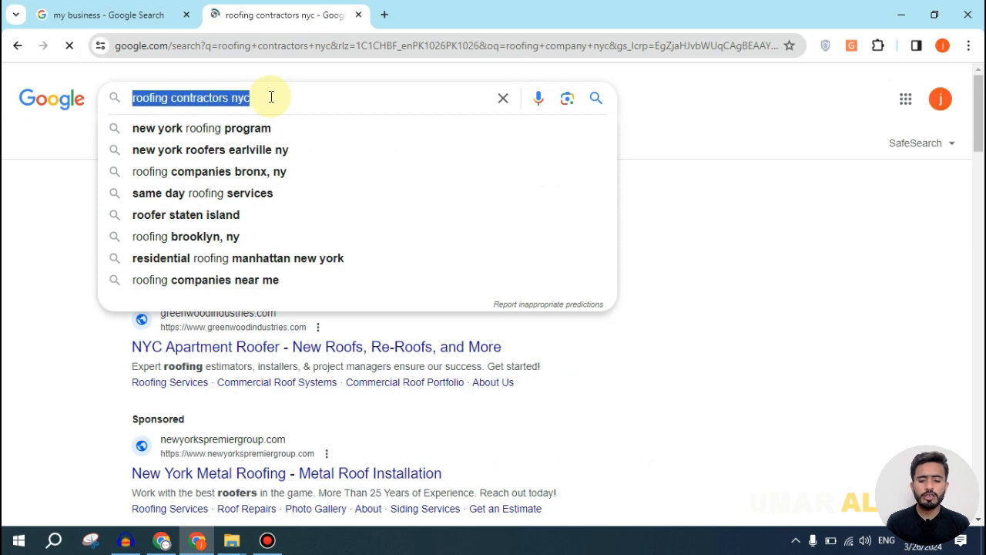
{"action": "left_click", "coordinate": [162, 540]}
{"action": "key", "text": "ctrl+v"}
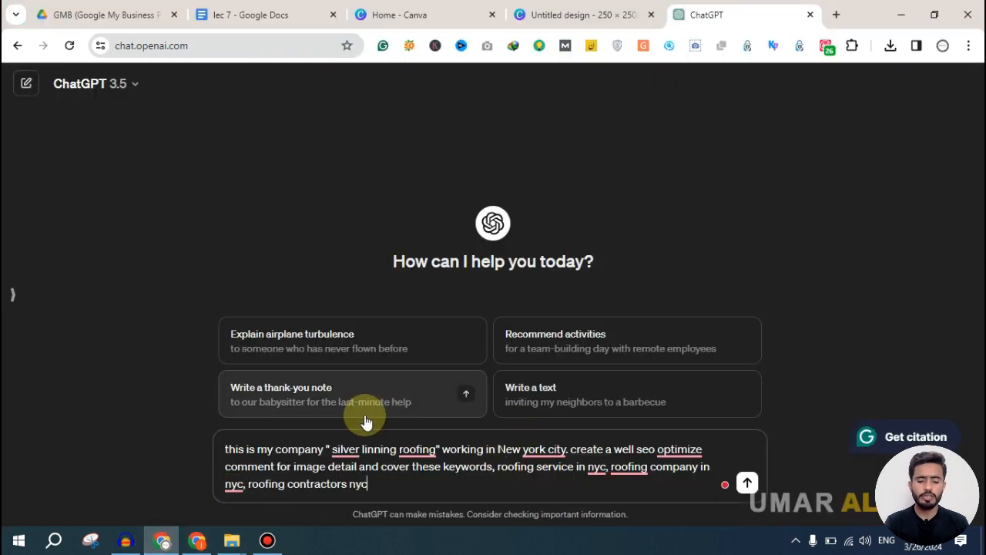
- Check Google's keyword suggestions for "roofing nyc" and for the variation with "company in" added
{"action": "left_click", "coordinate": [202, 542]}
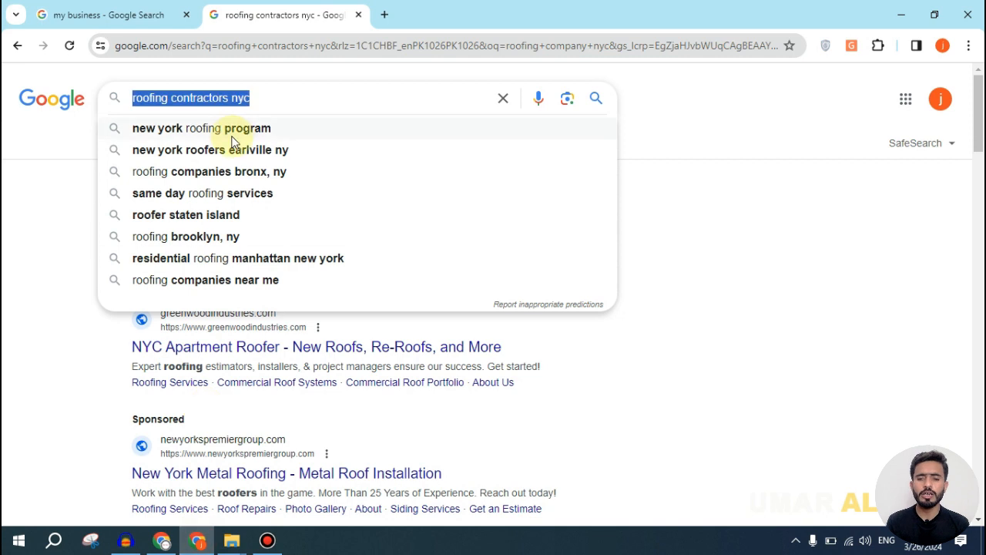
{"action": "left_click", "coordinate": [231, 48]}
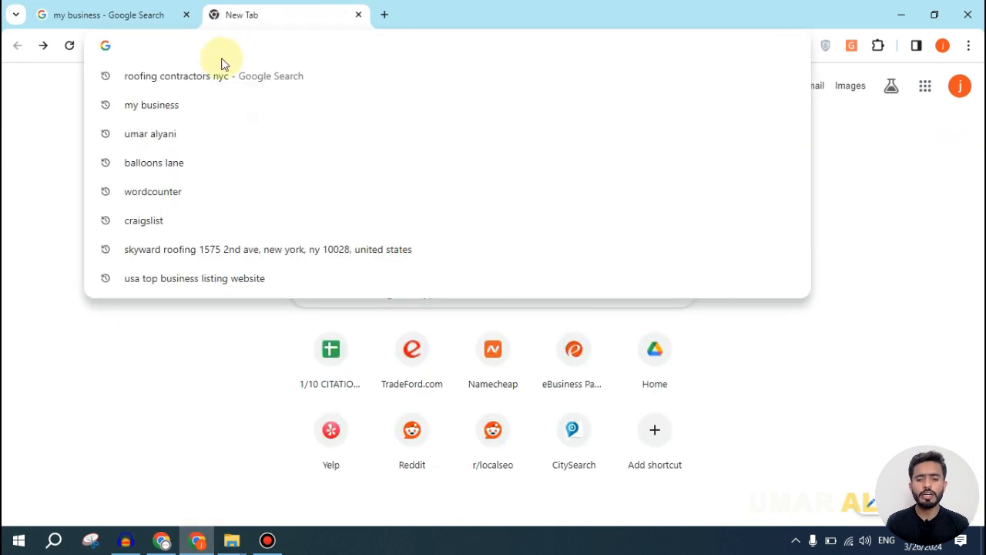
{"action": "type", "text": "roofing nyc"}
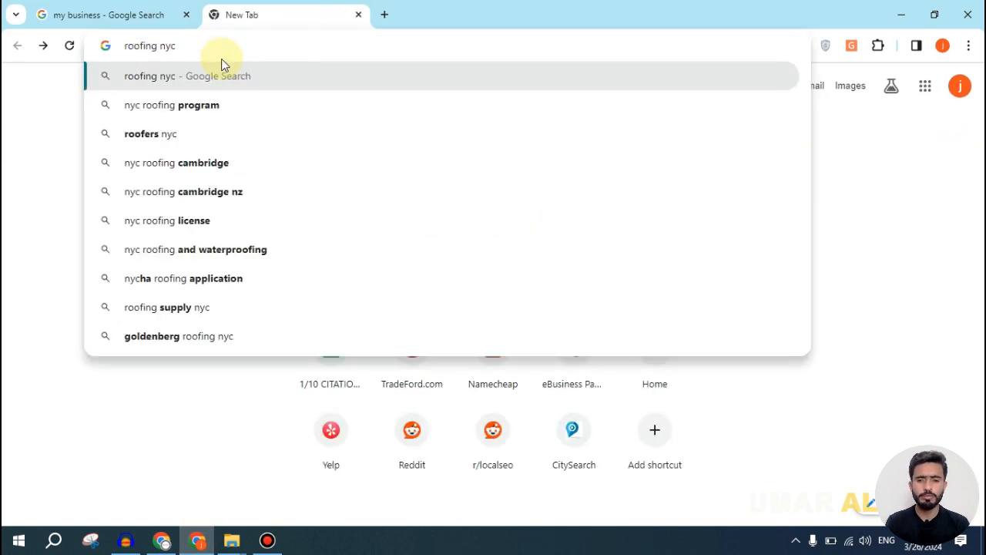
{"action": "left_click", "coordinate": [158, 46]}
{"action": "type", "text": "company in"}
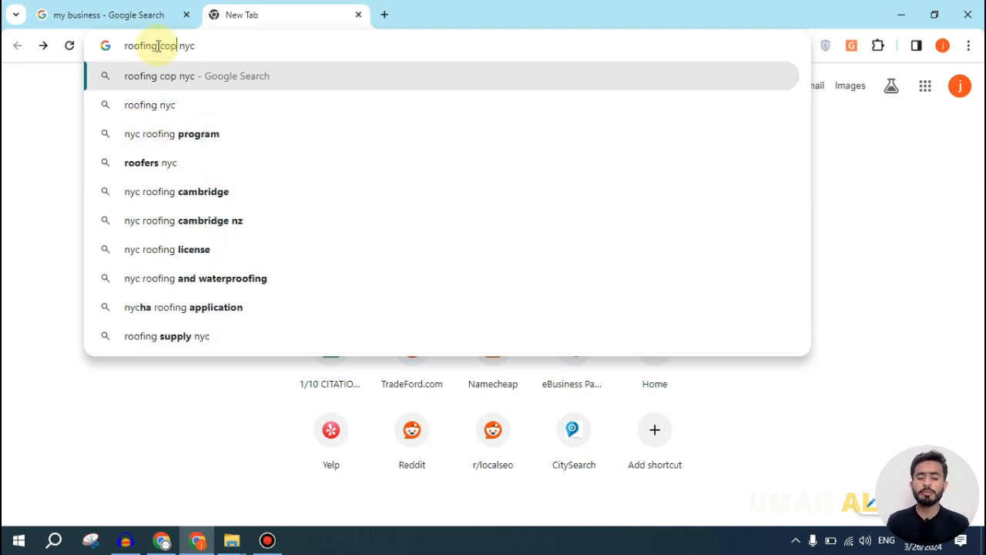
{"action": "left_click", "coordinate": [272, 45]}
{"action": "key", "text": "BackSpace"}
{"action": "key", "text": "BackSpace"}
{"action": "key", "text": "BackSpace"}
{"action": "key", "text": "BackSpace"}
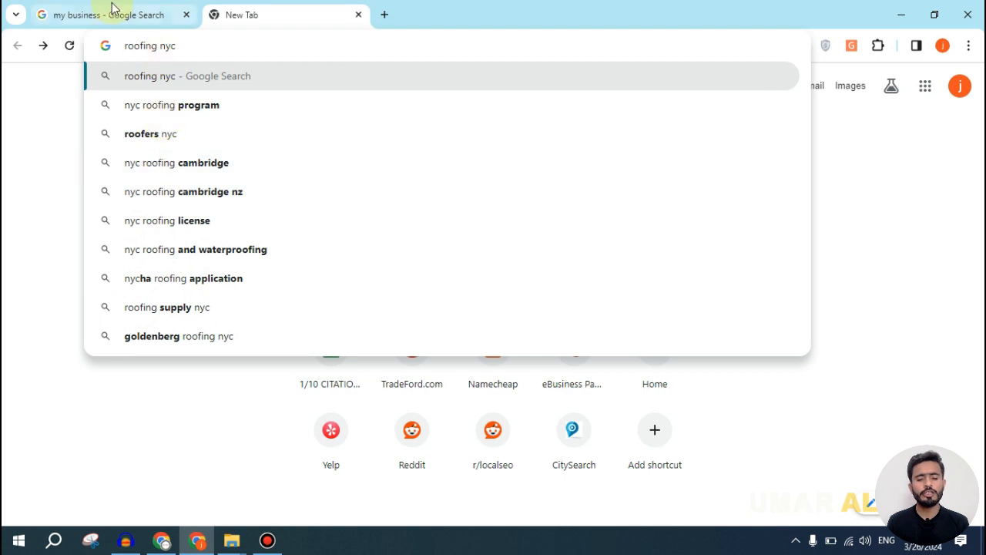
- Return to ChatGPT, end the keyword list with a quotation mark and submit the image comment prompt
{"action": "left_click", "coordinate": [159, 539]}
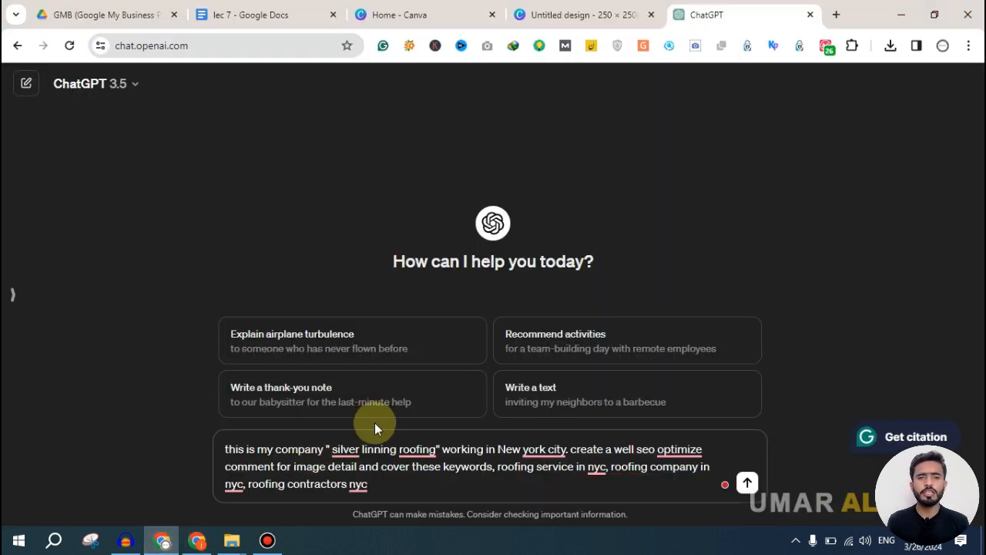
{"action": "type", "text": "\""}
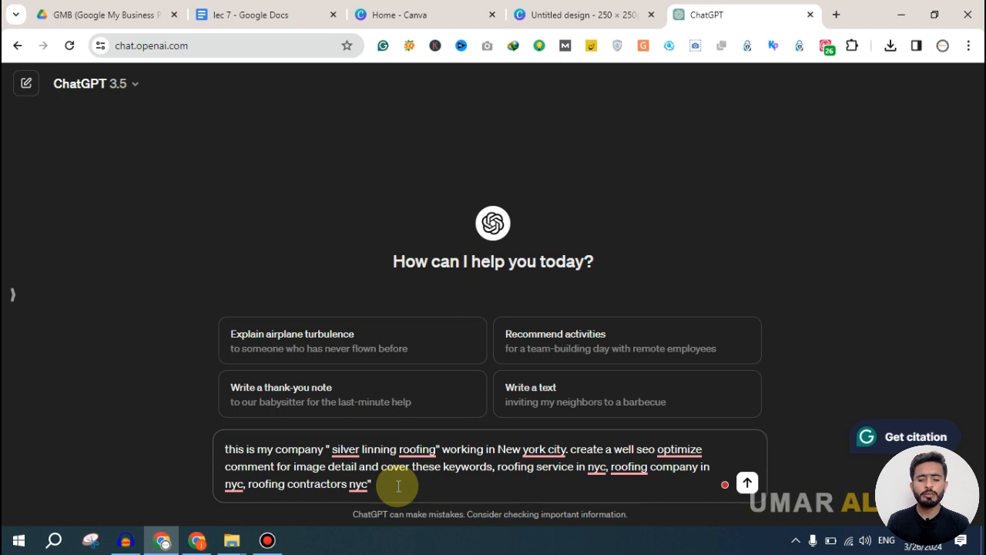
{"action": "key", "text": "Return"}
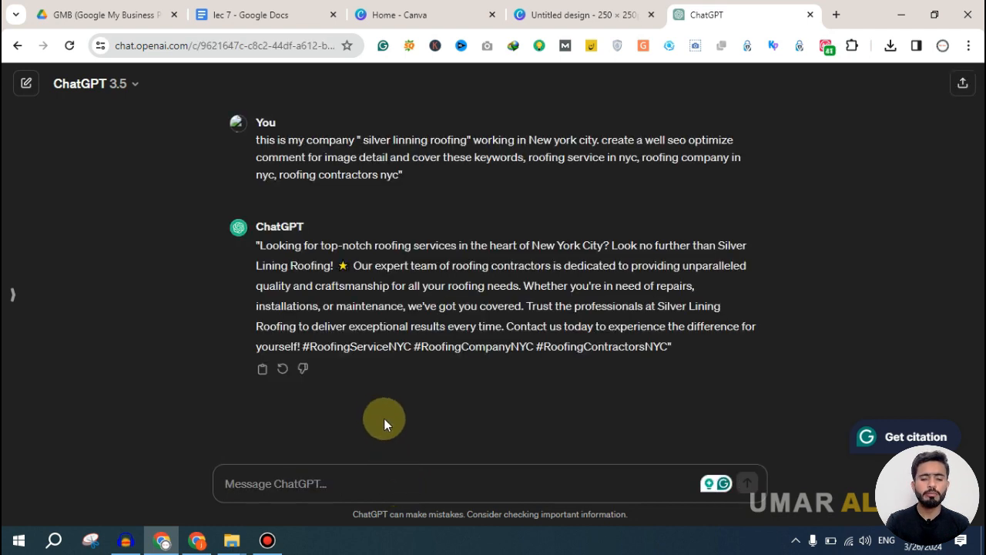
- Copy ChatGPT's generated roofing description and paste it as the JPG logo's comments in its file properties
{"action": "left_click", "coordinate": [261, 369]}
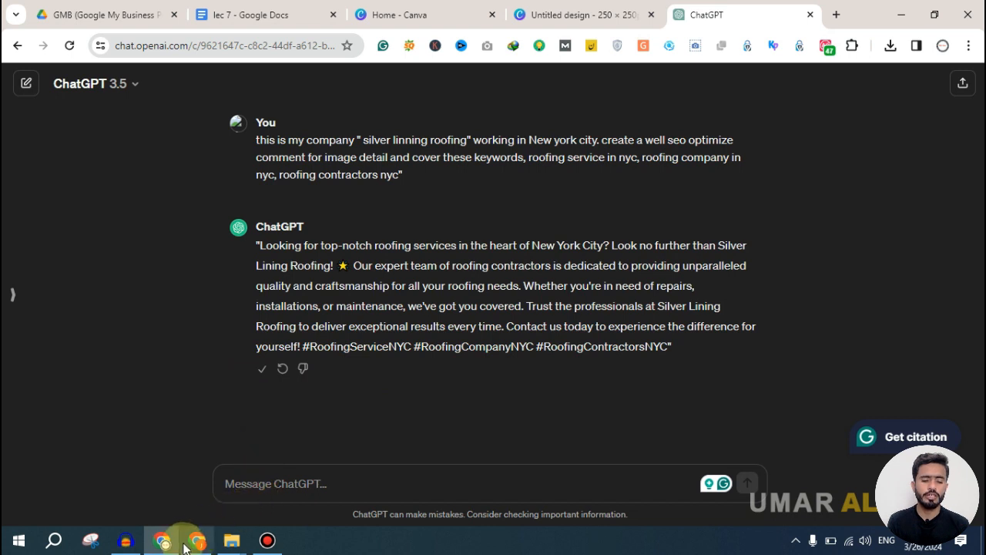
{"action": "left_click", "coordinate": [232, 542]}
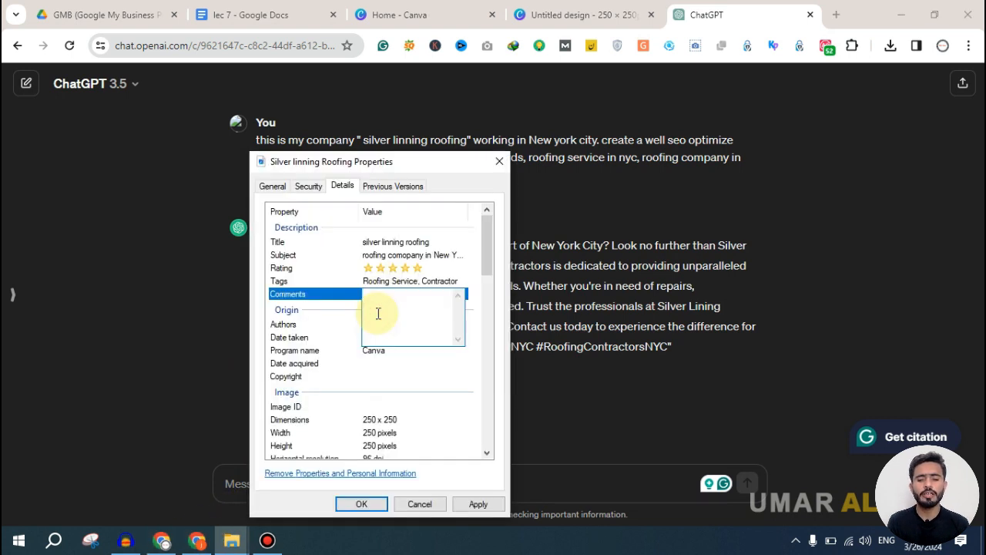
{"action": "key", "text": "ctrl+v"}
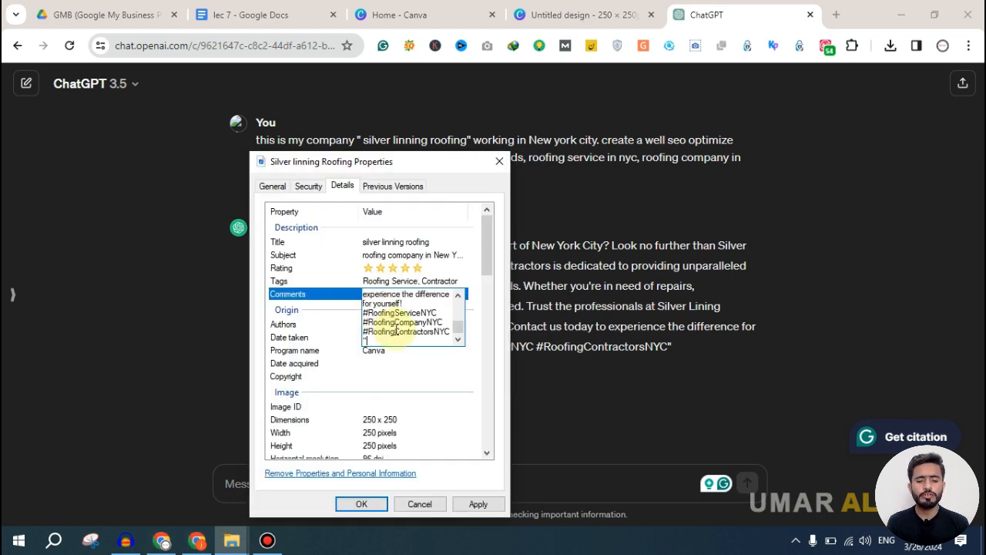
{"action": "scroll", "coordinate": [396, 330], "scroll_direction": "up", "scroll_amount": 5}
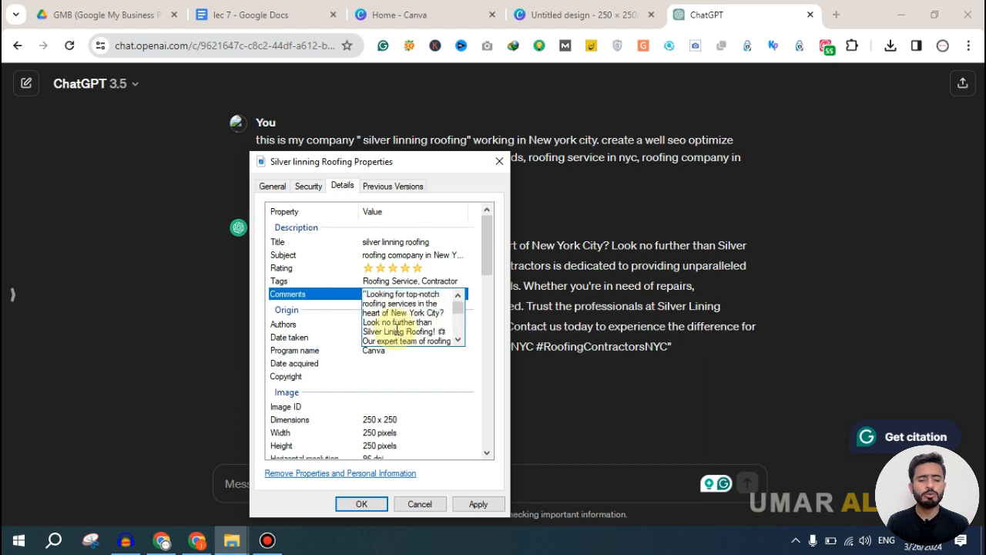
{"action": "left_click", "coordinate": [346, 308]}
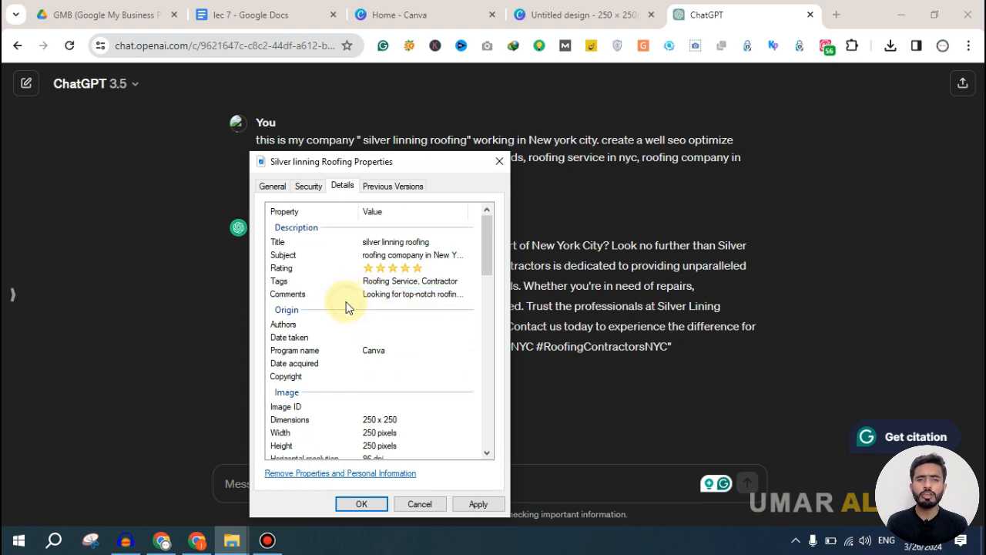
- Recheck the JPG logo's comments without changing them, and enter the creator's full name as the file's author
{"action": "left_click", "coordinate": [393, 296]}
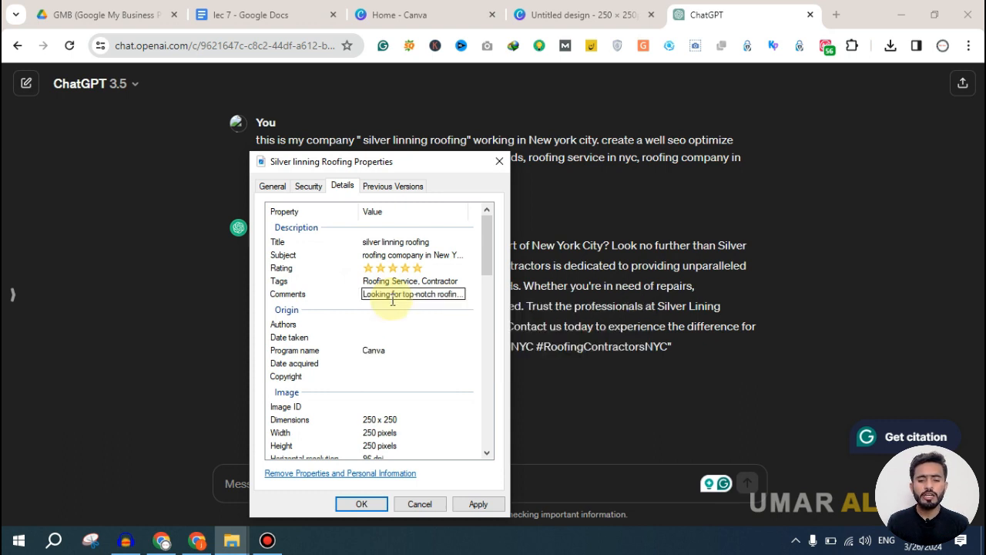
{"action": "left_click", "coordinate": [337, 294]}
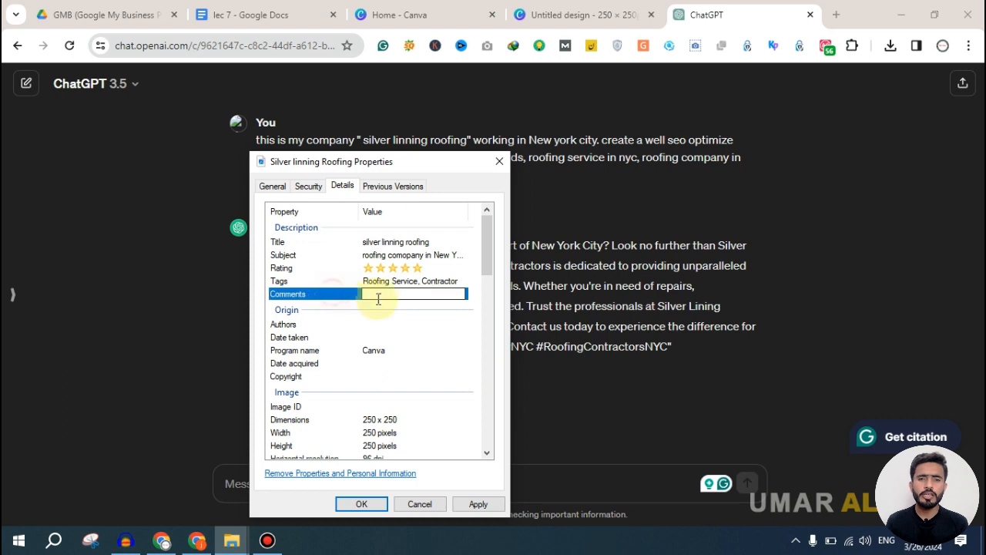
{"action": "left_click", "coordinate": [370, 324]}
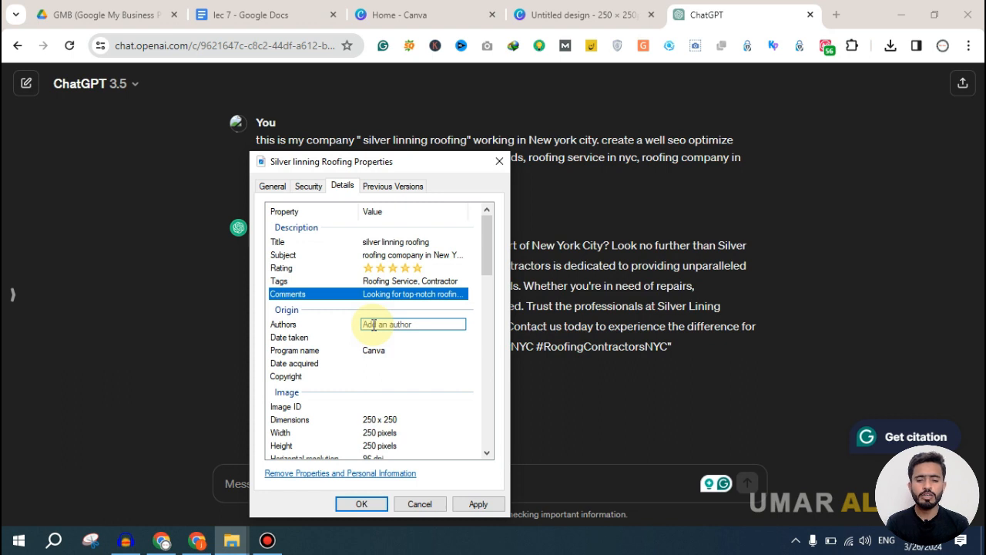
{"action": "type", "text": "umar"}
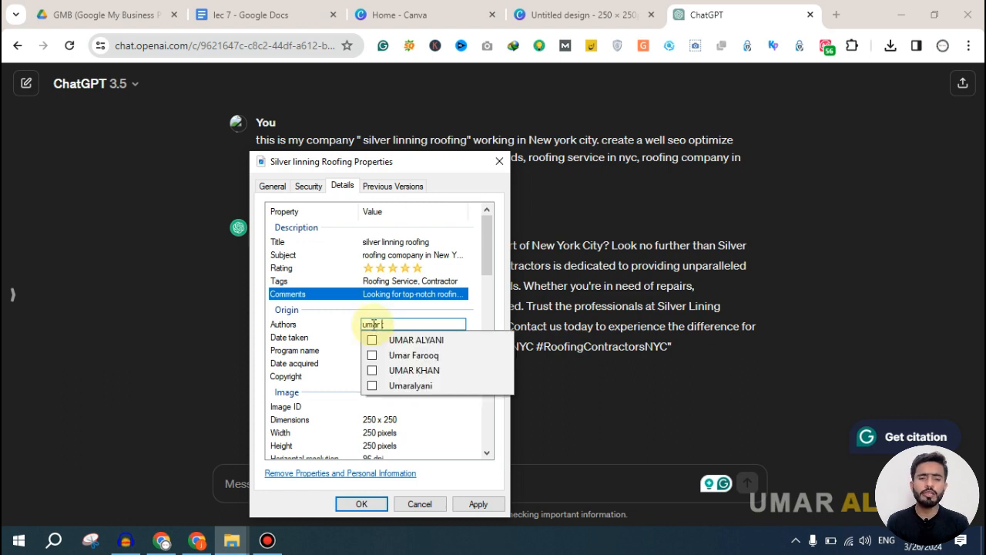
{"action": "type", "text": " alyani;"}
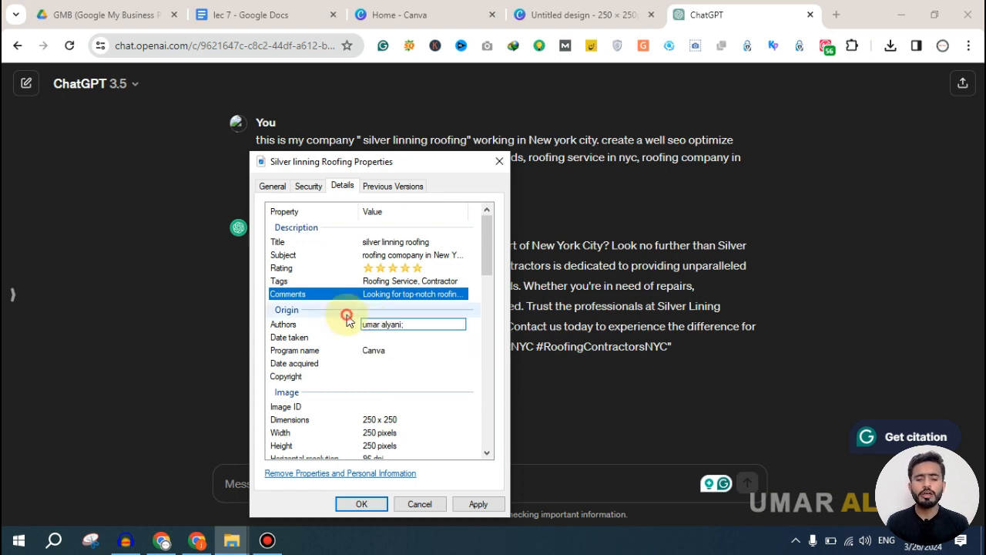
- Set the JPG logo's date taken to 3/12/2024
{"action": "left_click", "coordinate": [400, 339]}
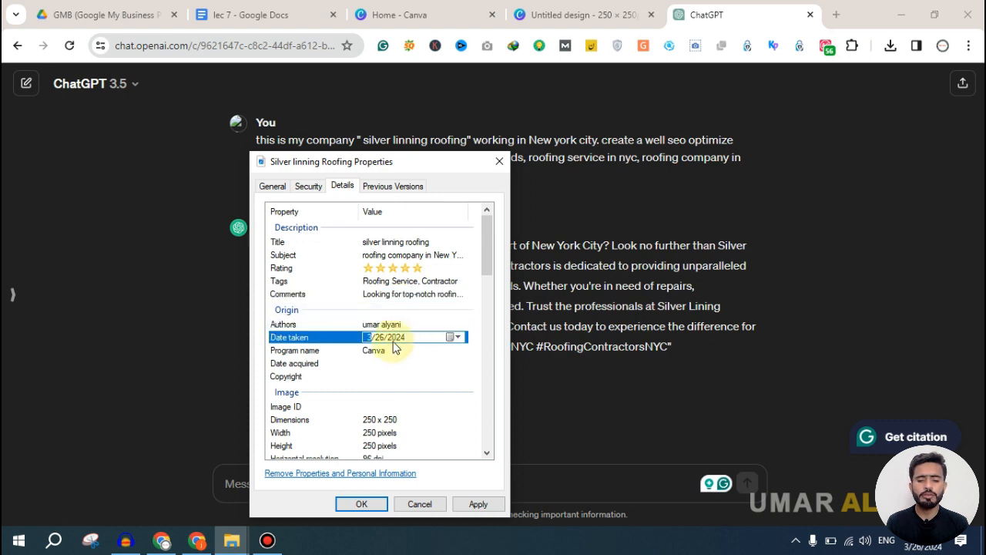
{"action": "left_click", "coordinate": [405, 352]}
{"action": "left_click", "coordinate": [386, 337]}
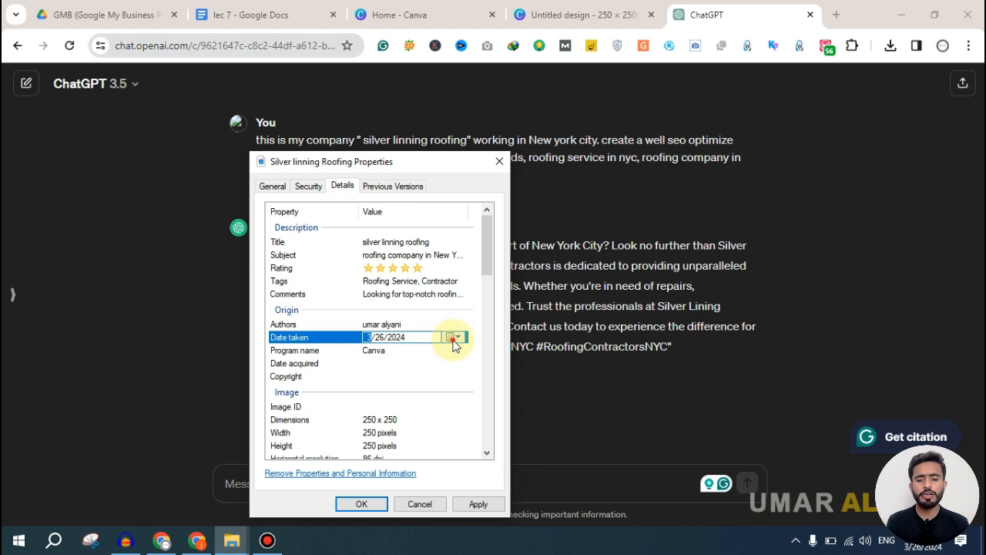
{"action": "left_click", "coordinate": [455, 337]}
{"action": "left_click", "coordinate": [386, 408]}
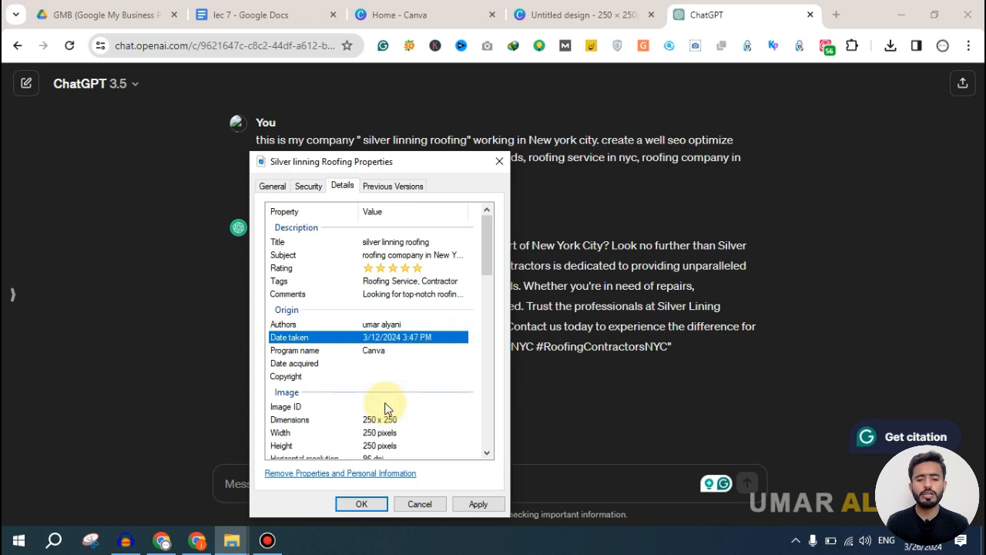
- Set the logo's date acquired to 3/26/2024 and its copyright to "silver linning roofing"
{"action": "left_click", "coordinate": [397, 364]}
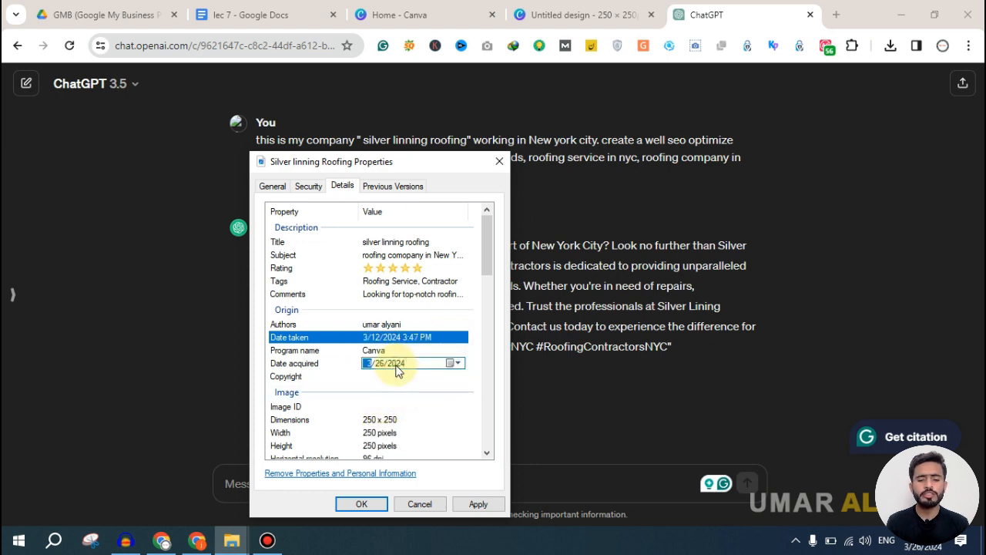
{"action": "left_click", "coordinate": [456, 362]}
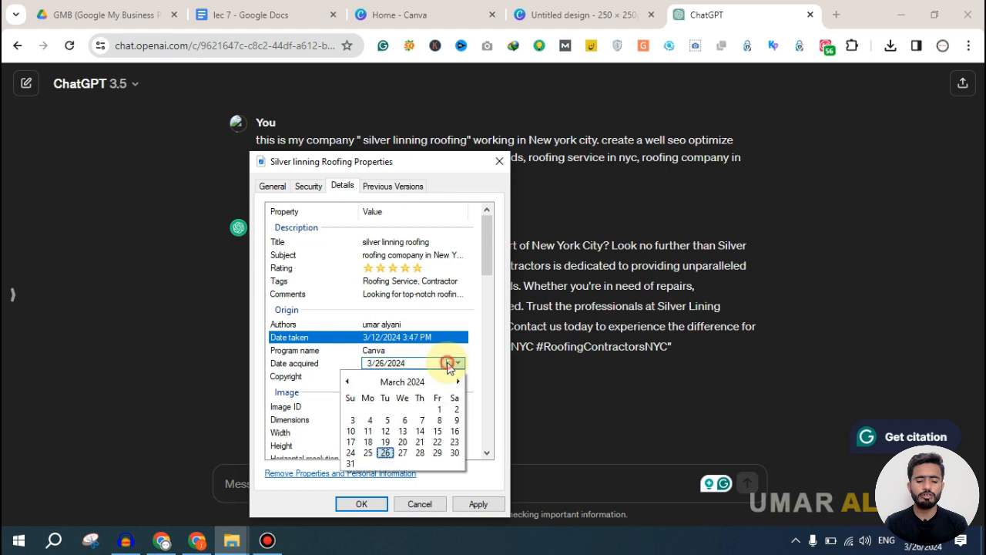
{"action": "left_click", "coordinate": [385, 452]}
{"action": "left_click", "coordinate": [386, 377]}
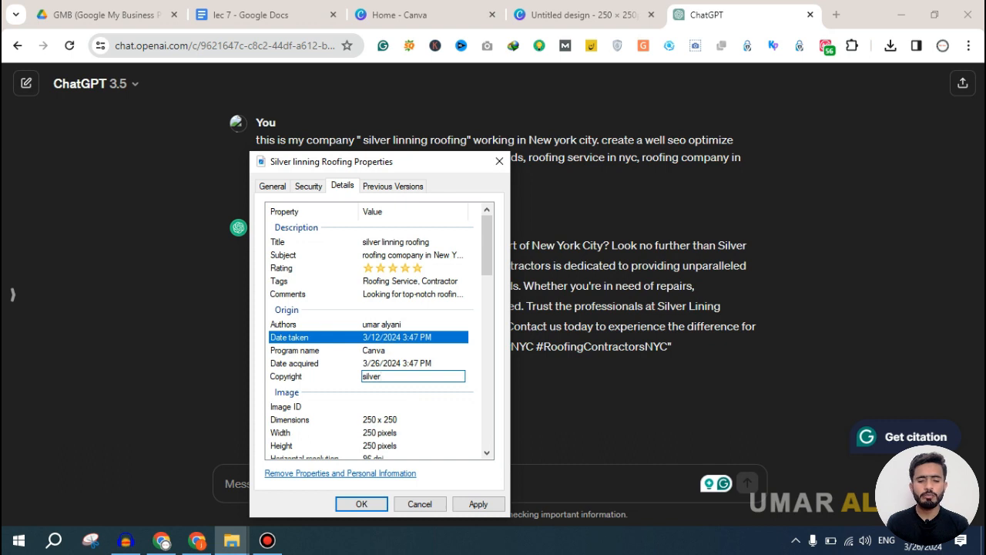
{"action": "type", "text": "silver linning roofing"}
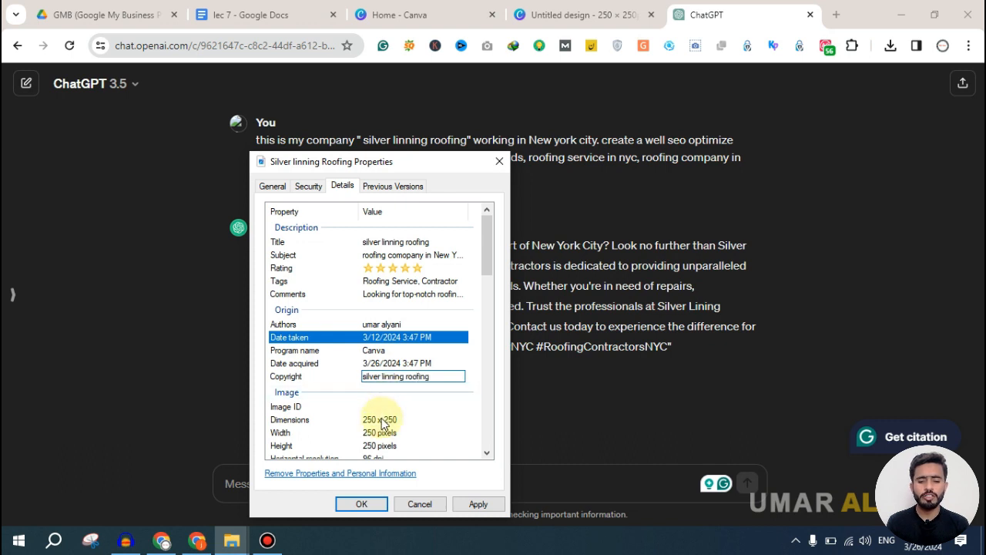
{"action": "left_click", "coordinate": [381, 406]}
- Look through the remaining camera, photo and file properties, apply the metadata changes to the logo and close its properties
{"action": "scroll", "coordinate": [389, 420], "scroll_direction": "down", "scroll_amount": 3}
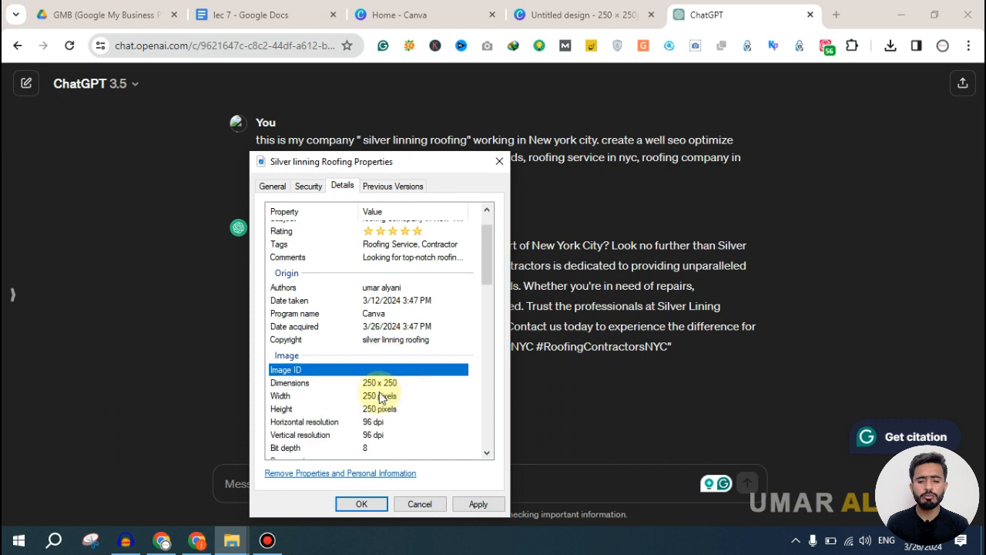
{"action": "scroll", "coordinate": [369, 374], "scroll_direction": "down", "scroll_amount": 5}
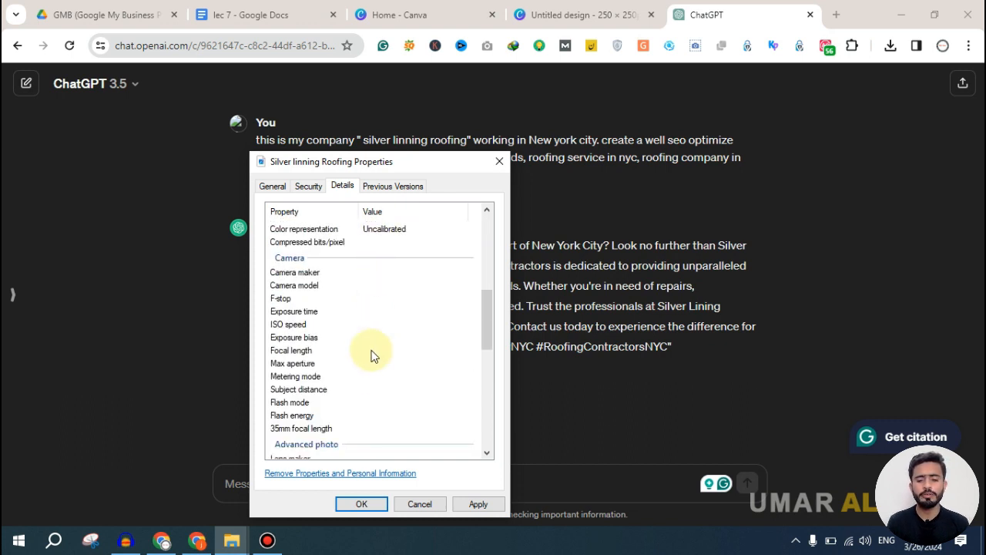
{"action": "scroll", "coordinate": [374, 331], "scroll_direction": "down", "scroll_amount": 3}
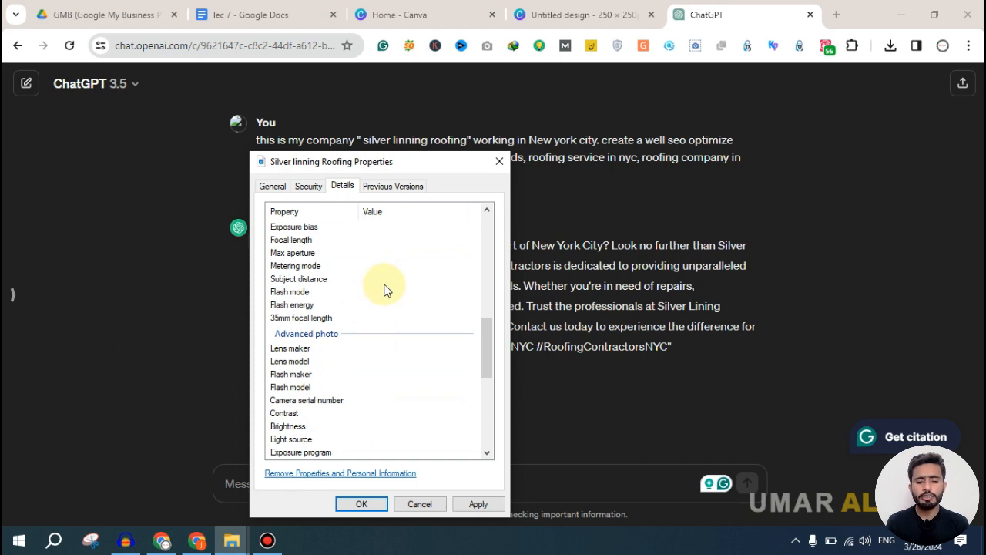
{"action": "scroll", "coordinate": [389, 285], "scroll_direction": "down", "scroll_amount": 6}
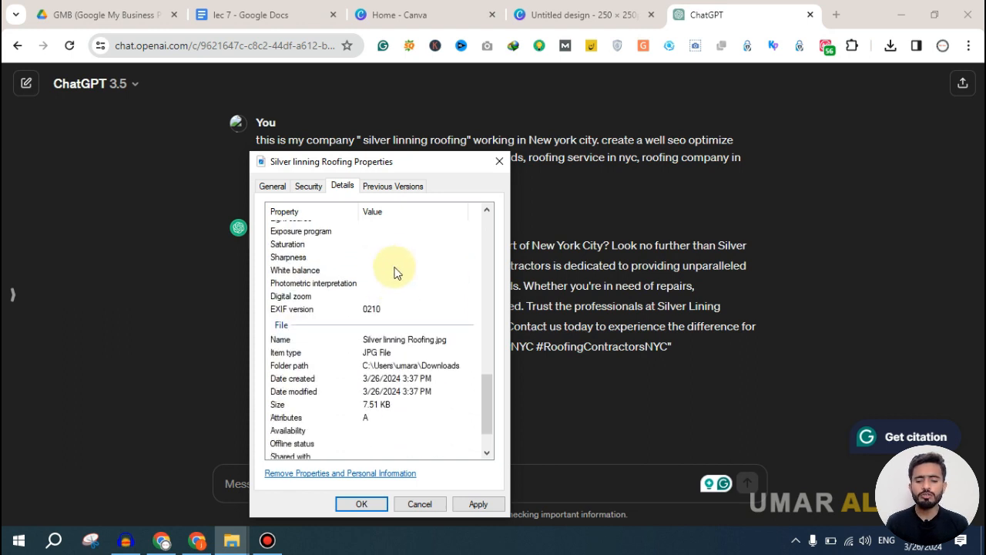
{"action": "scroll", "coordinate": [394, 277], "scroll_direction": "down", "scroll_amount": 2}
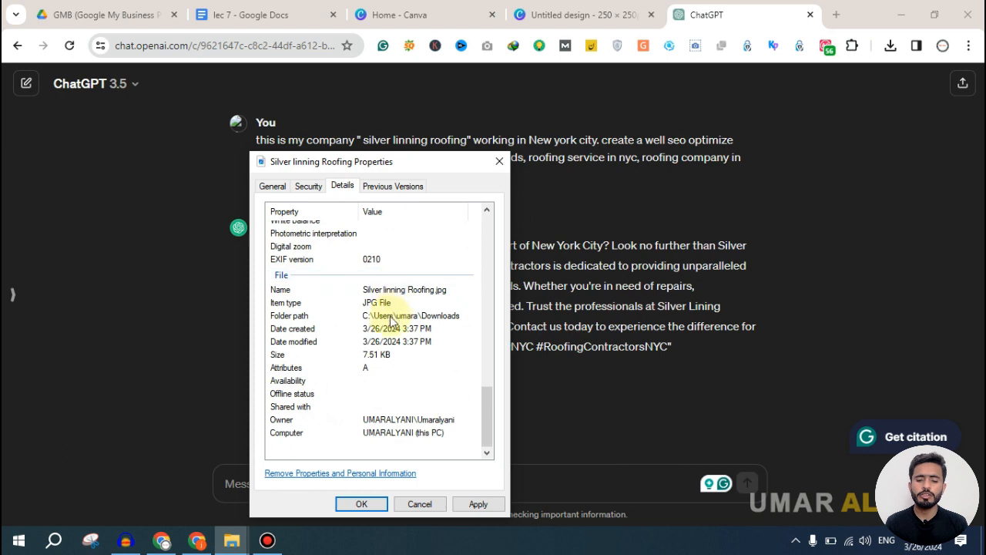
{"action": "left_click", "coordinate": [363, 368]}
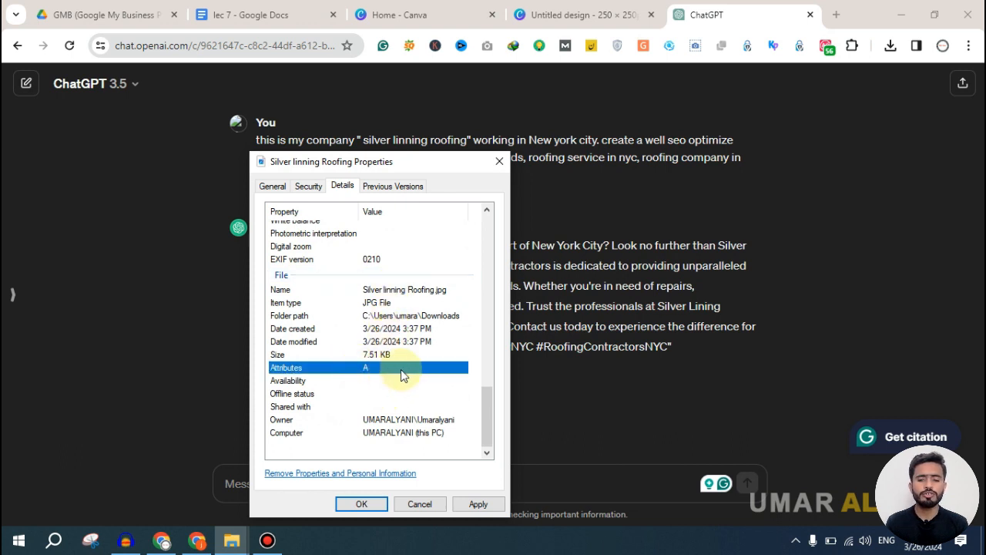
{"action": "left_click", "coordinate": [478, 506]}
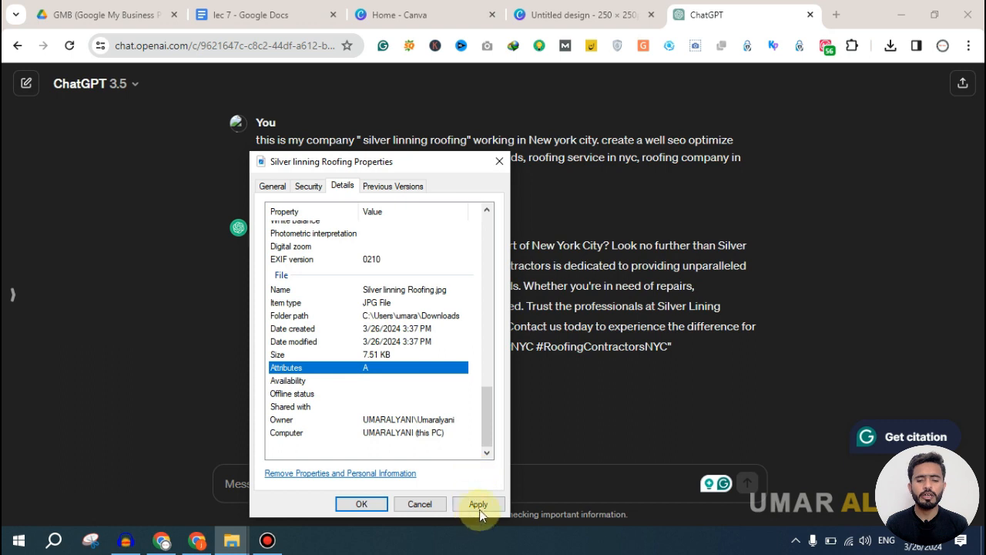
{"action": "left_click", "coordinate": [479, 505]}
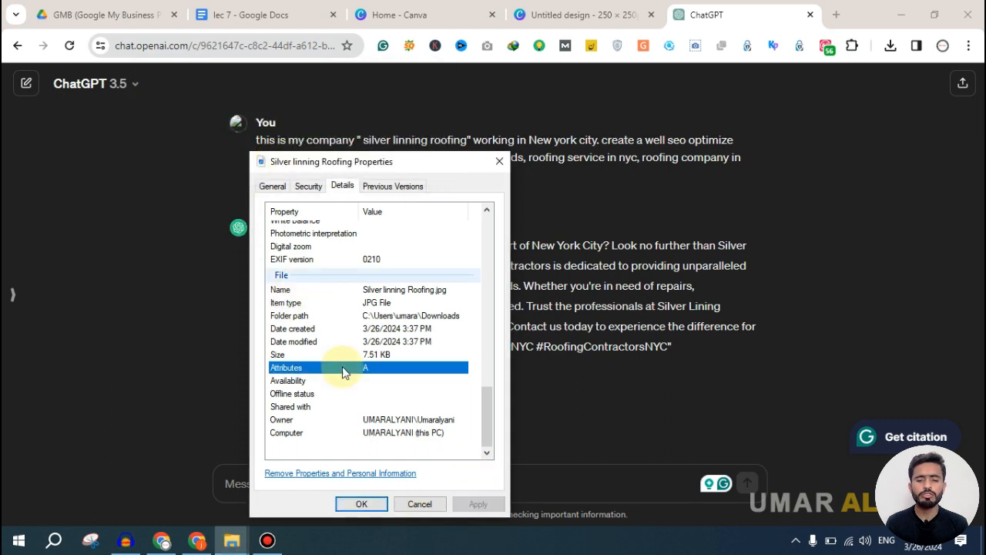
{"action": "left_click", "coordinate": [361, 502]}
- Reopen the Silver linning Roofing image's detailed properties in Downloads to check the saved metadata, and close them
{"action": "left_click", "coordinate": [231, 539]}
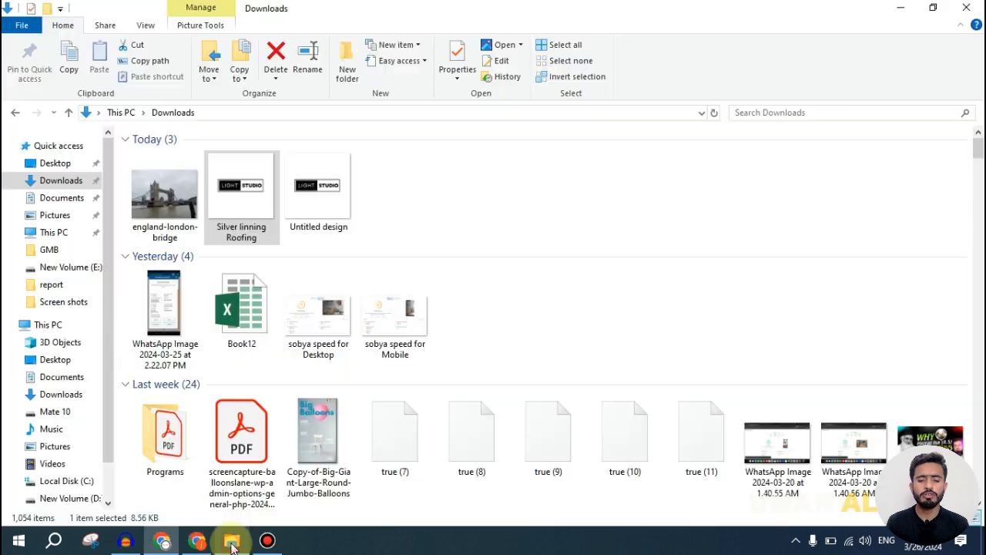
{"action": "left_click", "coordinate": [238, 199]}
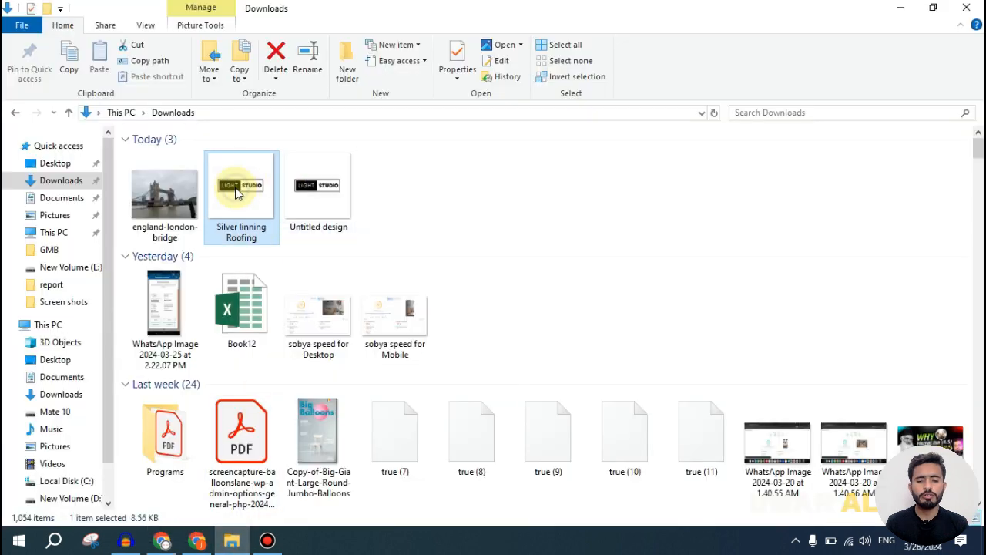
{"action": "right_click", "coordinate": [235, 193]}
{"action": "left_click", "coordinate": [287, 515]}
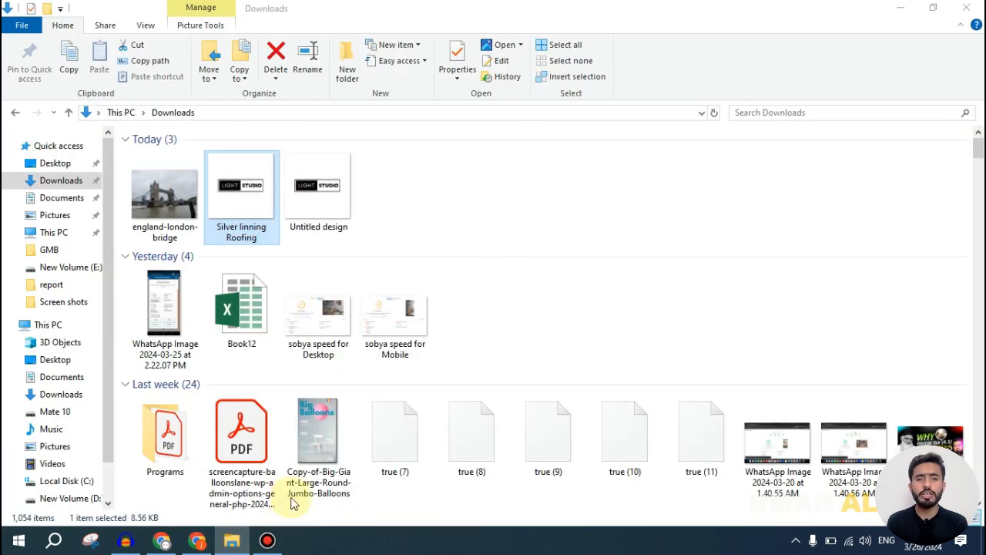
{"action": "left_click", "coordinate": [332, 189]}
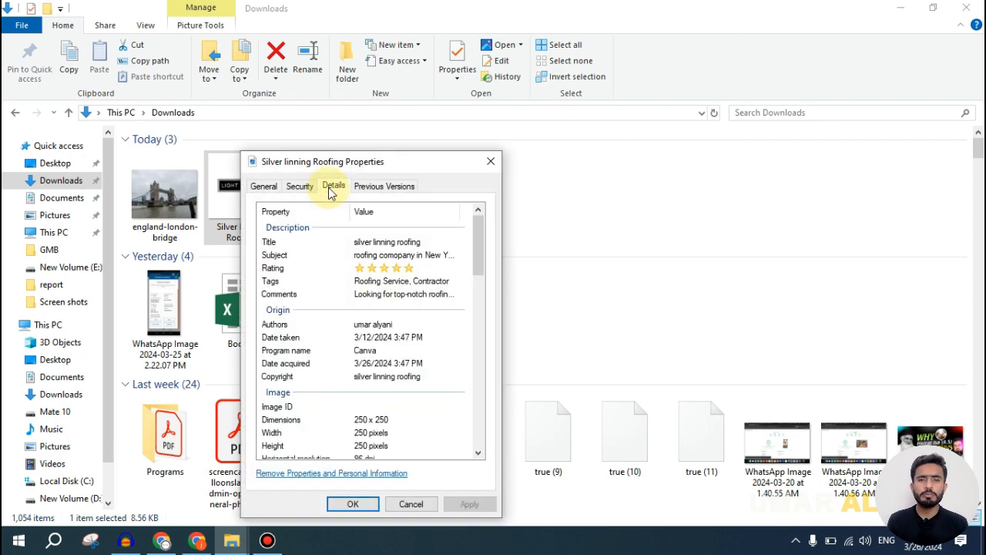
{"action": "left_click", "coordinate": [488, 164]}
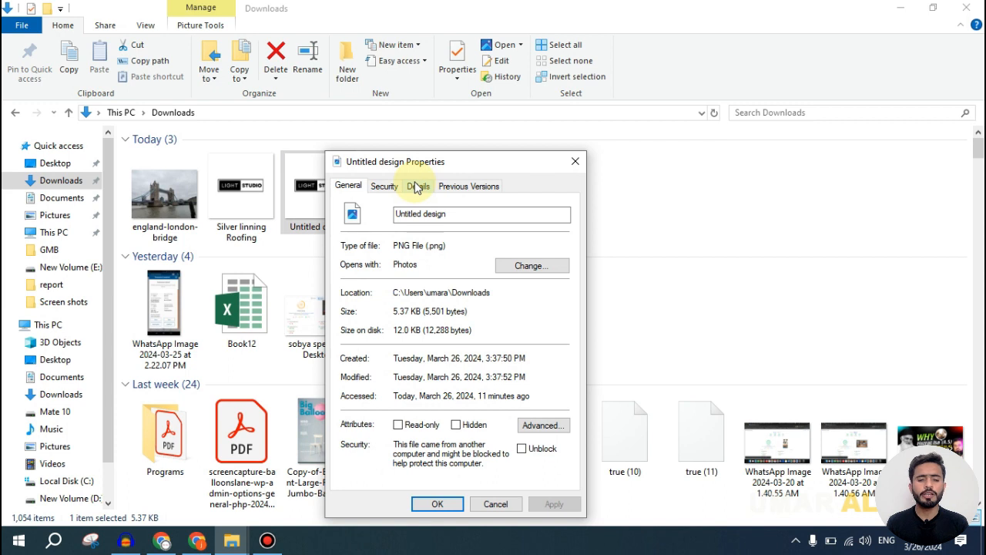
- Examine which detailed properties the Untitled design PNG offers, and close its properties
{"action": "left_click", "coordinate": [417, 188]}
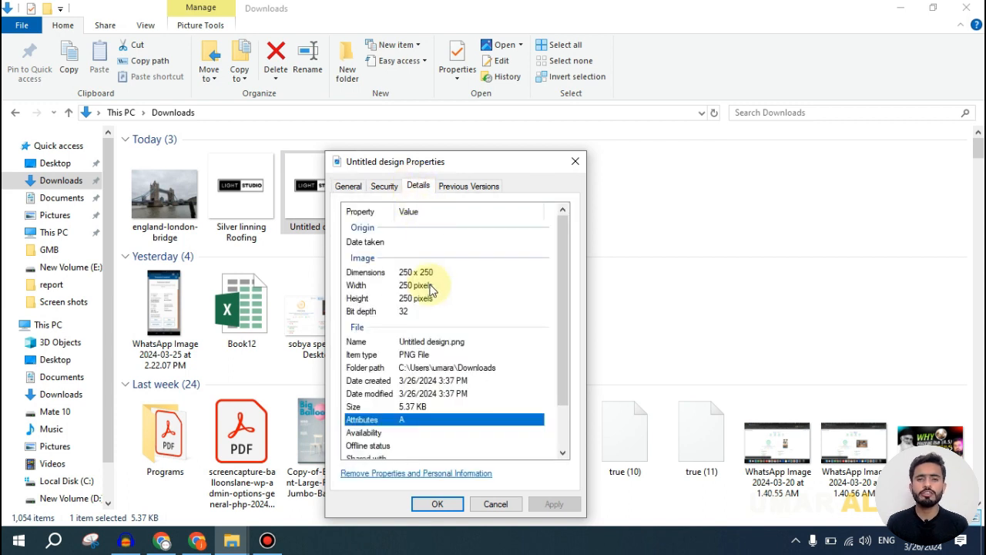
{"action": "scroll", "coordinate": [458, 345], "scroll_direction": "down", "scroll_amount": 2}
{"action": "scroll", "coordinate": [454, 347], "scroll_direction": "up", "scroll_amount": 2}
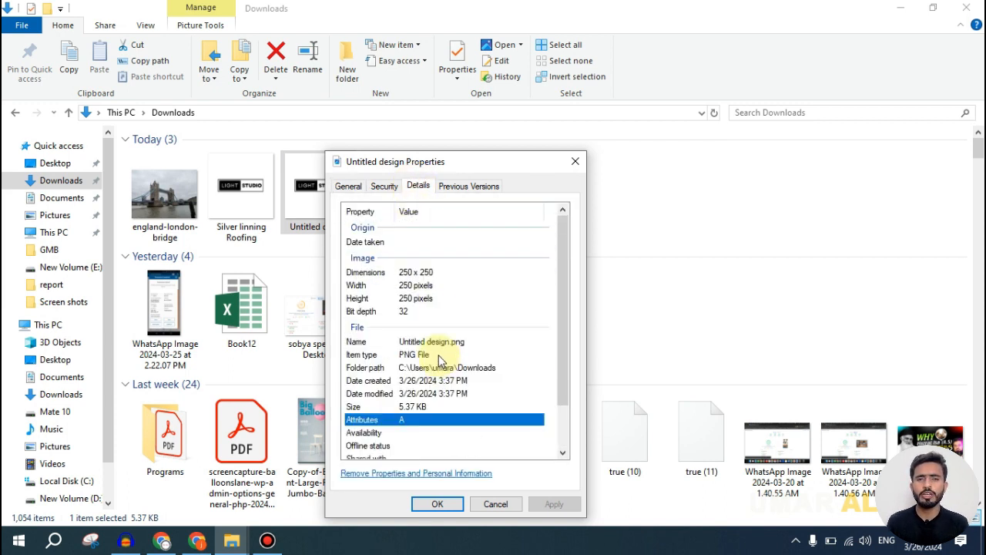
{"action": "left_click", "coordinate": [575, 160]}
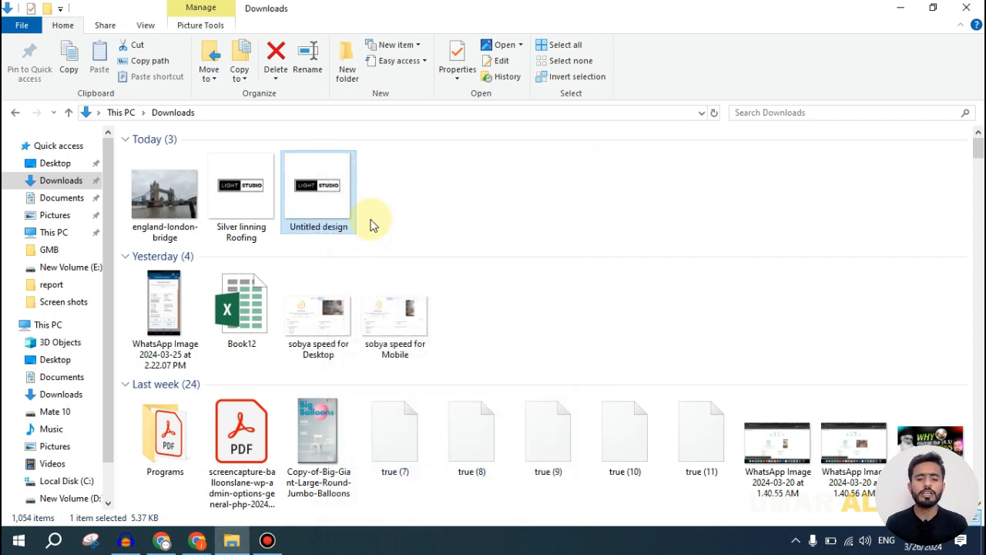
- Switch to the lec 7 Google Doc and highlight the "Image Details:" and "Image geo Taging:" headings below the video guidelines
{"action": "key", "text": "alt+Tab"}
{"action": "left_click", "coordinate": [256, 11]}
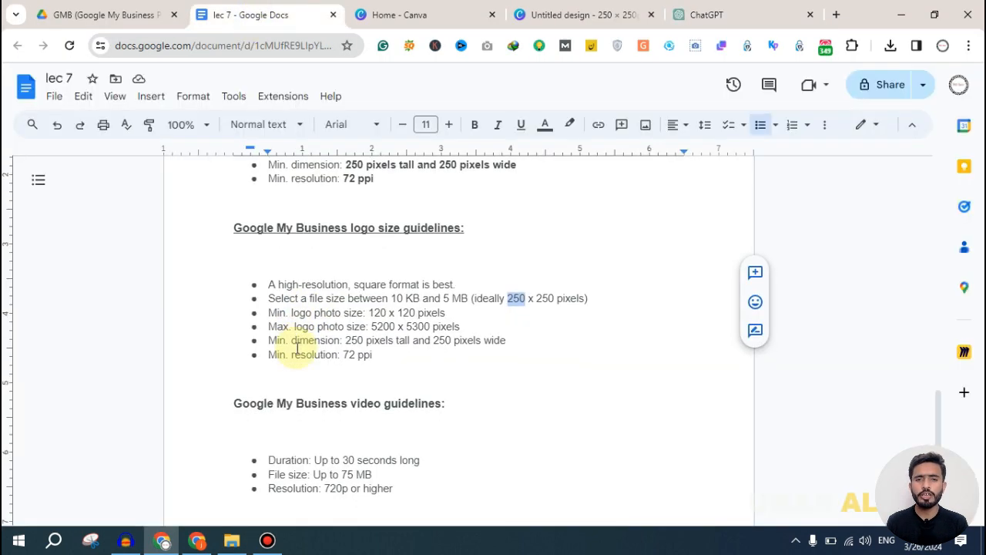
{"action": "scroll", "coordinate": [298, 349], "scroll_direction": "down", "scroll_amount": 3}
{"action": "left_click_drag", "start_coordinate": [313, 326], "coordinate": [216, 322]}
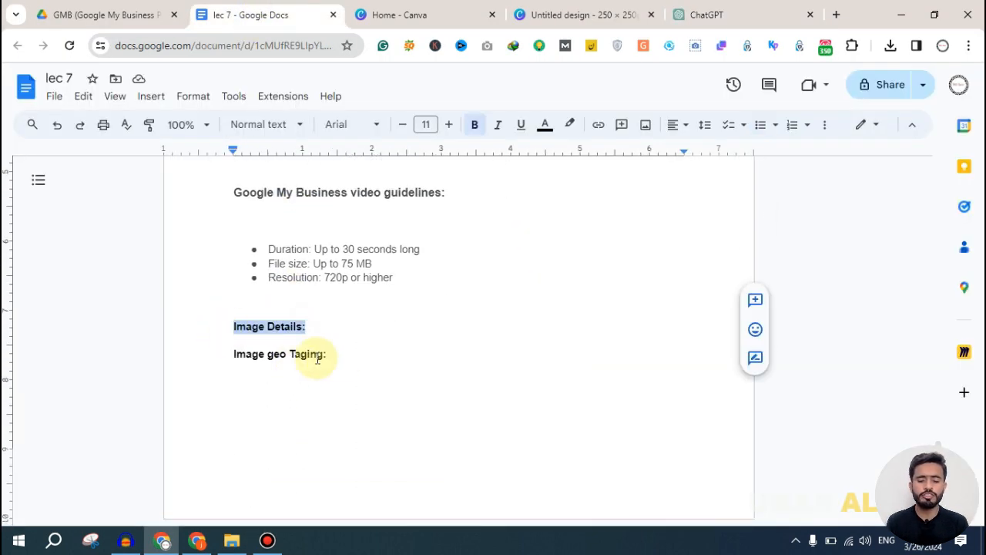
{"action": "left_click_drag", "start_coordinate": [346, 357], "coordinate": [225, 348]}
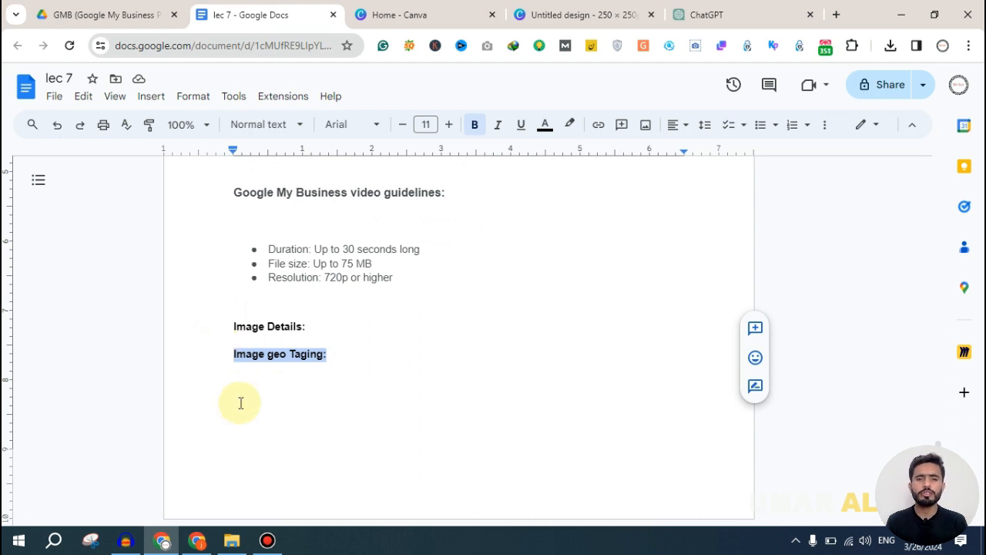
- Return to the Downloads folder and view the detailed properties of the england-london-bridge image
{"action": "left_click", "coordinate": [231, 539]}
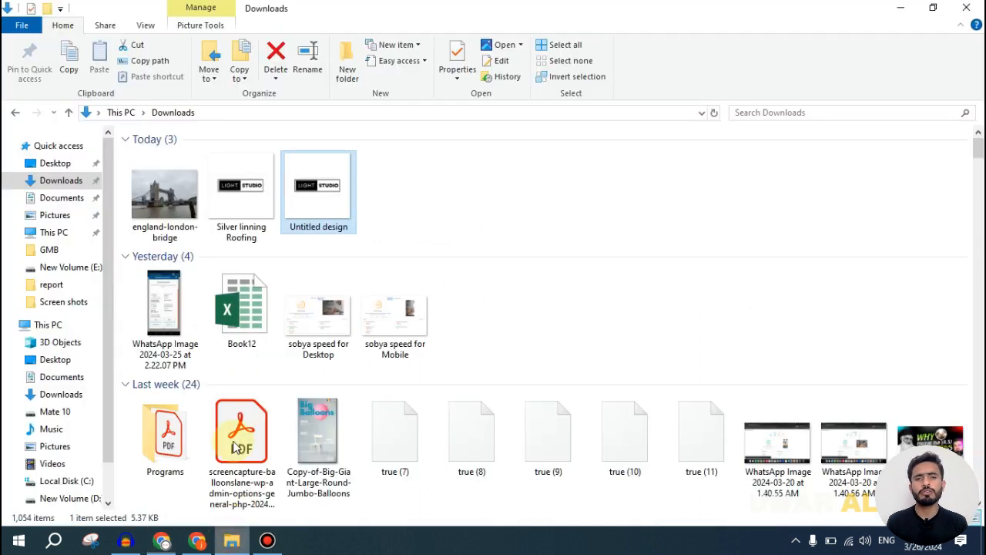
{"action": "left_click", "coordinate": [152, 204]}
{"action": "right_click", "coordinate": [157, 209]}
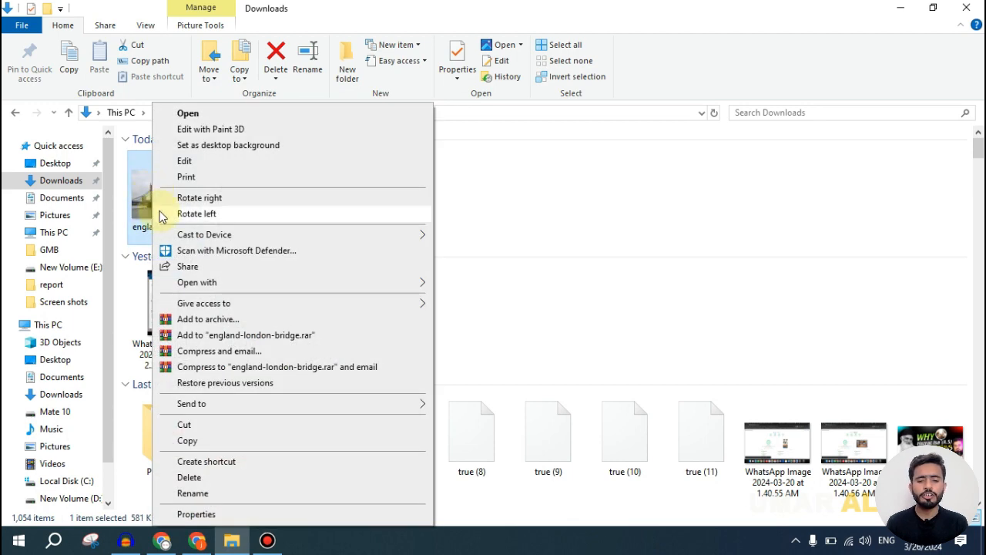
{"action": "left_click", "coordinate": [196, 513]}
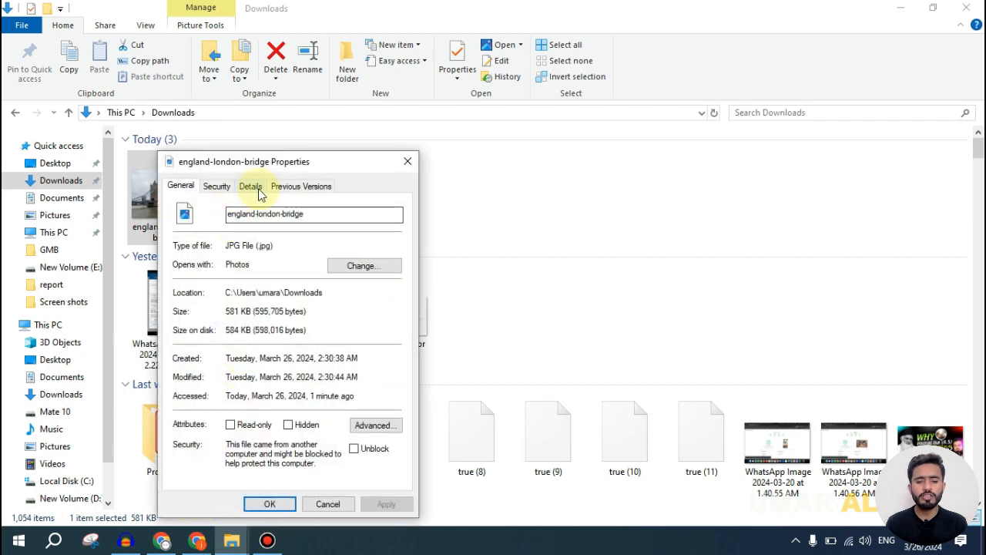
{"action": "left_click", "coordinate": [251, 187]}
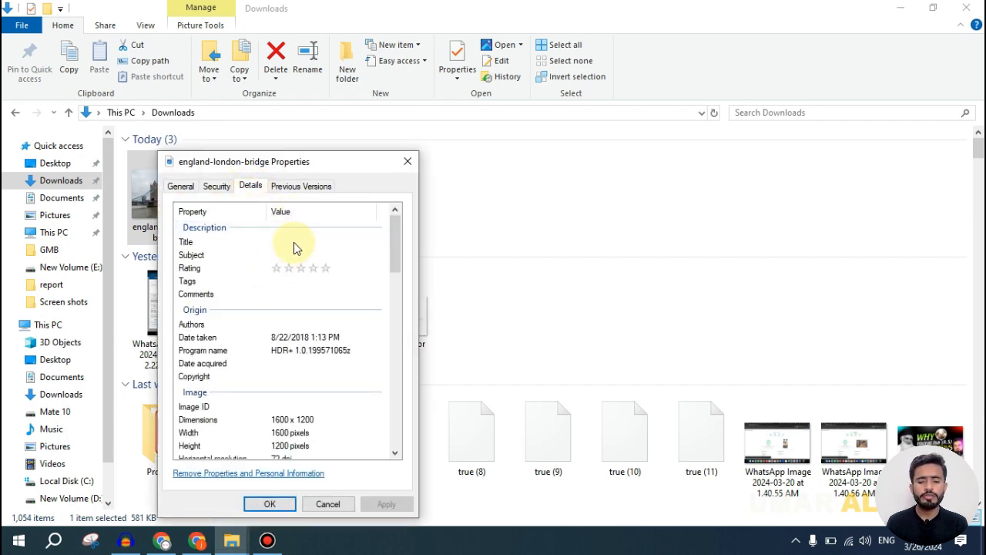
- Examine the GPS latitude, longitude and altitude in the england-london-bridge image's details, and close its properties
{"action": "scroll", "coordinate": [277, 301], "scroll_direction": "down", "scroll_amount": 6}
{"action": "scroll", "coordinate": [279, 360], "scroll_direction": "down", "scroll_amount": 8}
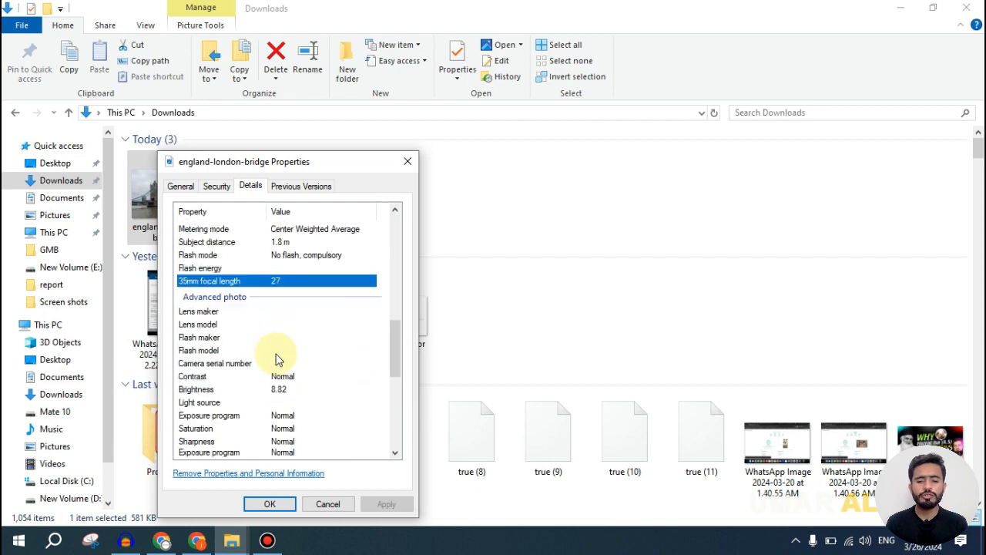
{"action": "scroll", "coordinate": [277, 360], "scroll_direction": "down", "scroll_amount": 1}
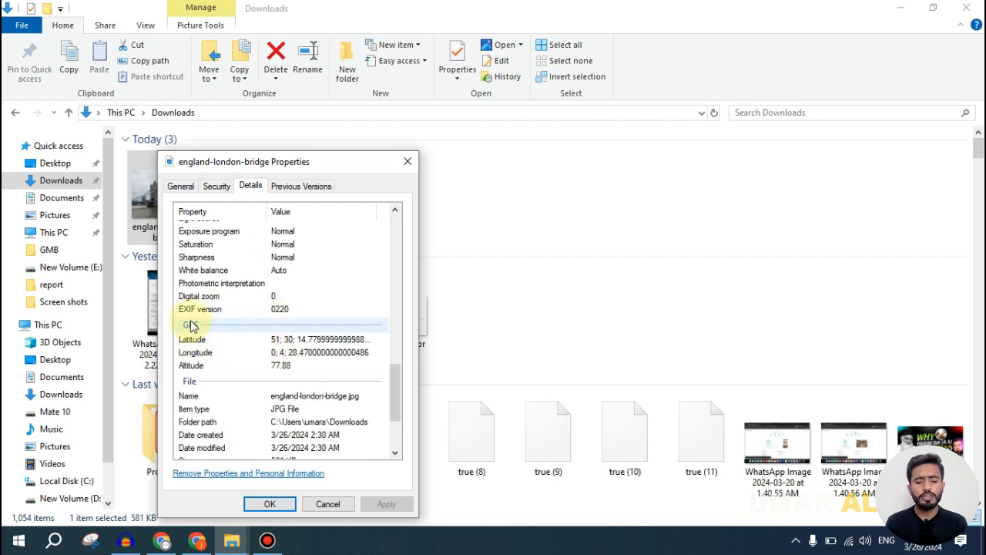
{"action": "left_click", "coordinate": [293, 341]}
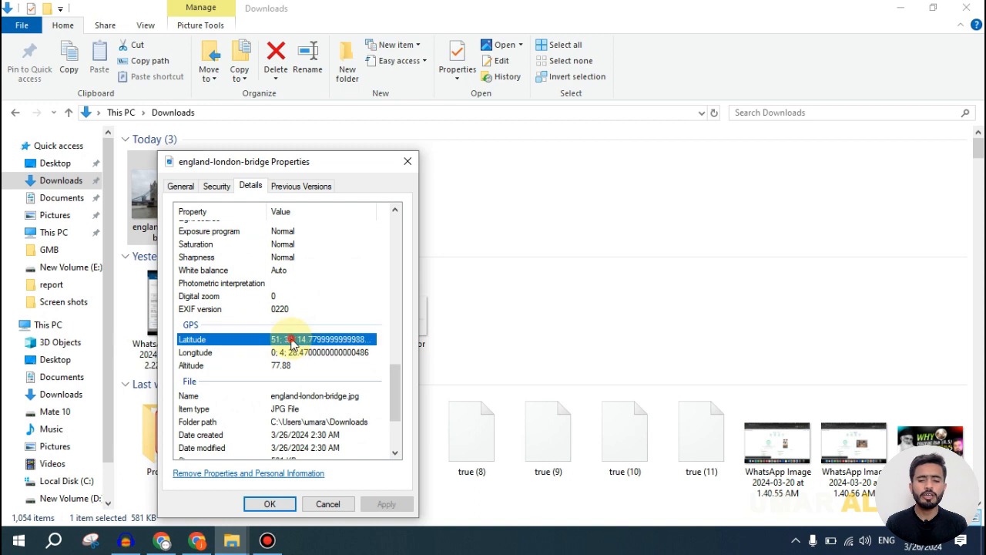
{"action": "left_click", "coordinate": [280, 354]}
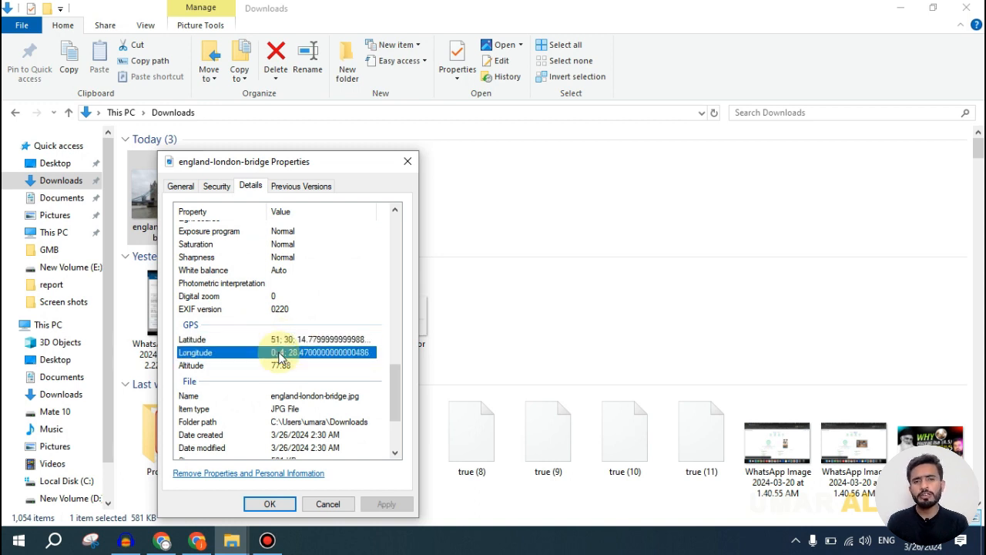
{"action": "left_click", "coordinate": [282, 373]}
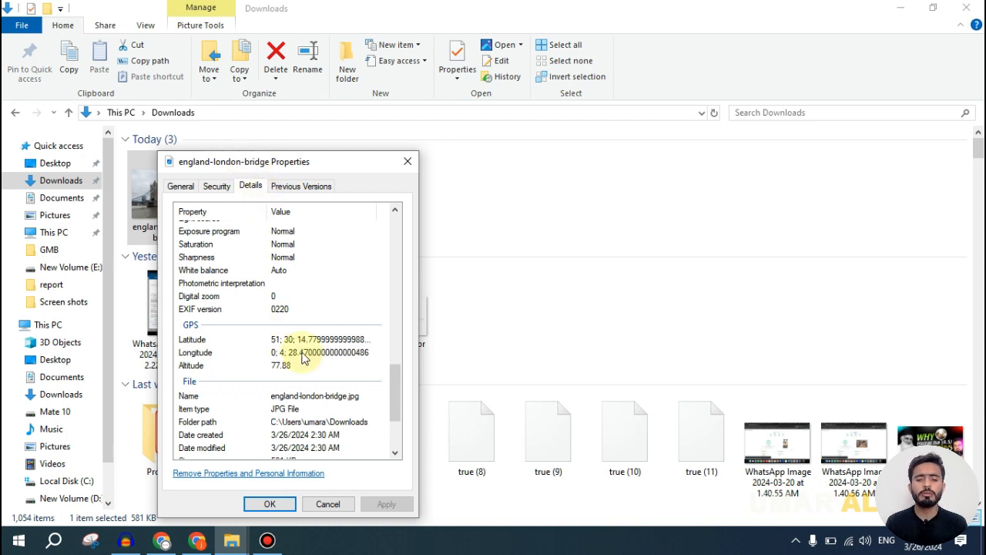
{"action": "scroll", "coordinate": [289, 364], "scroll_direction": "up", "scroll_amount": 4}
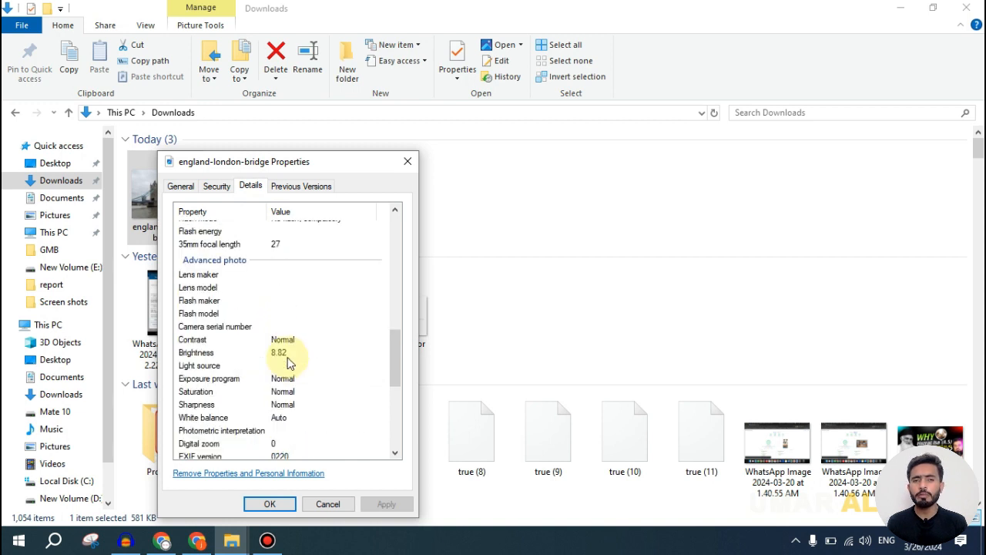
{"action": "left_click", "coordinate": [408, 161]}
{"action": "mouse_move", "coordinate": [239, 202]}
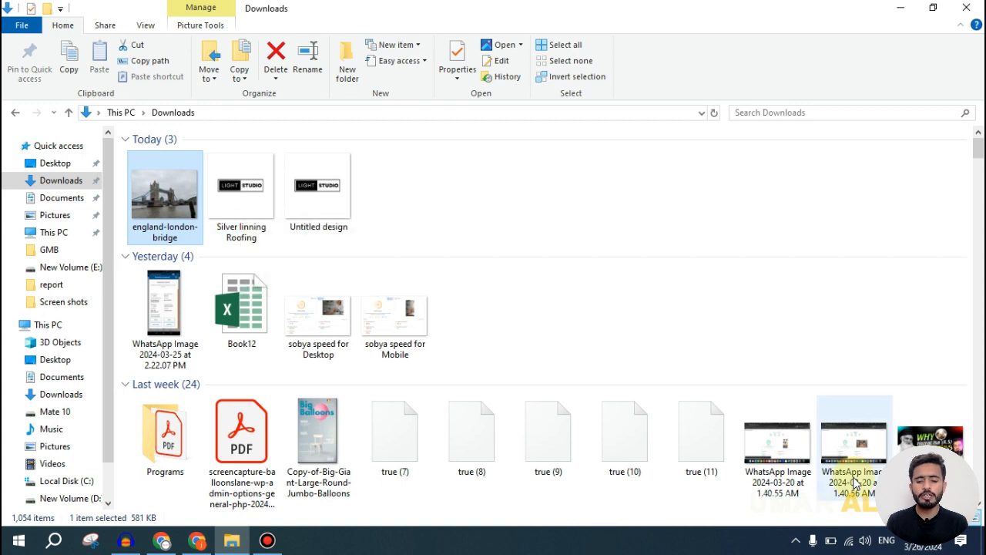
{"action": "mouse_move", "coordinate": [853, 483]}
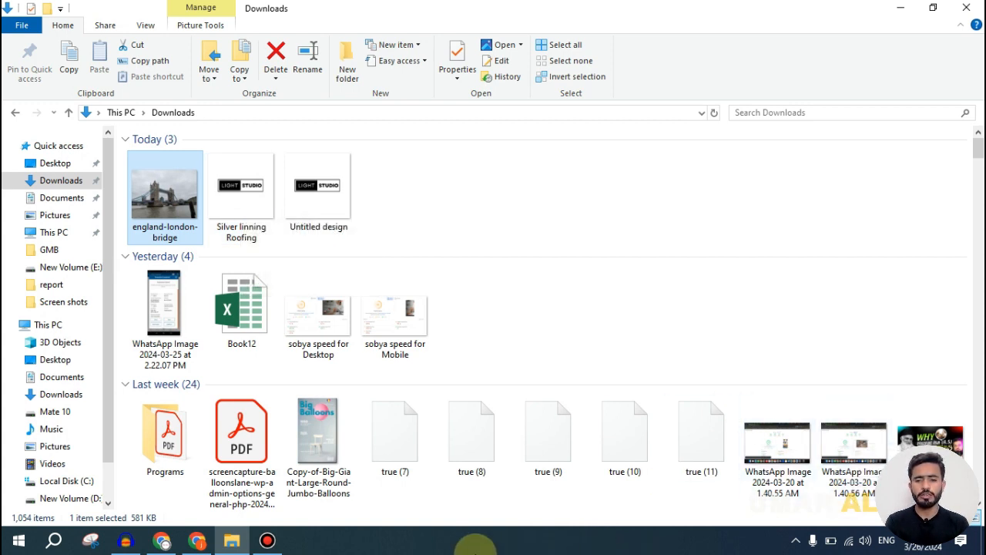
- Switch to Chrome, load geoimgr.com in a new tab and start its photo geotagging tool
{"action": "left_click", "coordinate": [163, 541]}
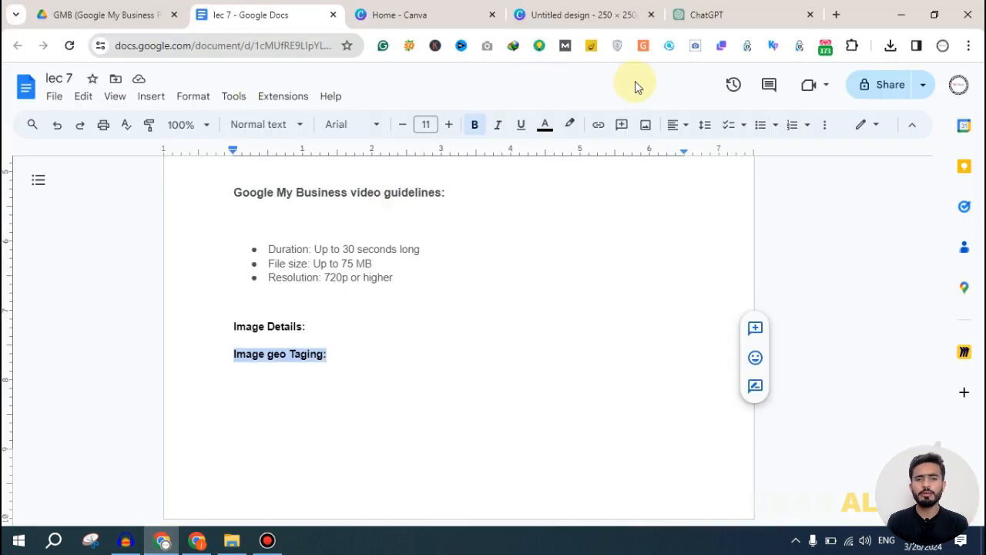
{"action": "left_click", "coordinate": [837, 15]}
{"action": "type", "text": "geoimgr.com"}
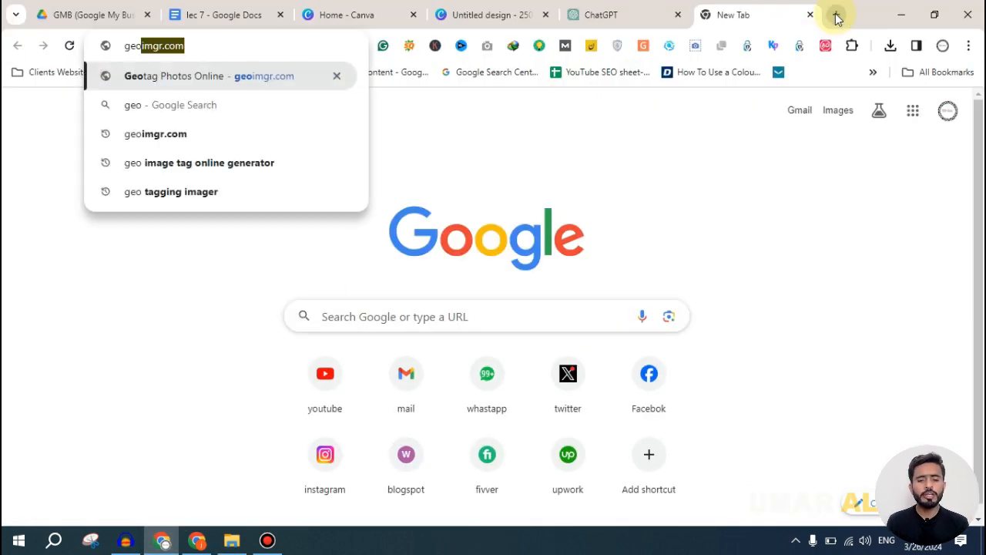
{"action": "key", "text": "Right"}
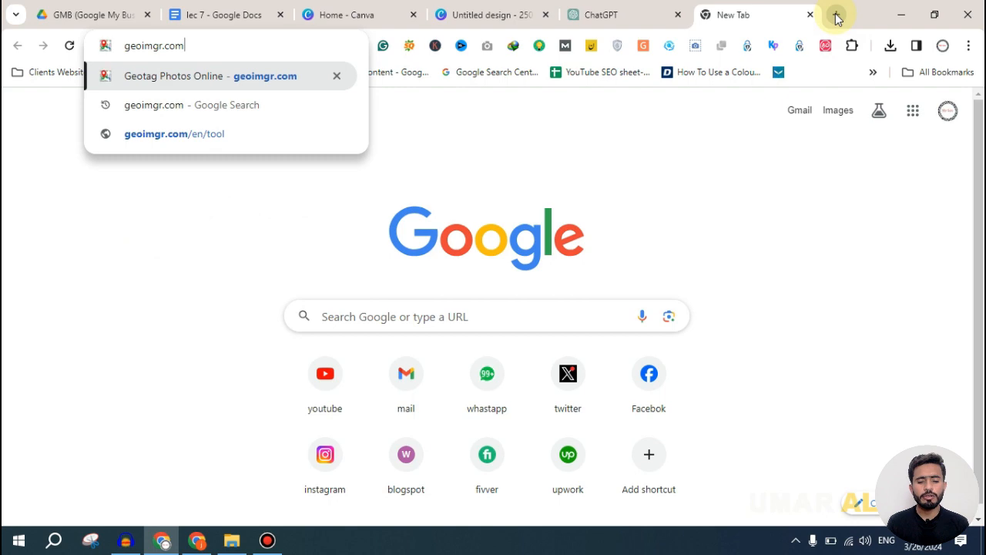
{"action": "key", "text": "Return"}
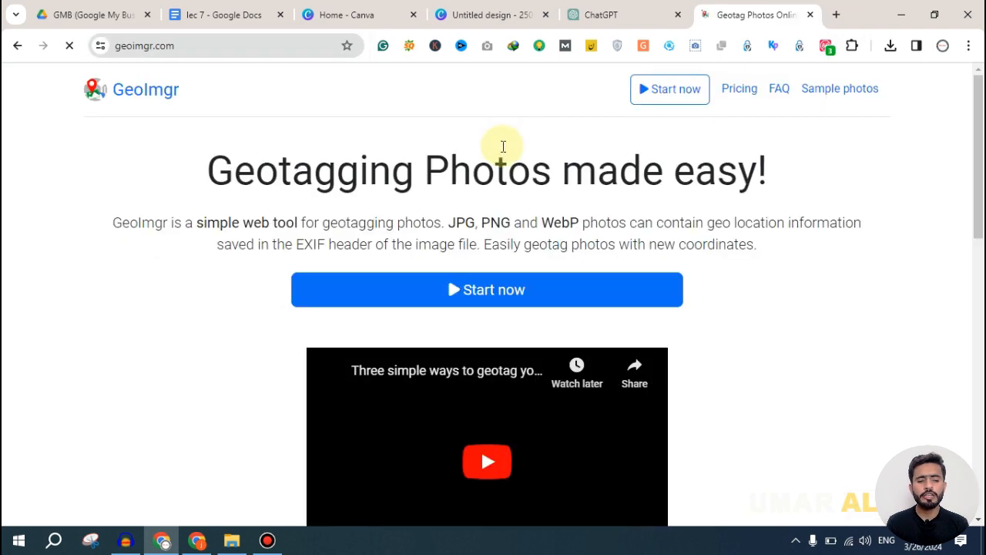
{"action": "scroll", "coordinate": [470, 249], "scroll_direction": "down", "scroll_amount": 2}
{"action": "left_click", "coordinate": [472, 151]}
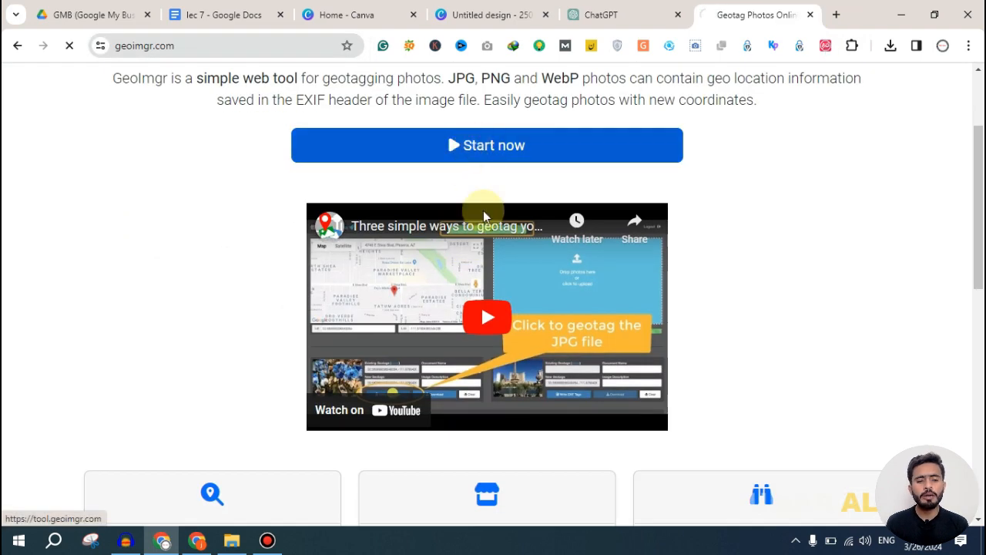
{"action": "scroll", "coordinate": [473, 209], "scroll_direction": "down", "scroll_amount": 5}
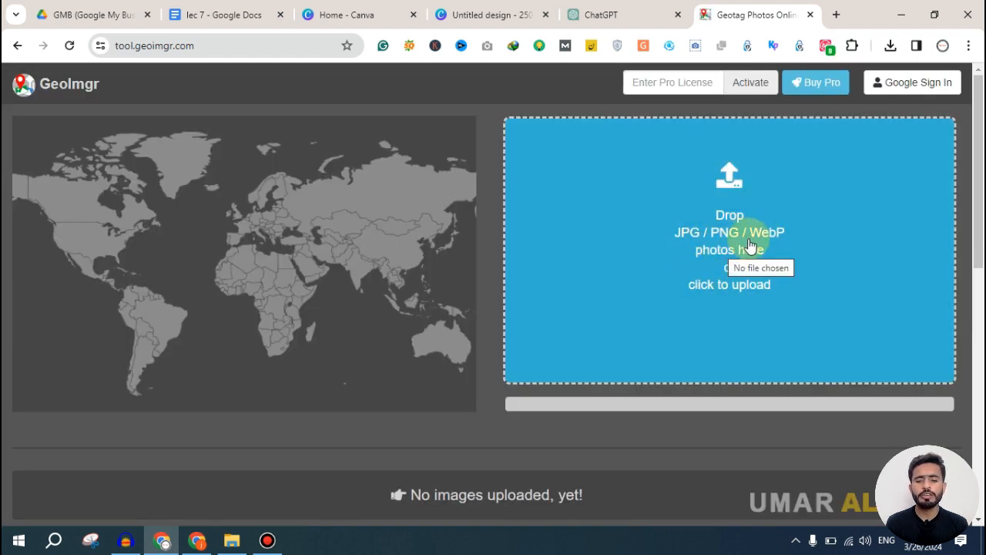
- Upload the Silver linning Roofing image from Downloads to the geotagging tool
{"action": "left_click", "coordinate": [728, 243]}
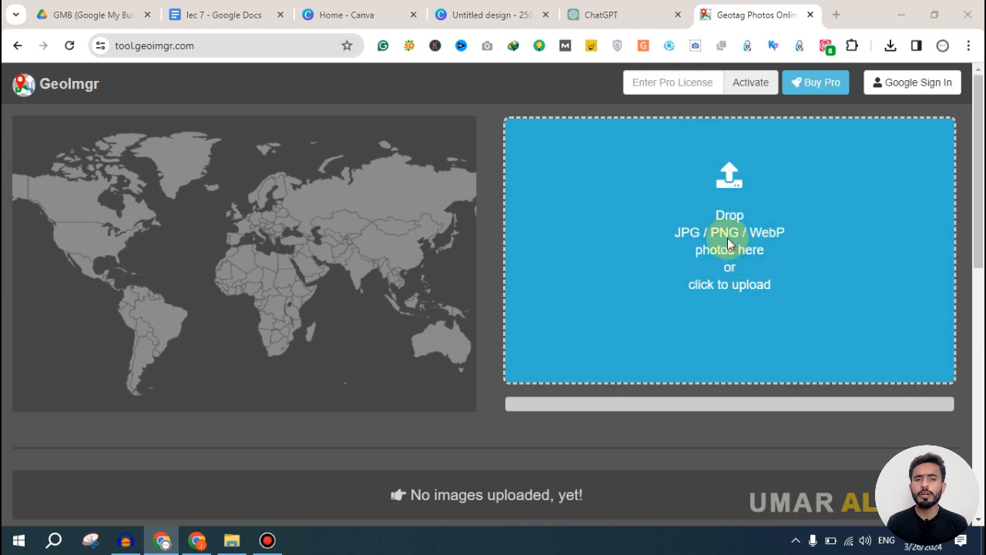
{"action": "left_click", "coordinate": [162, 136]}
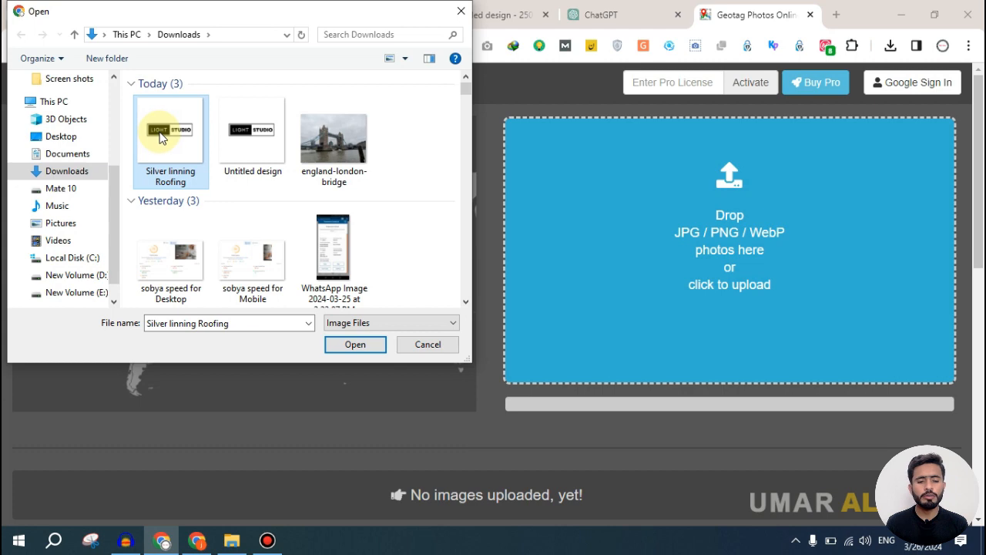
{"action": "left_click", "coordinate": [355, 344]}
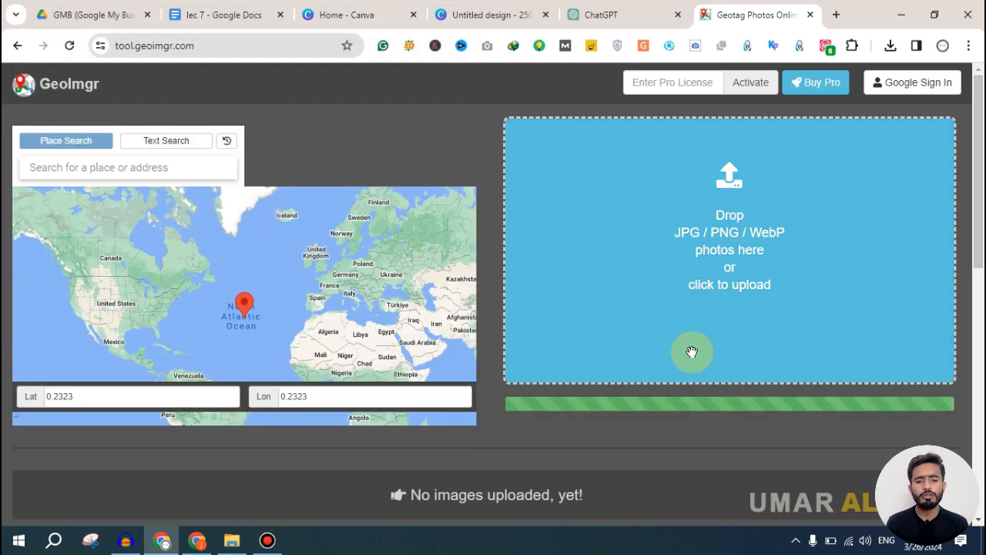
- Examine the uploaded image's existing geotags, new geotags, description and keywords fields
{"action": "scroll", "coordinate": [313, 402], "scroll_direction": "down", "scroll_amount": 5}
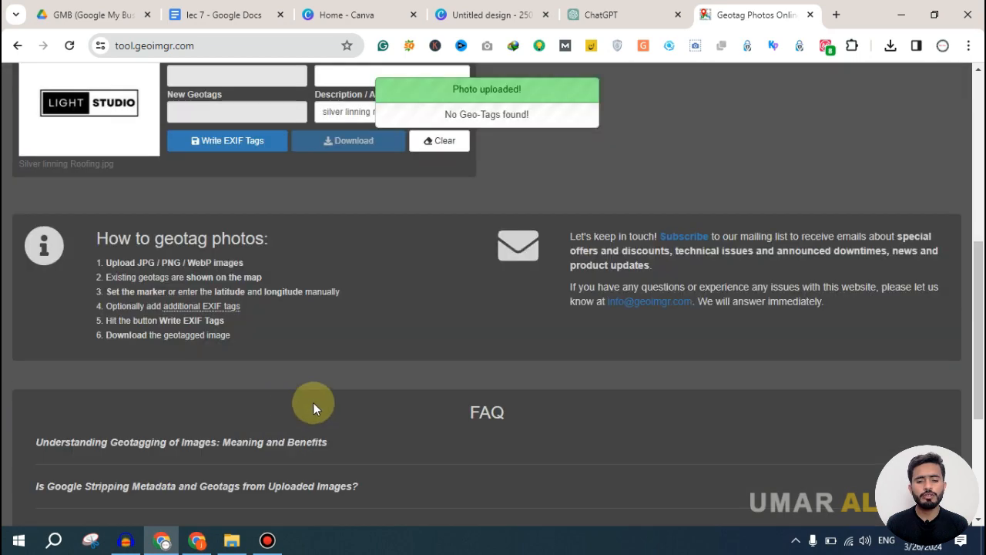
{"action": "scroll", "coordinate": [281, 341], "scroll_direction": "up", "scroll_amount": 2}
{"action": "scroll", "coordinate": [476, 143], "scroll_direction": "up", "scroll_amount": 4}
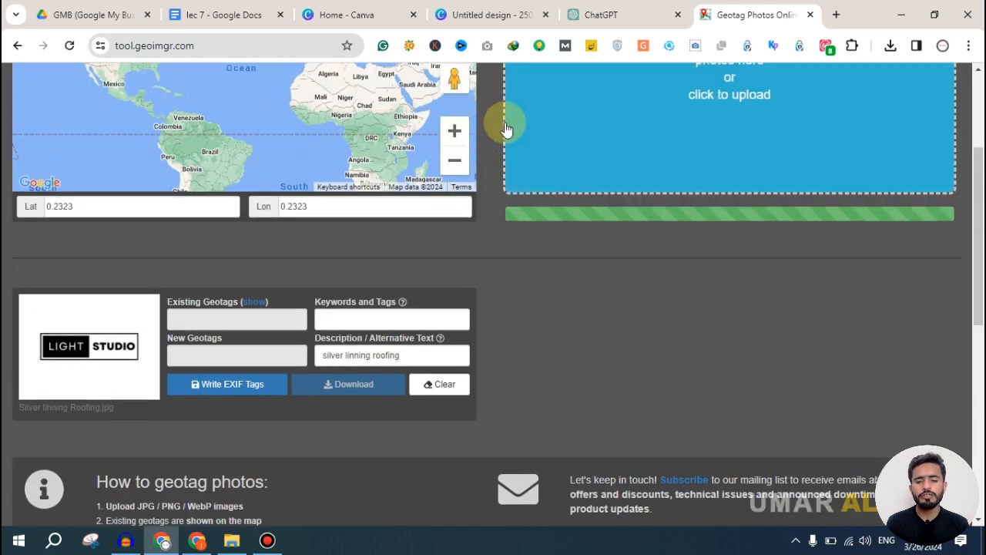
{"action": "scroll", "coordinate": [533, 180], "scroll_direction": "down", "scroll_amount": 3}
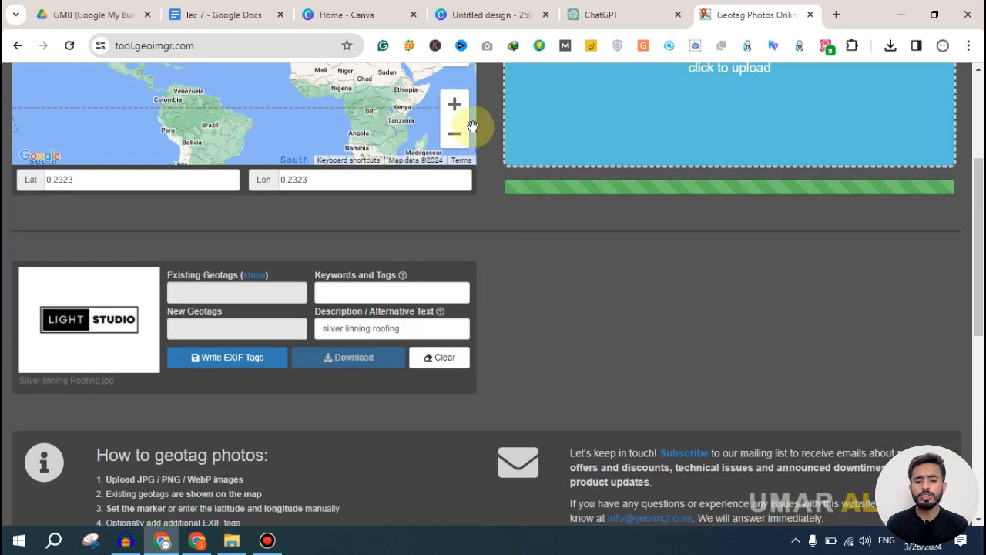
{"action": "left_click", "coordinate": [190, 289]}
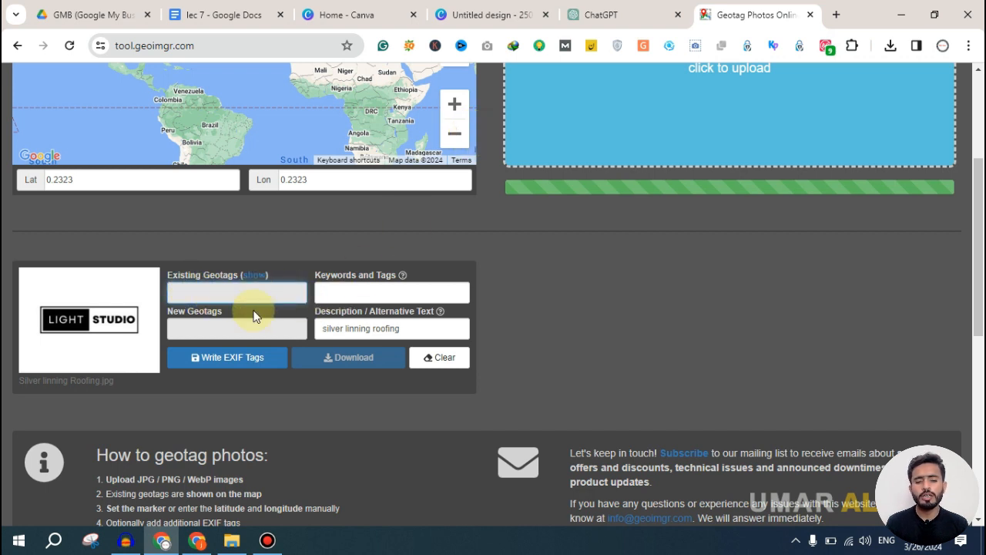
{"action": "left_click", "coordinate": [191, 326]}
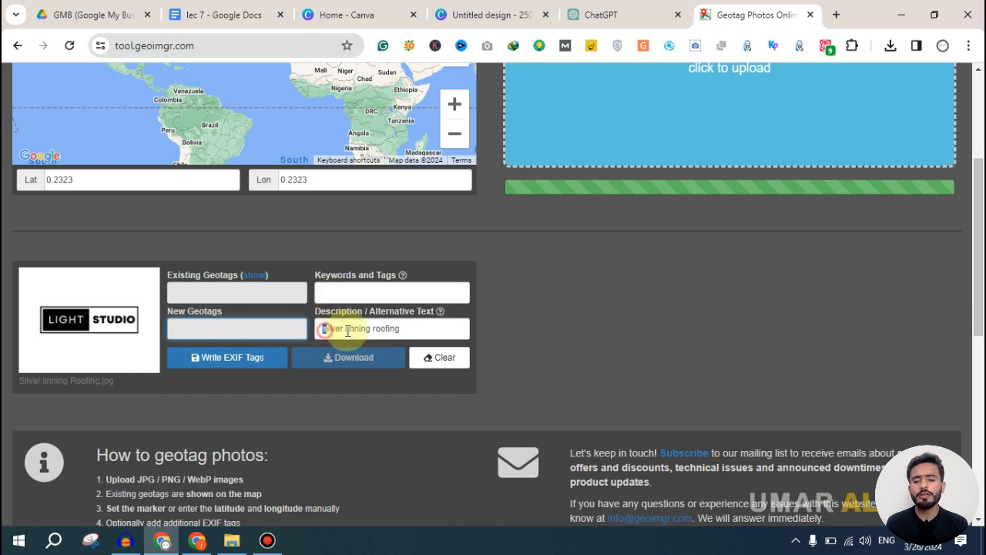
{"action": "triple_click", "coordinate": [418, 331]}
{"action": "left_click", "coordinate": [356, 291]}
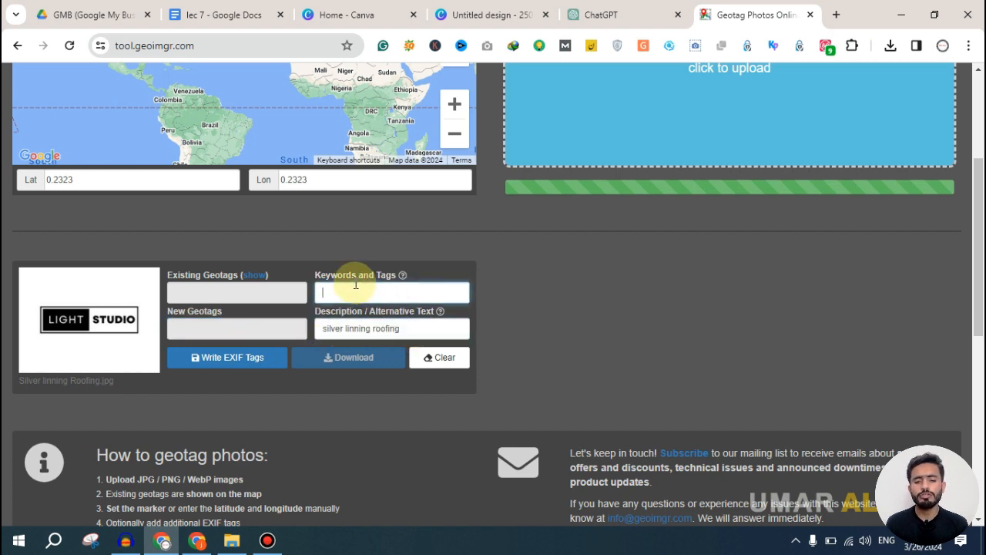
- Check the latitude and longitude fields below the map by highlighting their values
{"action": "scroll", "coordinate": [123, 255], "scroll_direction": "up", "scroll_amount": 1}
{"action": "left_click", "coordinate": [108, 249]}
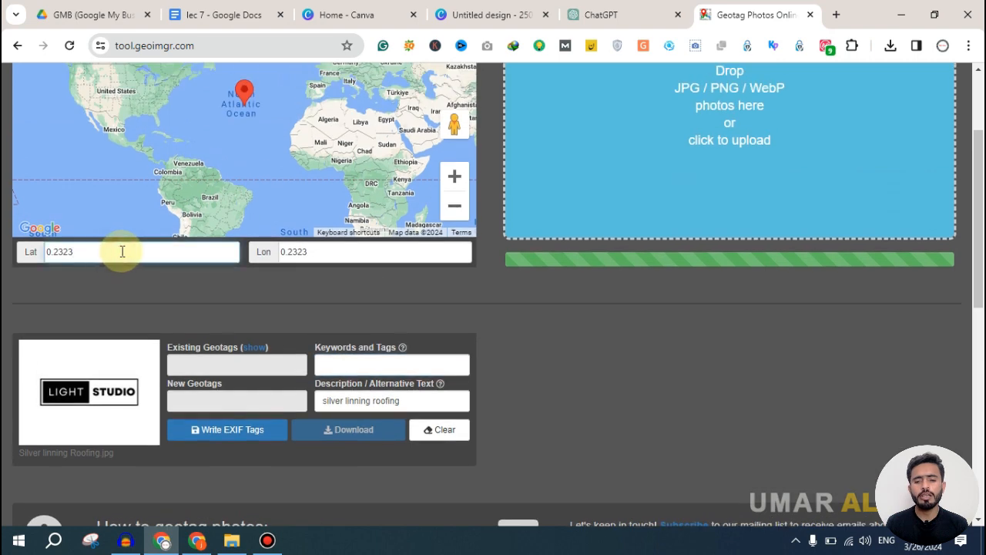
{"action": "left_click_drag", "start_coordinate": [68, 250], "coordinate": [48, 254]}
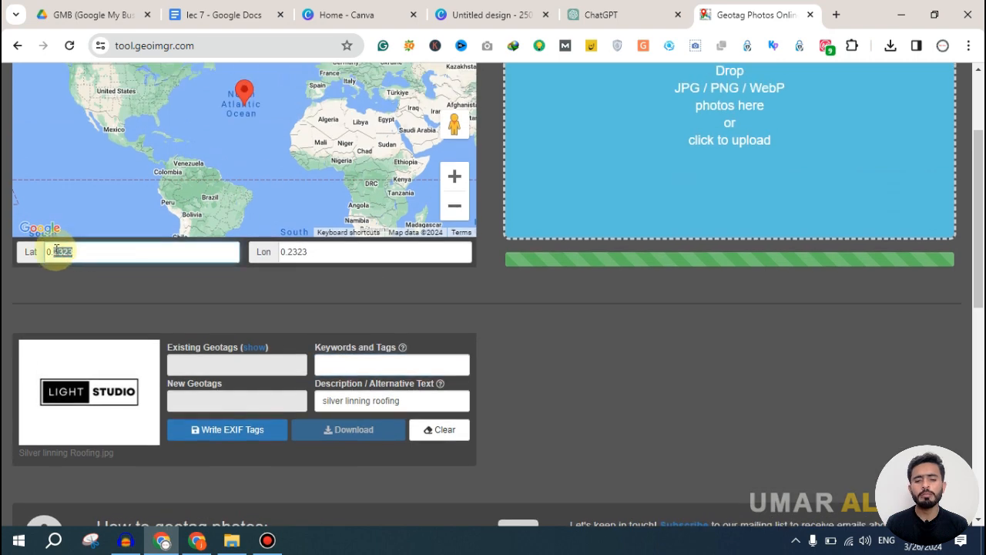
{"action": "left_click", "coordinate": [393, 248]}
{"action": "left_click_drag", "start_coordinate": [339, 245], "coordinate": [279, 250]}
- Try to find New York, NY, USA on the map with the place search
{"action": "scroll", "coordinate": [373, 285], "scroll_direction": "up", "scroll_amount": 2}
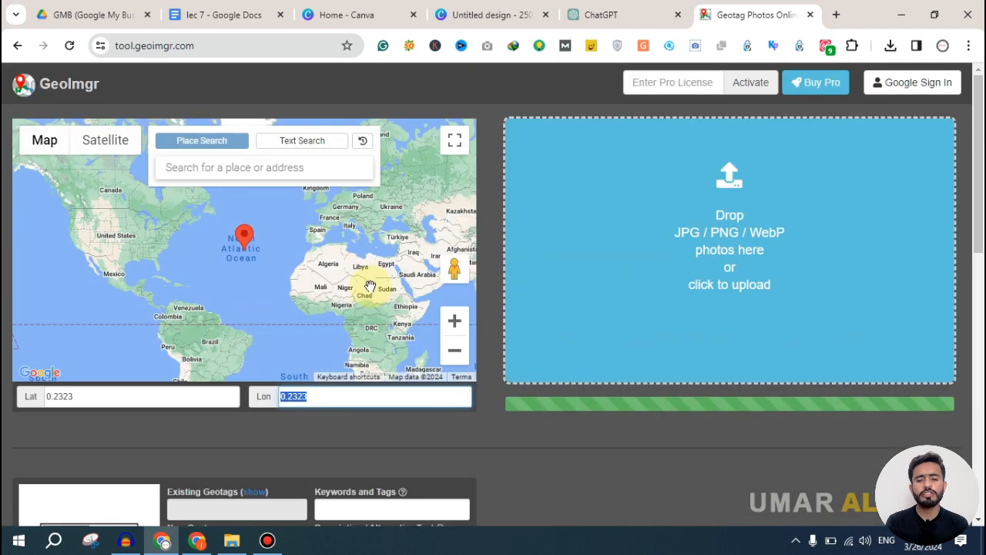
{"action": "left_click", "coordinate": [260, 168]}
{"action": "type", "text": "new"}
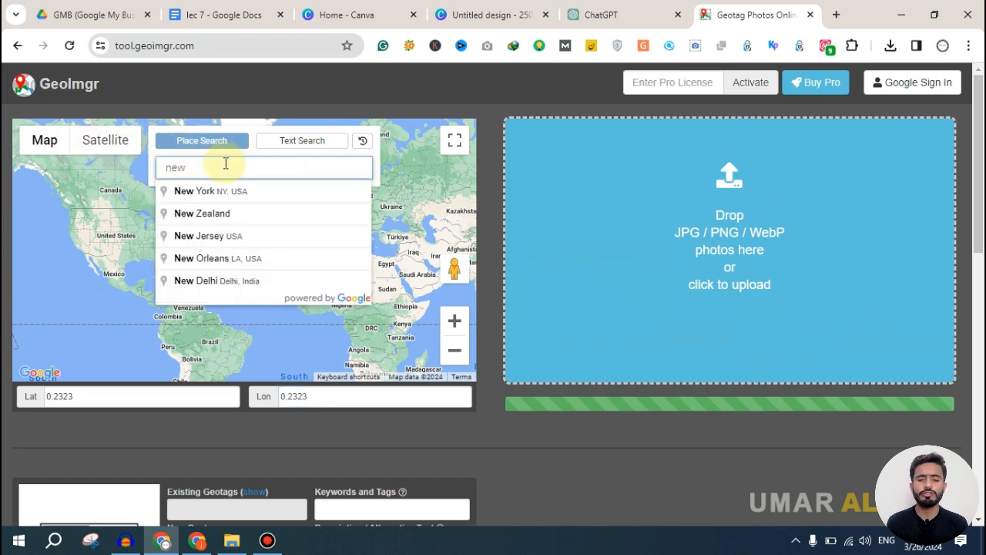
{"action": "left_click", "coordinate": [181, 190]}
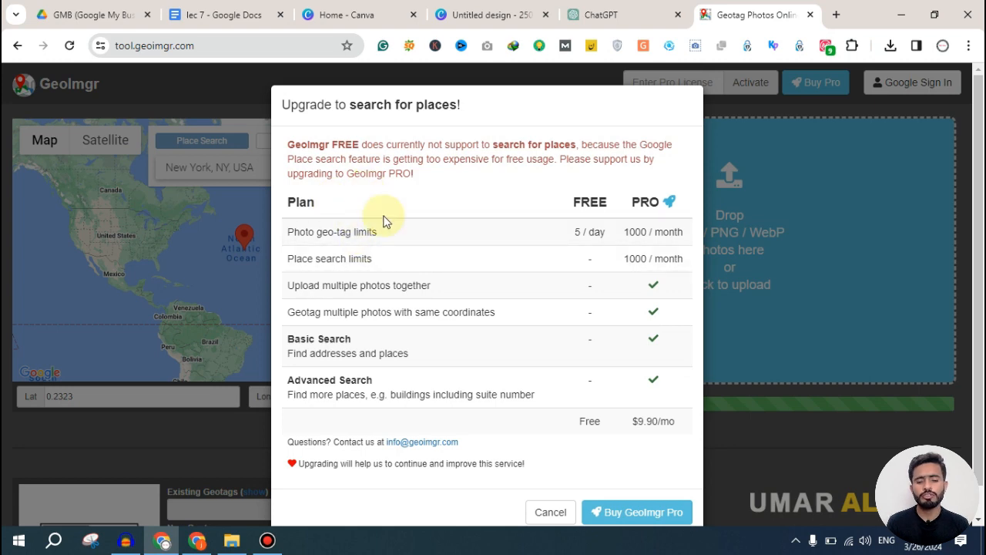
- Review the Free and Pro plan comparison, highlight the Pro price, and dismiss the upgrade offer
{"action": "scroll", "coordinate": [368, 260], "scroll_direction": "down", "scroll_amount": 1}
{"action": "scroll", "coordinate": [402, 229], "scroll_direction": "up", "scroll_amount": 1}
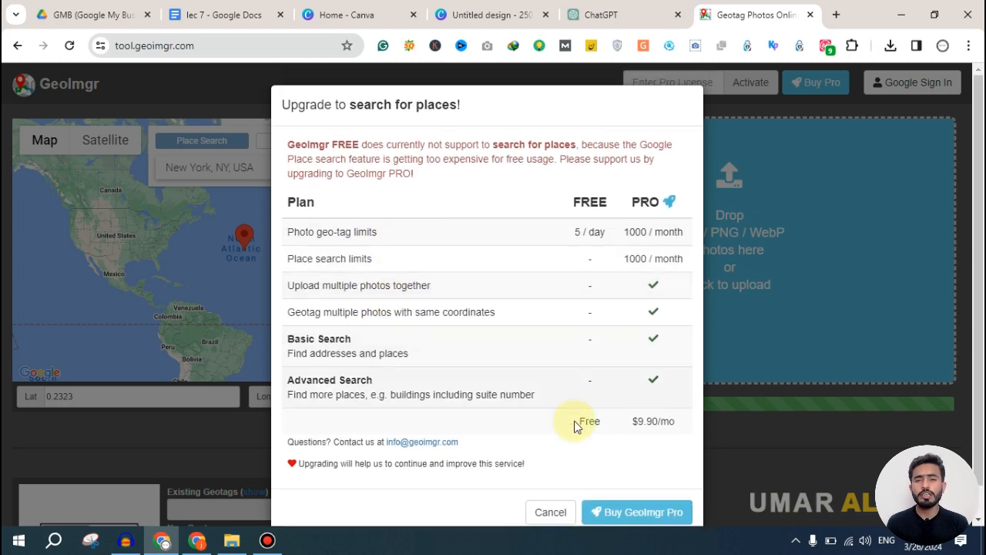
{"action": "double_click", "coordinate": [637, 420]}
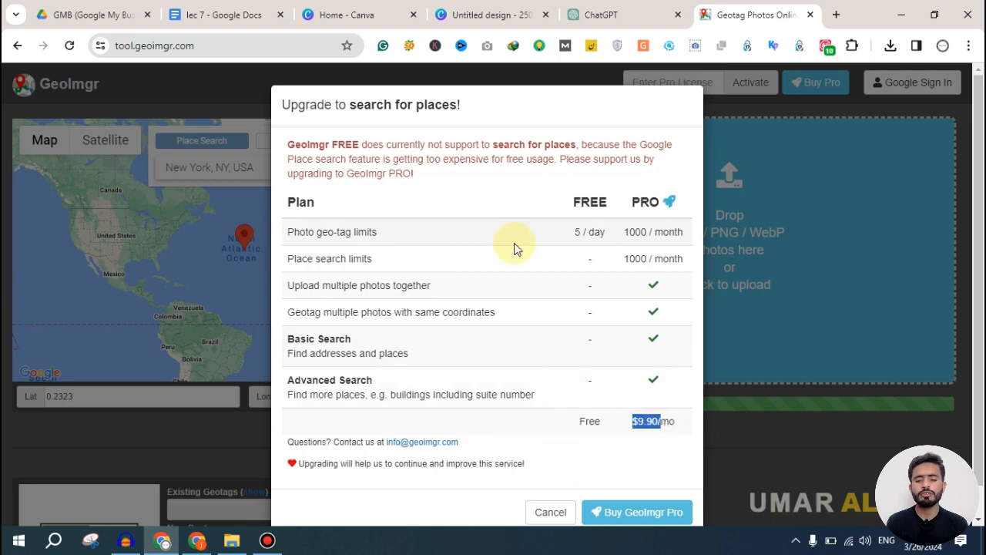
{"action": "scroll", "coordinate": [547, 339], "scroll_direction": "down", "scroll_amount": 1}
{"action": "left_click", "coordinate": [550, 512]}
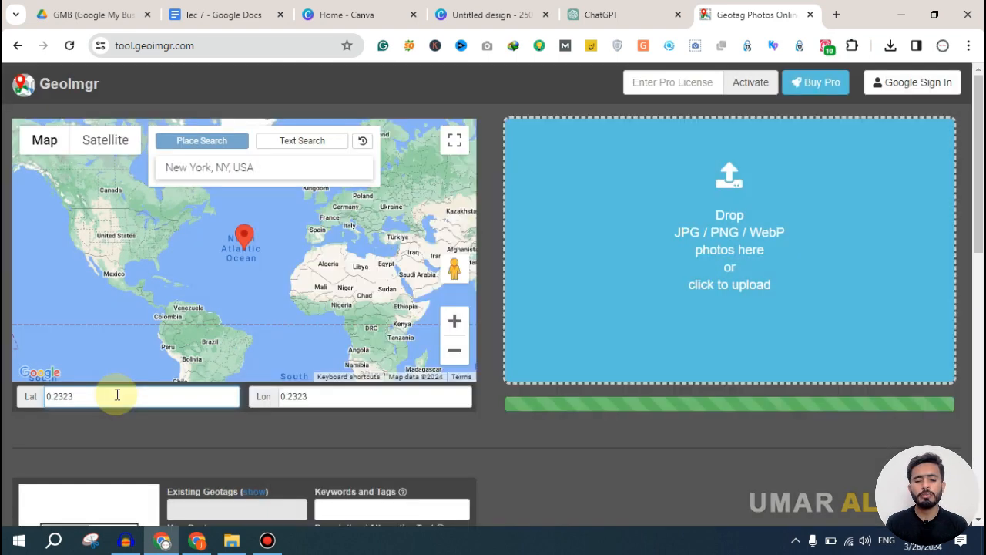
- Highlight the map's latitude and longitude, and look up the business location in the Google business profile's Business information
{"action": "left_click_drag", "start_coordinate": [117, 394], "coordinate": [31, 396]}
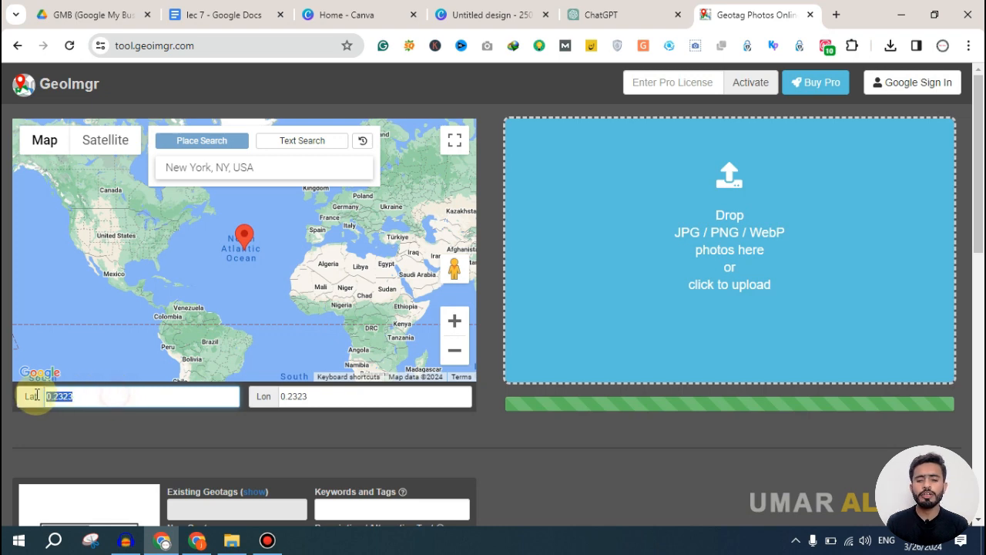
{"action": "left_click_drag", "start_coordinate": [334, 394], "coordinate": [294, 395]}
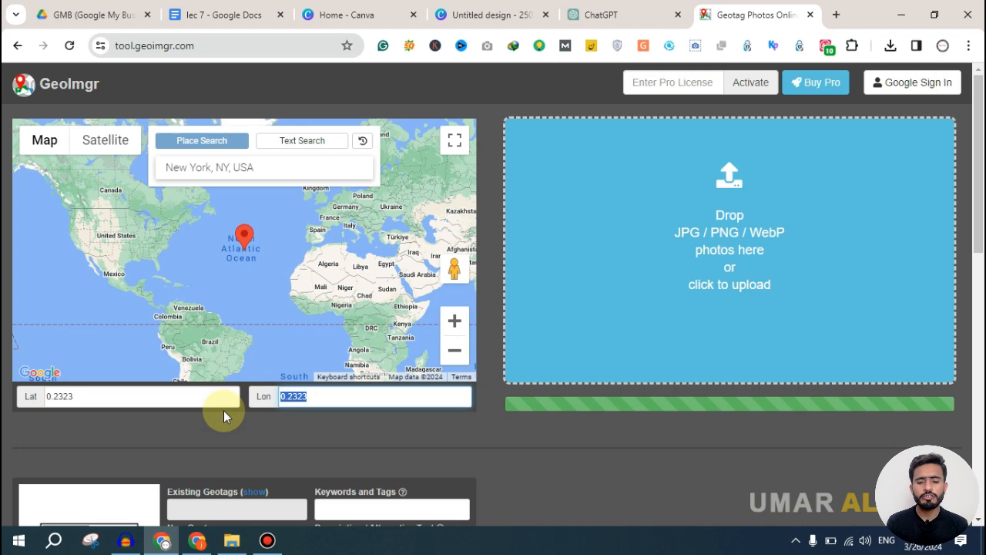
{"action": "left_click", "coordinate": [197, 539]}
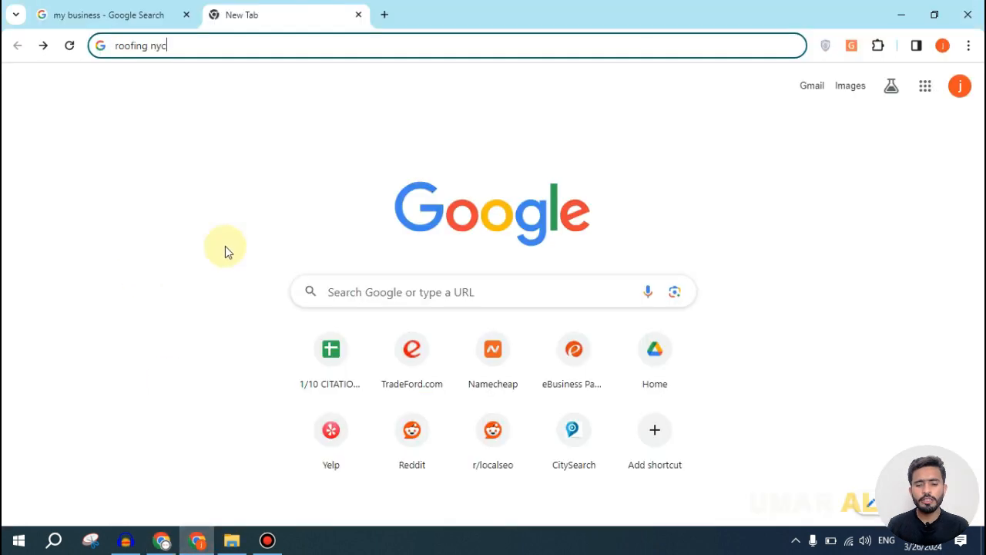
{"action": "left_click", "coordinate": [116, 13]}
{"action": "scroll", "coordinate": [363, 330], "scroll_direction": "down", "scroll_amount": 2}
{"action": "scroll", "coordinate": [358, 333], "scroll_direction": "up", "scroll_amount": 1}
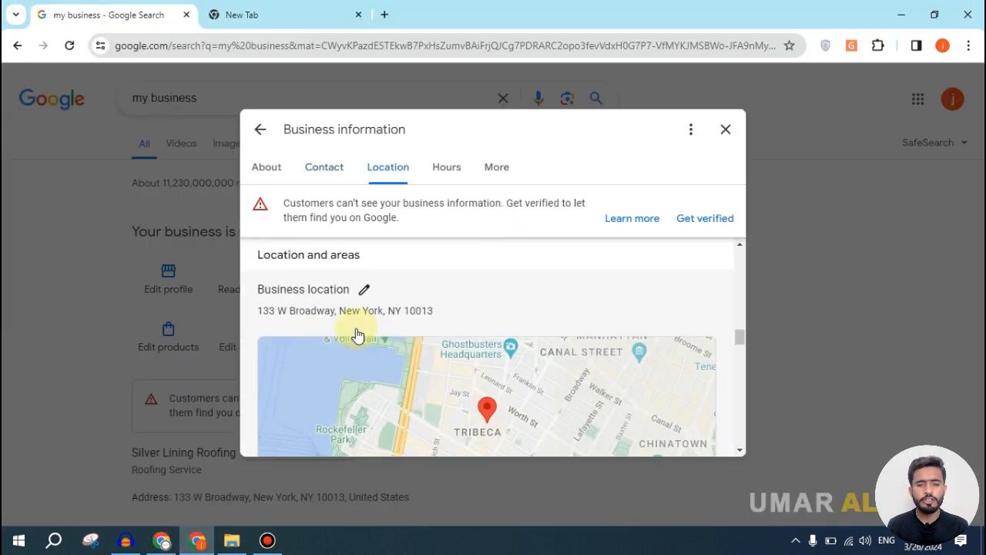
- Copy the business address from the Google business profile and search Google for that address's latitude
{"action": "left_click", "coordinate": [128, 285]}
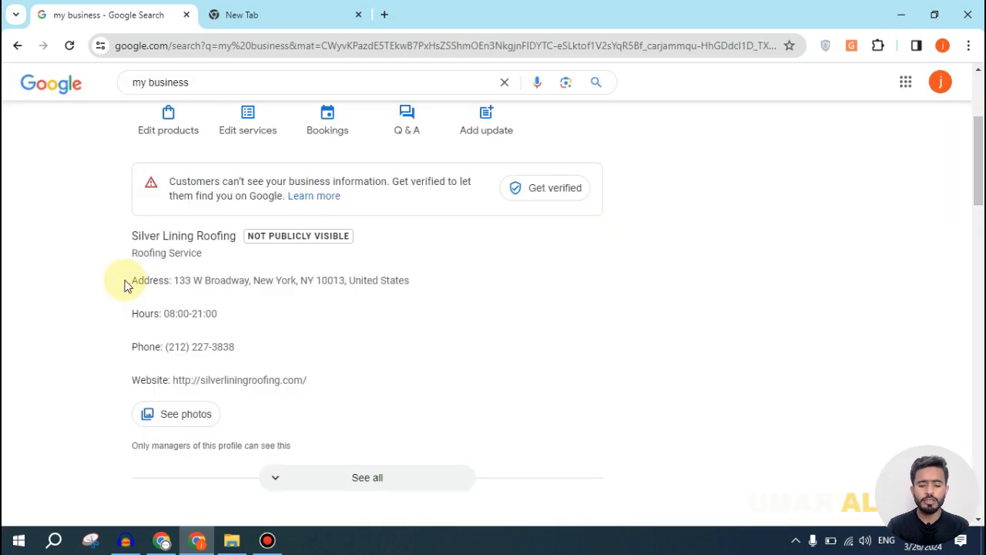
{"action": "left_click_drag", "start_coordinate": [128, 285], "coordinate": [425, 289]}
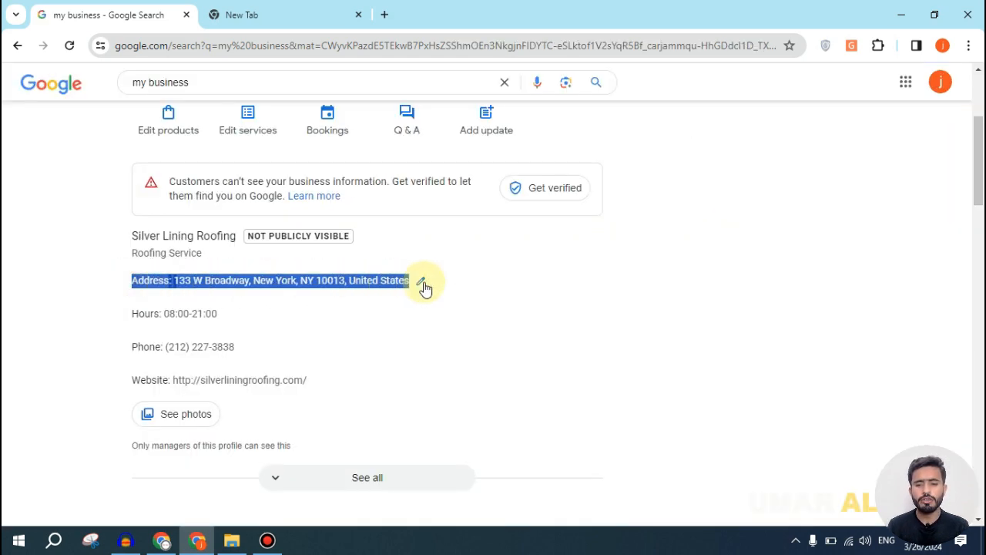
{"action": "left_click", "coordinate": [287, 22]}
{"action": "left_click", "coordinate": [264, 51]}
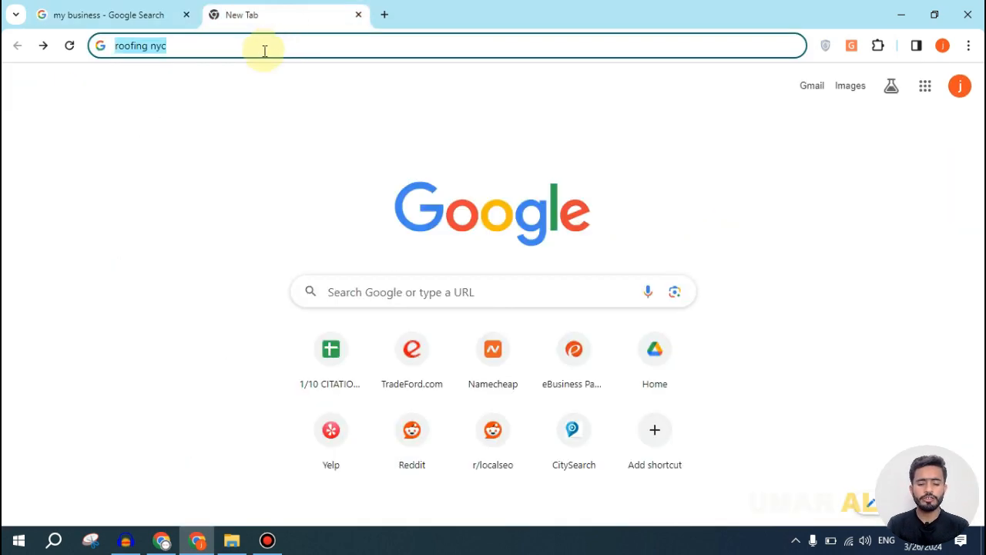
{"action": "type", "text": "Address : 133 W Broadway, New York, NY 10013, United States"}
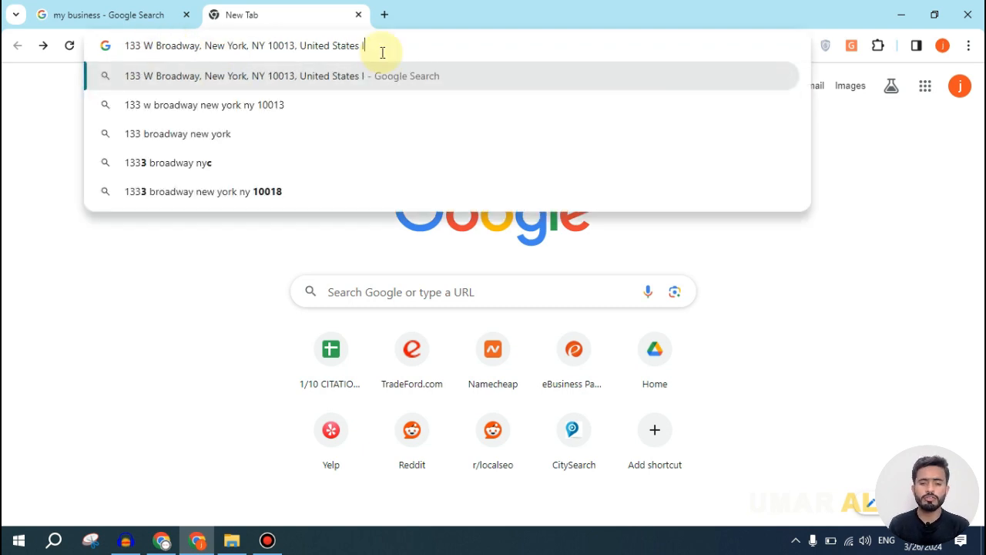
{"action": "type", "text": "i"}
{"action": "key", "text": "Down"}
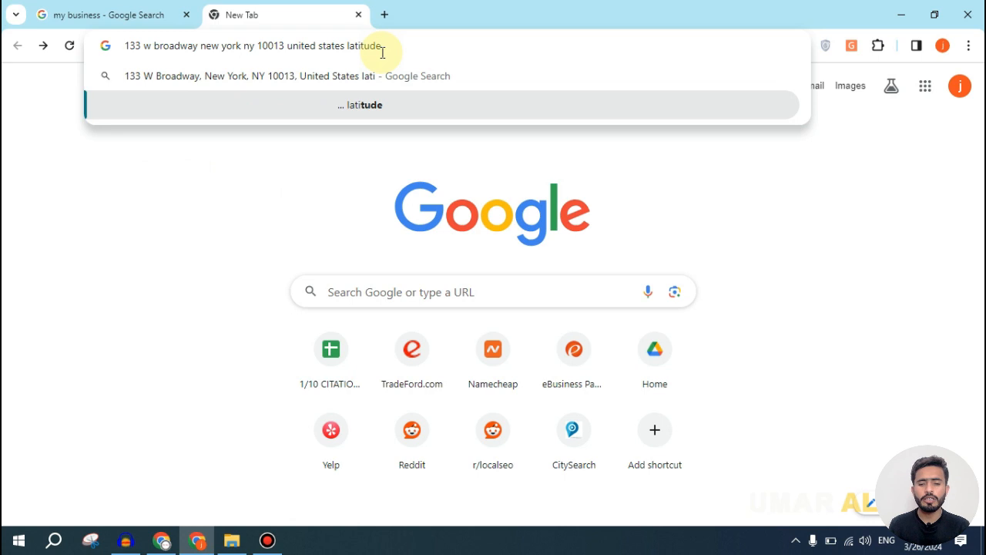
{"action": "key", "text": "Return"}
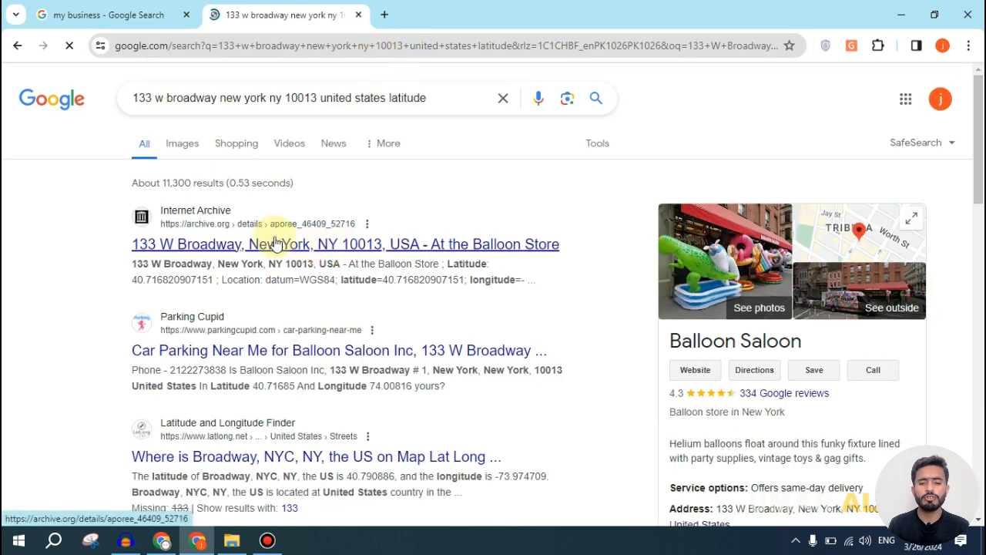
- Copy the latitude 40.716820907151 from the Internet Archive result and enter it as the map's latitude in GeoImgr
{"action": "left_click", "coordinate": [115, 15]}
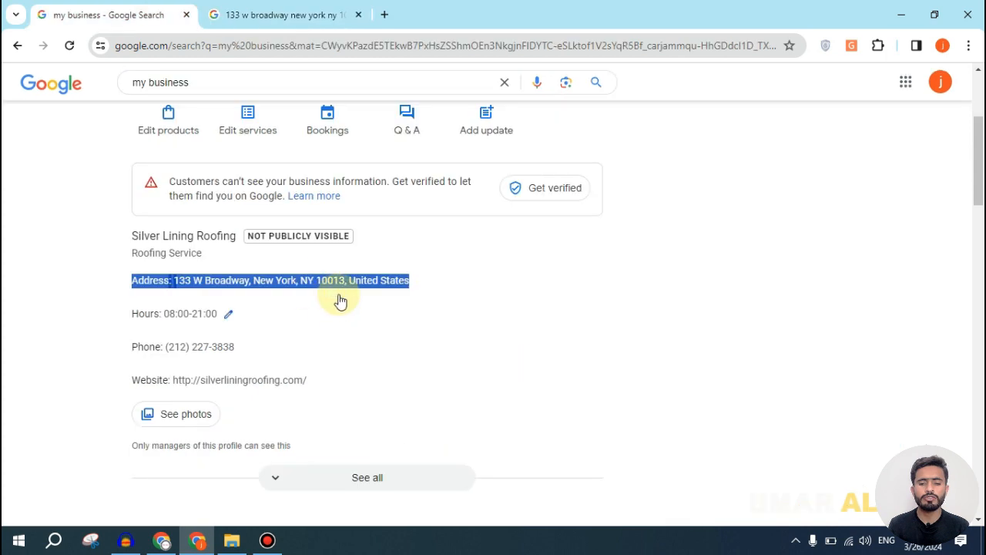
{"action": "left_click", "coordinate": [303, 10]}
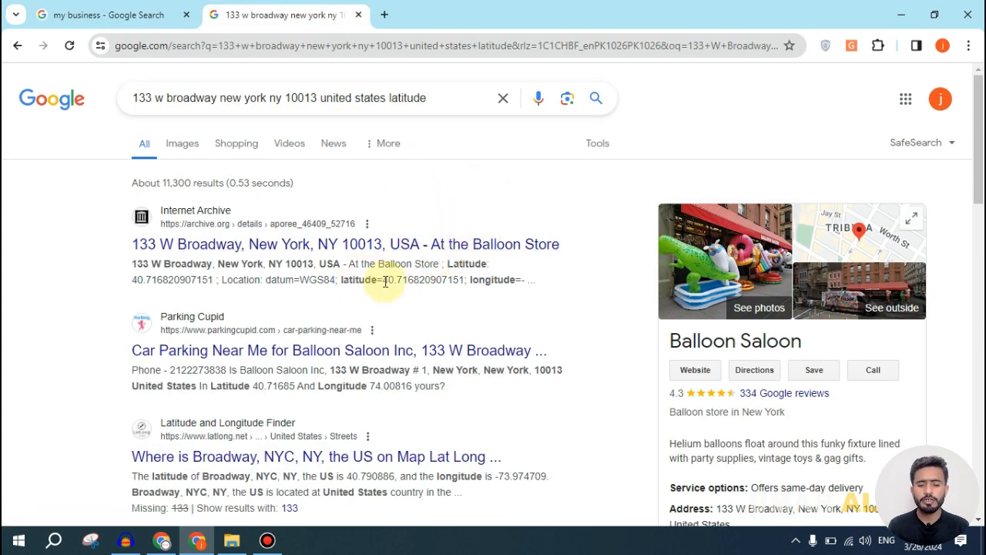
{"action": "left_click_drag", "start_coordinate": [394, 281], "coordinate": [460, 280]}
{"action": "key", "text": "ctrl+c"}
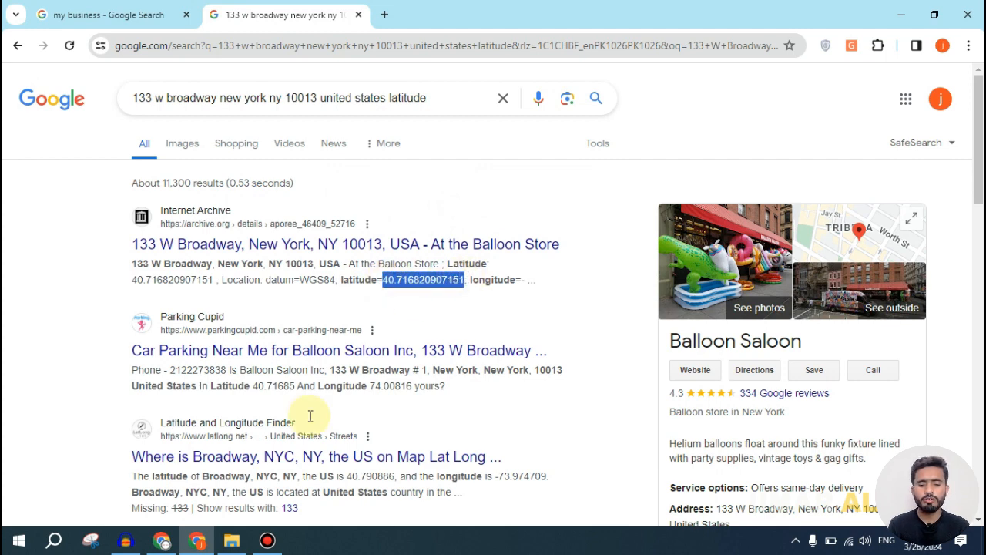
{"action": "left_click", "coordinate": [162, 540]}
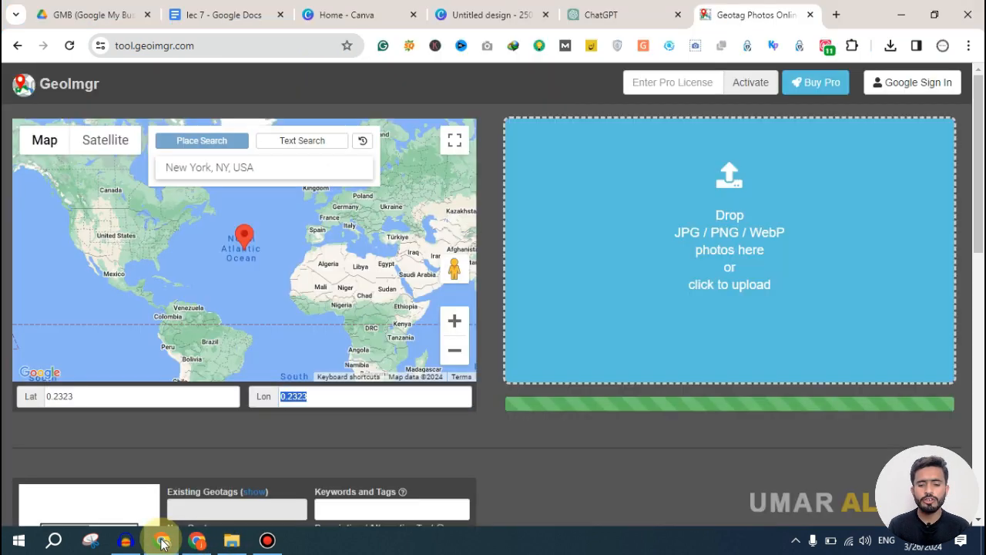
{"action": "triple_click", "coordinate": [154, 398]}
{"action": "key", "text": "ctrl+v"}
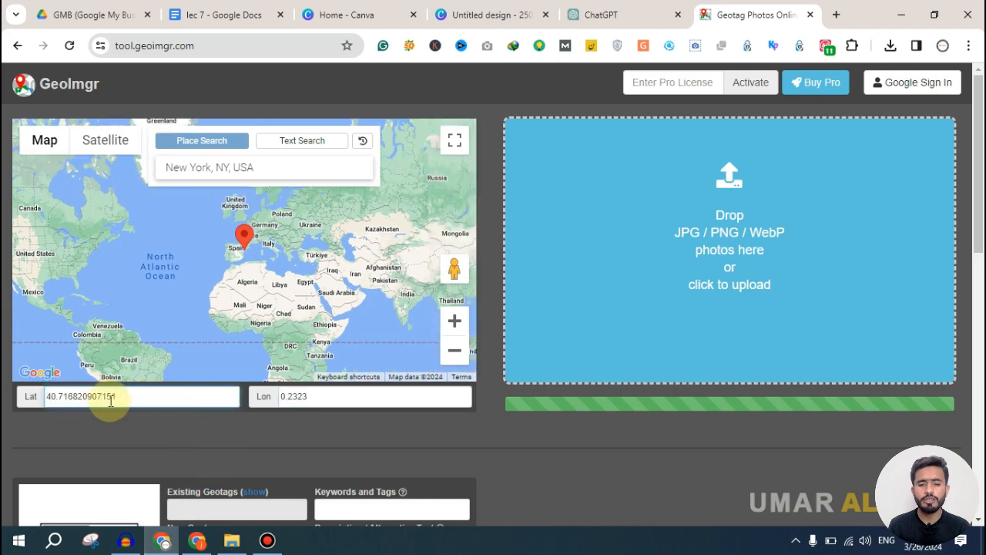
- Return to the Google results and search for the business address's longitude instead of its latitude
{"action": "left_click", "coordinate": [319, 399]}
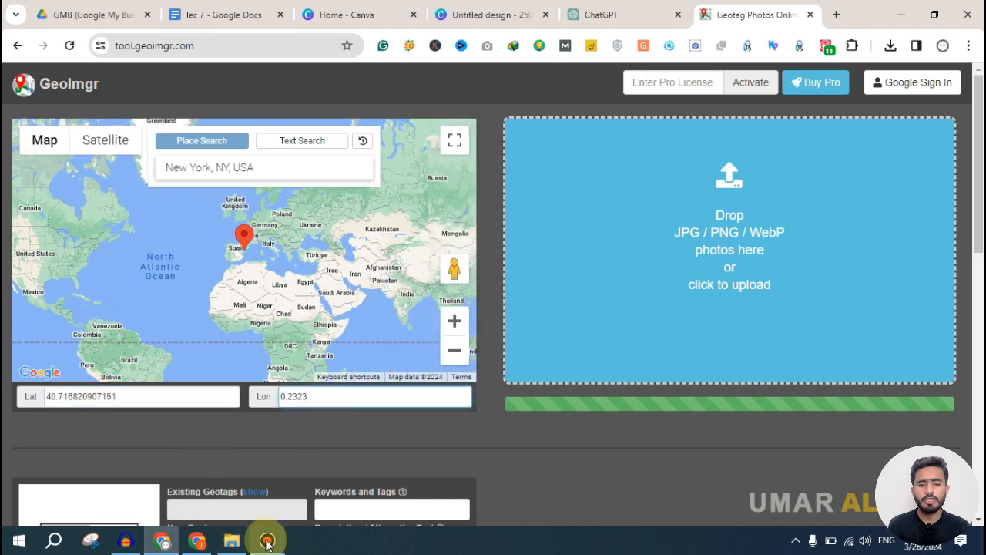
{"action": "left_click", "coordinate": [197, 539]}
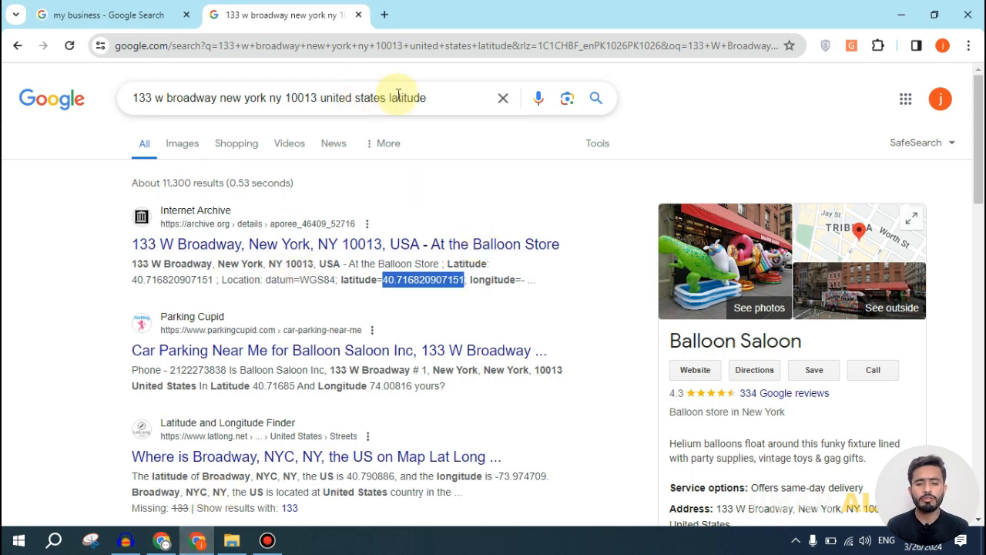
{"action": "left_click_drag", "start_coordinate": [389, 98], "coordinate": [447, 98]}
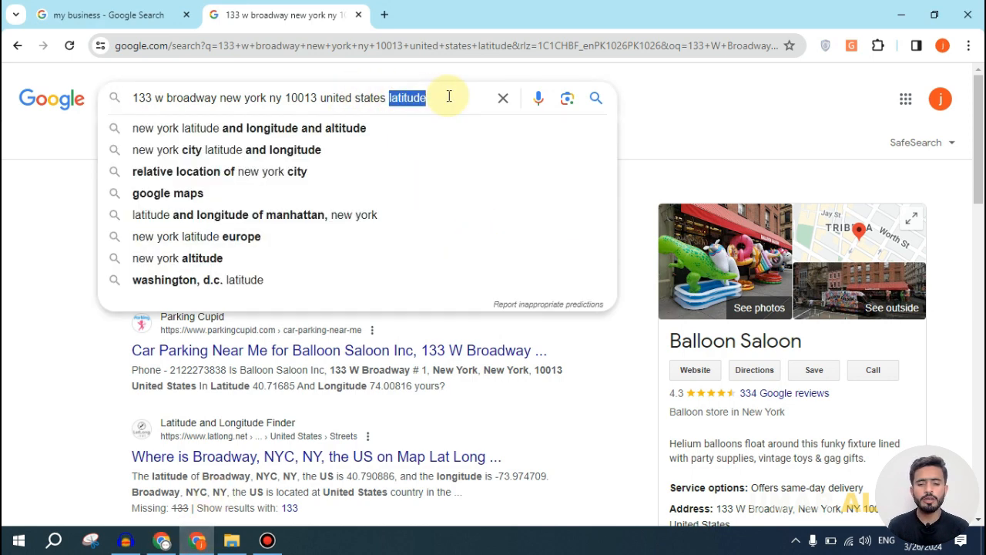
{"action": "type", "text": "longitude"}
{"action": "key", "text": "Return"}
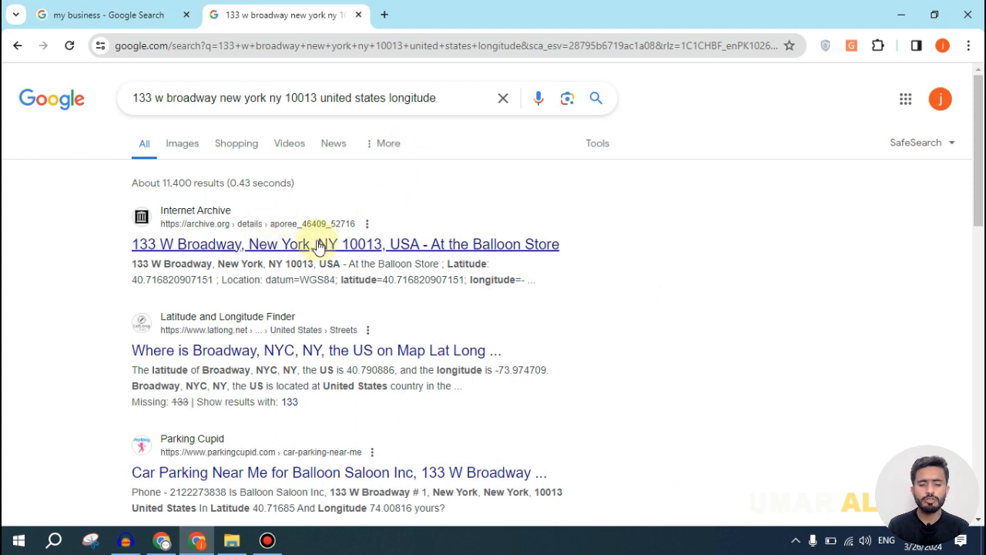
- Copy the longitude -73.974709 from the Latitude and Longitude Finder result and enter it as the map's longitude in GeoImgr
{"action": "left_click_drag", "start_coordinate": [143, 280], "coordinate": [208, 280]}
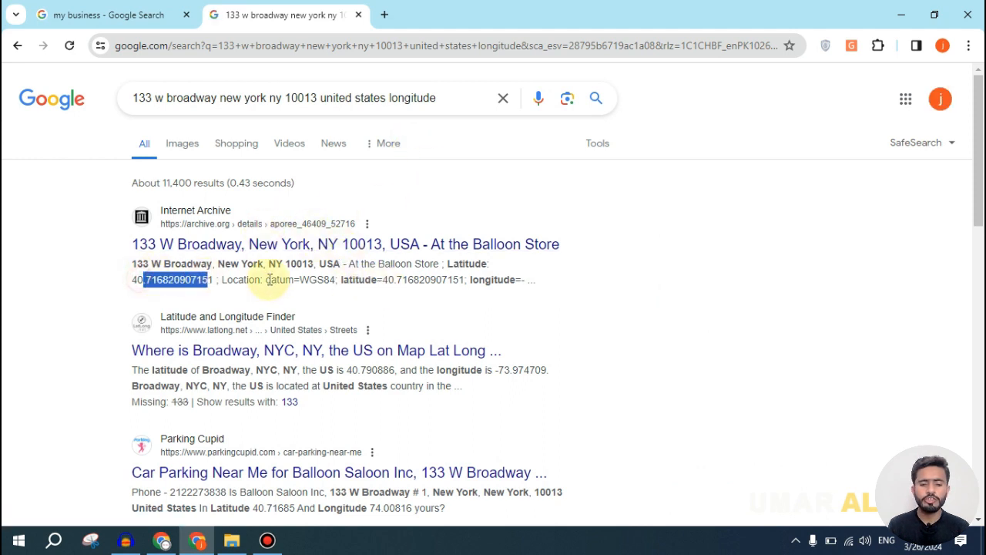
{"action": "left_click_drag", "start_coordinate": [355, 283], "coordinate": [424, 279]}
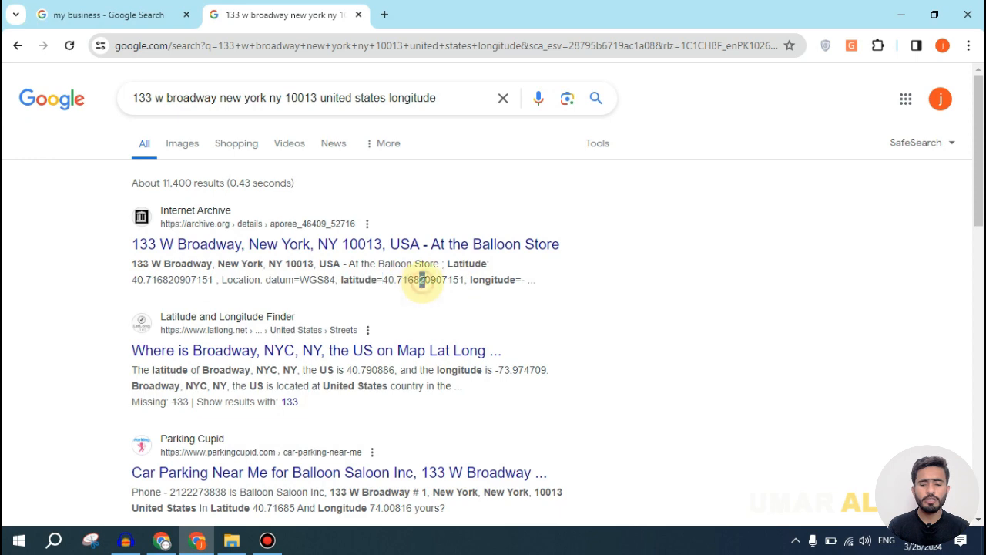
{"action": "left_click_drag", "start_coordinate": [518, 370], "coordinate": [543, 370]}
{"action": "key", "text": "ctrl+c"}
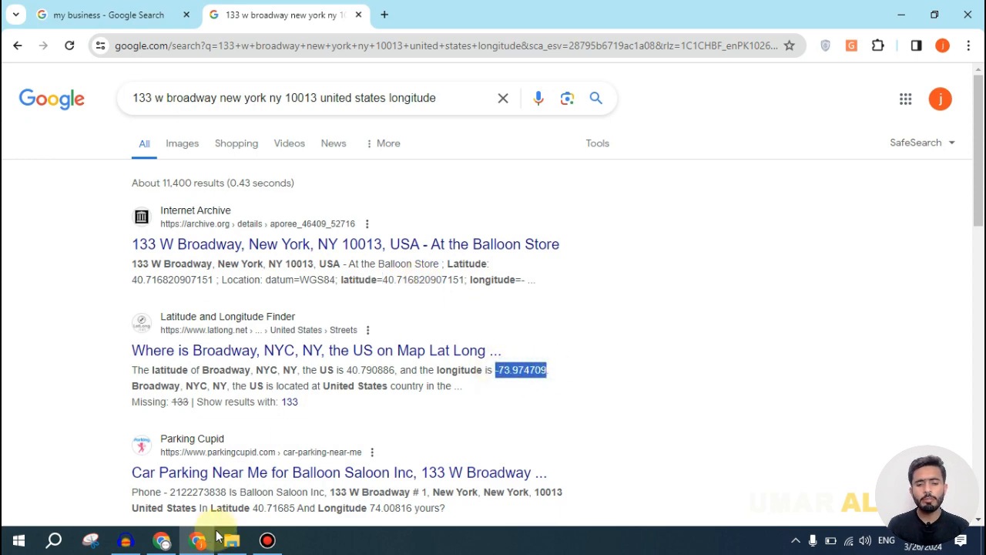
{"action": "left_click", "coordinate": [162, 540]}
{"action": "left_click", "coordinate": [311, 394]}
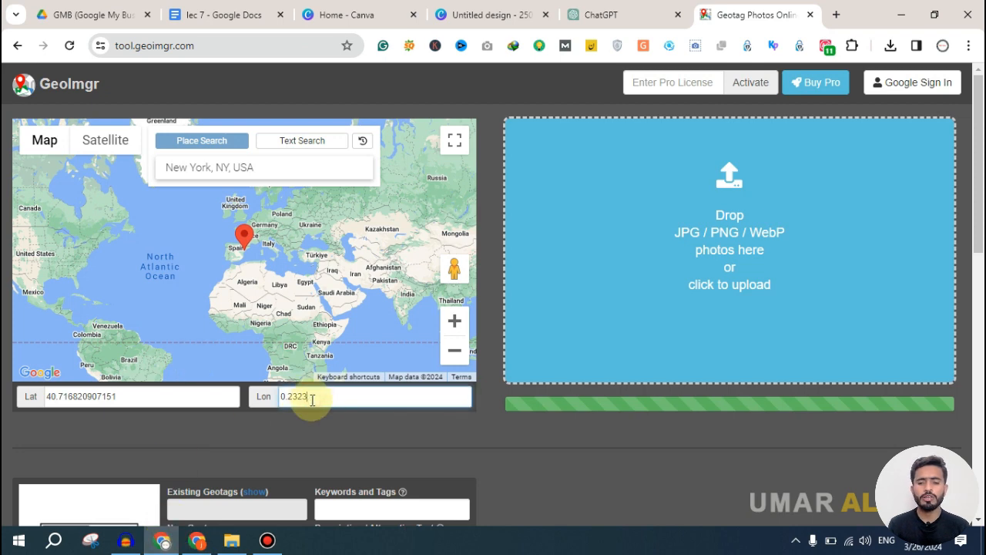
{"action": "key", "text": "ctrl+v"}
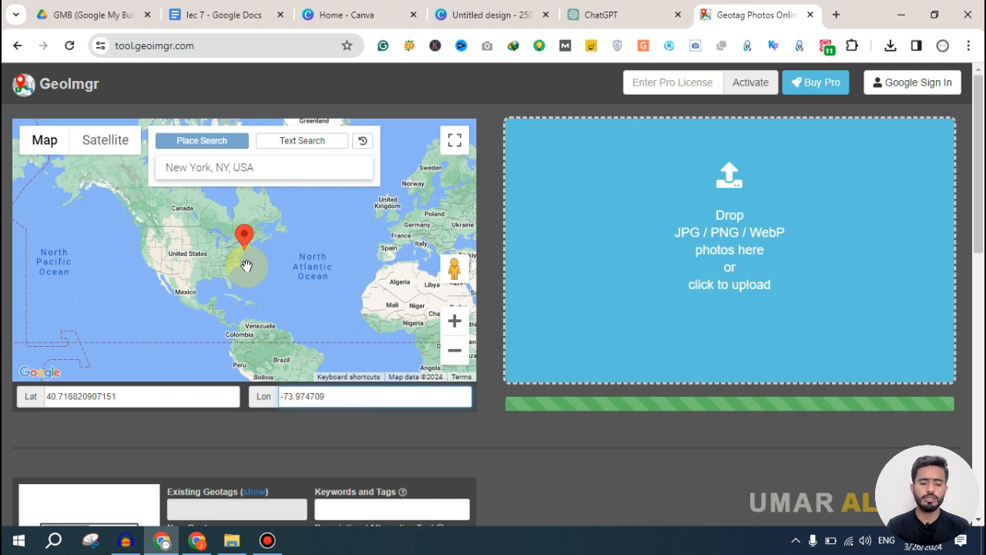
- Set the logo image's keywords and tags to "roofing company" and try to download the image
{"action": "scroll", "coordinate": [342, 332], "scroll_direction": "down", "scroll_amount": 3}
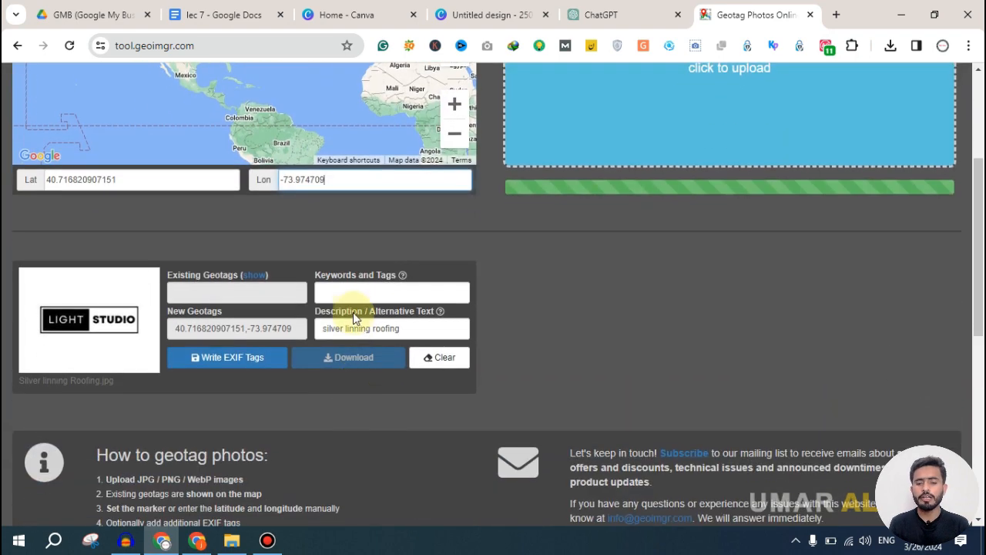
{"action": "left_click", "coordinate": [335, 287]}
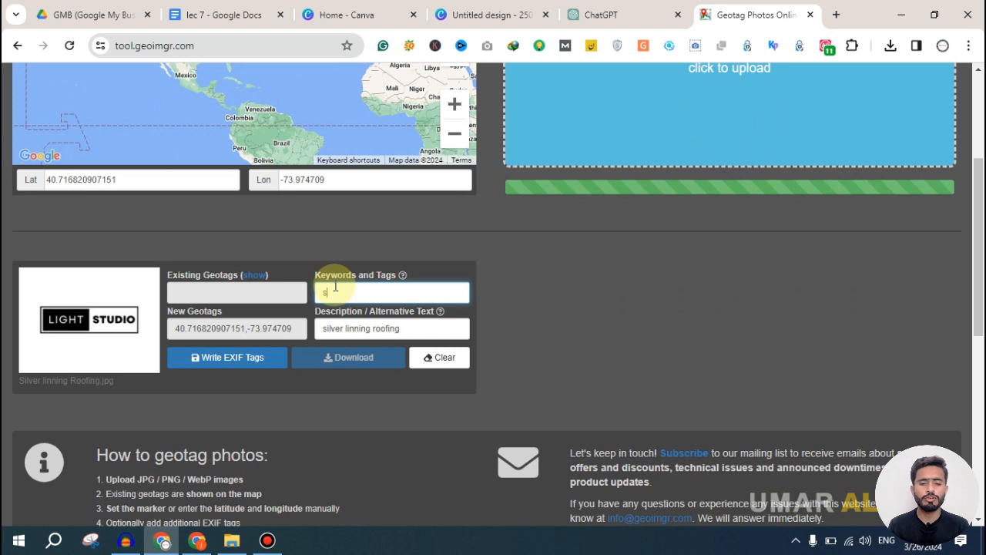
{"action": "type", "text": "s"}
{"action": "key", "text": "BackSpace"}
{"action": "type", "text": "roofing company"}
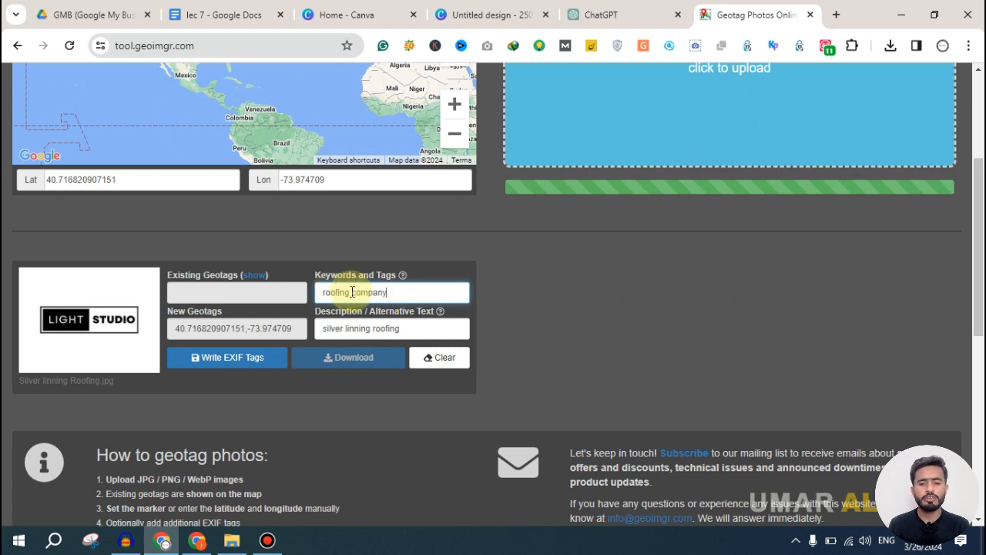
{"action": "left_click", "coordinate": [336, 359]}
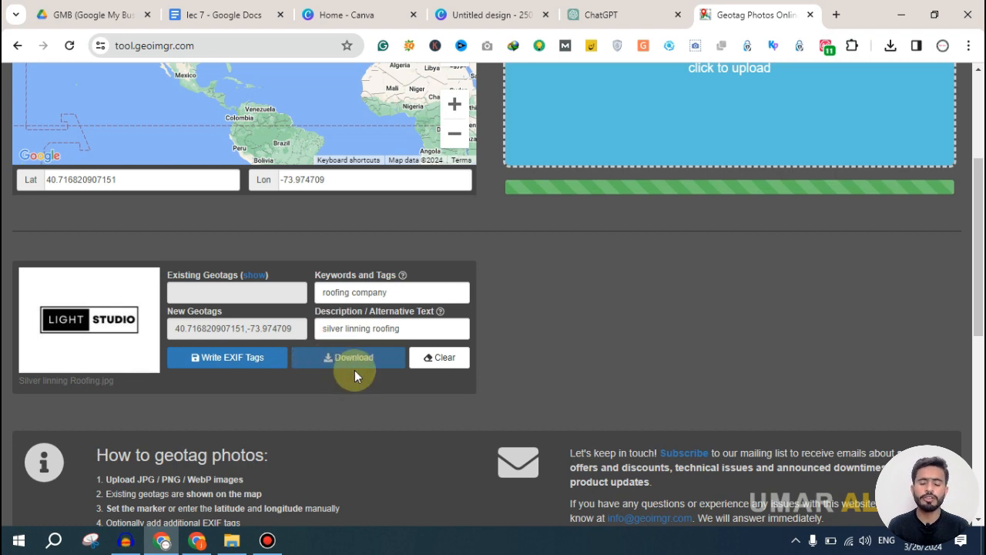
{"action": "scroll", "coordinate": [355, 372], "scroll_direction": "up", "scroll_amount": 3}
{"action": "scroll", "coordinate": [350, 389], "scroll_direction": "down", "scroll_amount": 1}
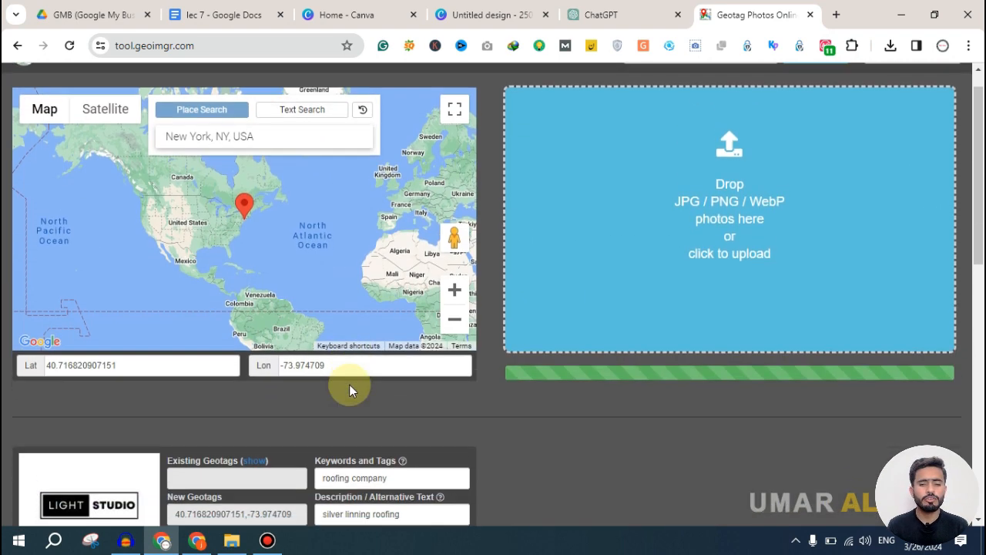
{"action": "scroll", "coordinate": [354, 362], "scroll_direction": "down", "scroll_amount": 5}
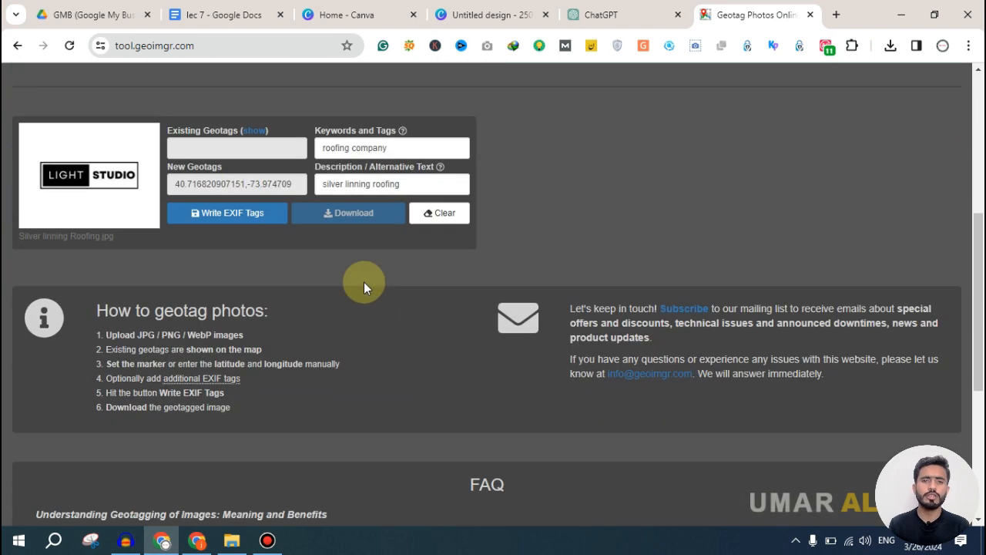
{"action": "scroll", "coordinate": [363, 282], "scroll_direction": "up", "scroll_amount": 4}
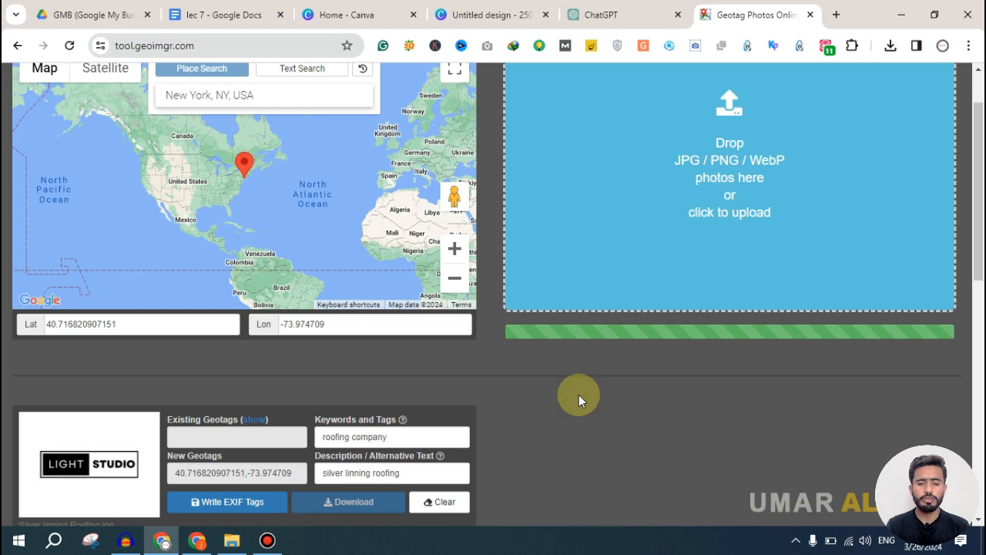
{"action": "scroll", "coordinate": [678, 323], "scroll_direction": "up", "scroll_amount": 1}
- Search Google for "geo image tag online generator" in a new browser tab
{"action": "left_click", "coordinate": [835, 15]}
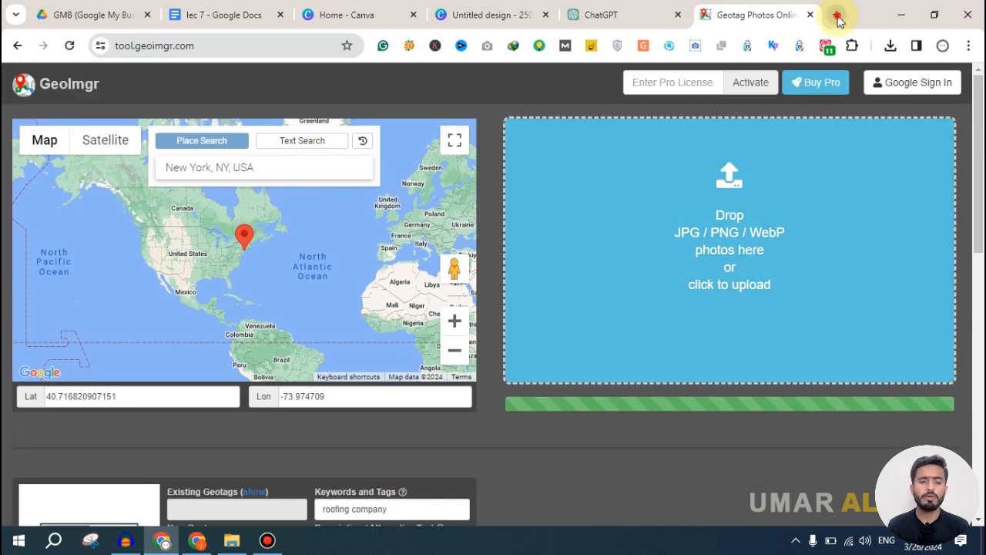
{"action": "type", "text": "geo"}
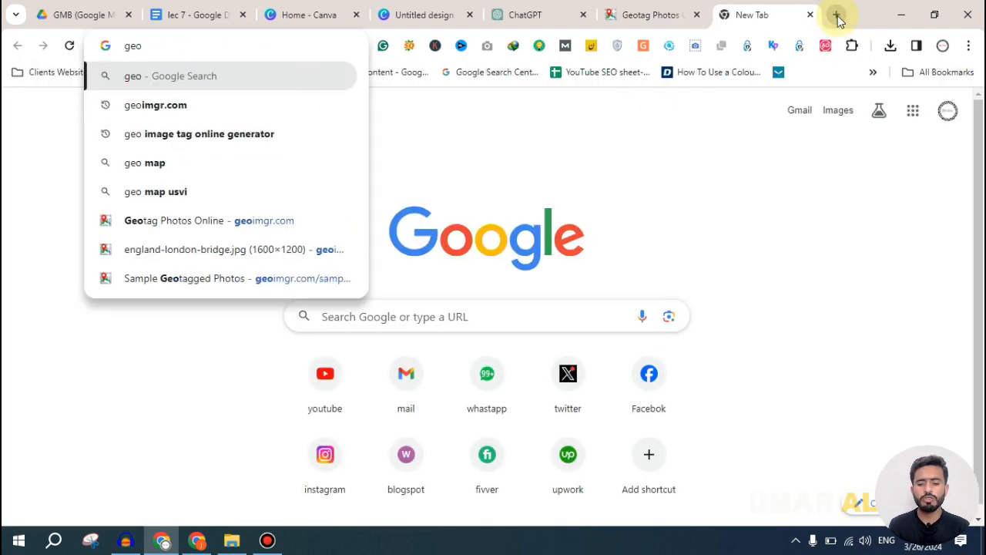
{"action": "type", "text": " image ta"}
{"action": "key", "text": "Down"}
{"action": "key", "text": "Down"}
{"action": "key", "text": "Return"}
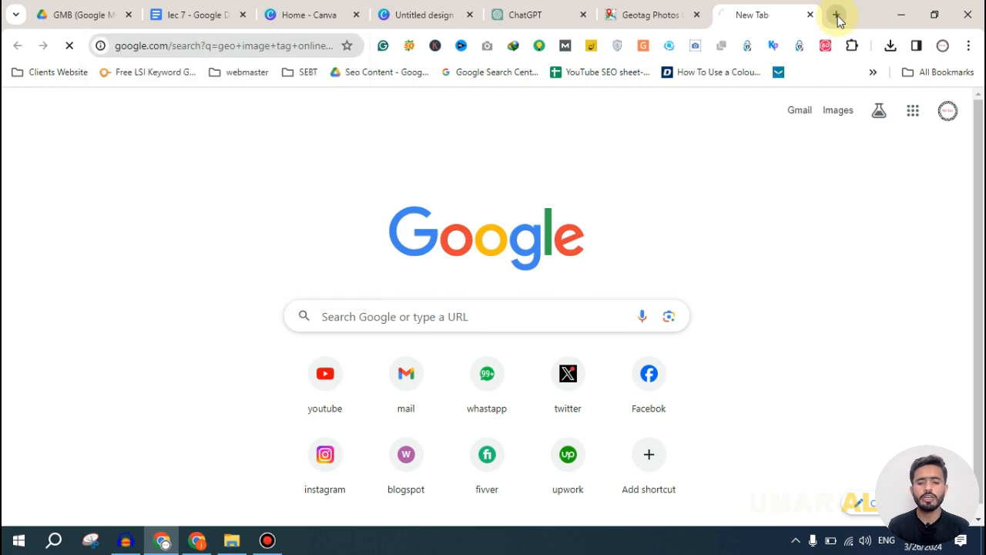
- Look through the search results for other online photo geotagging tools, loading more results
{"action": "scroll", "coordinate": [260, 302], "scroll_direction": "down", "scroll_amount": 2}
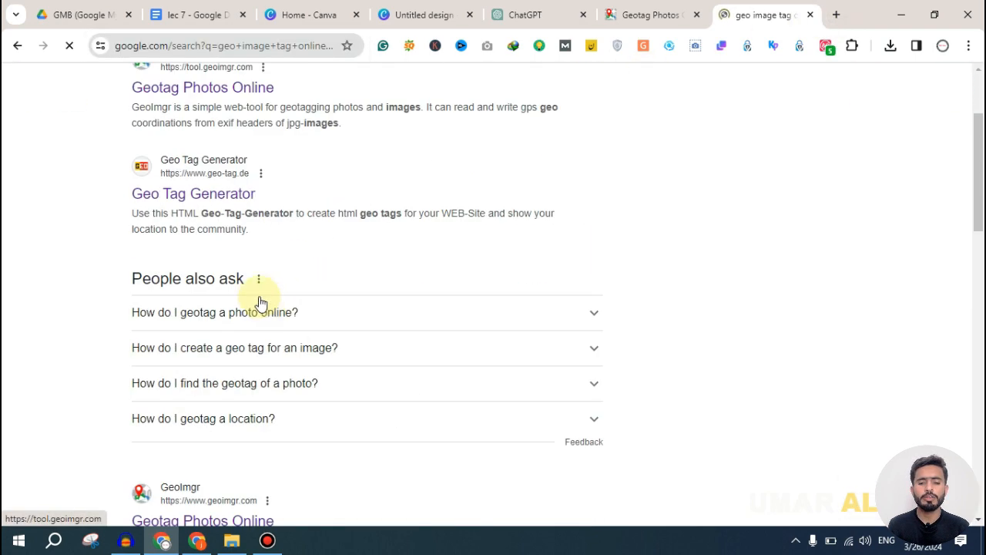
{"action": "scroll", "coordinate": [261, 302], "scroll_direction": "down", "scroll_amount": 10}
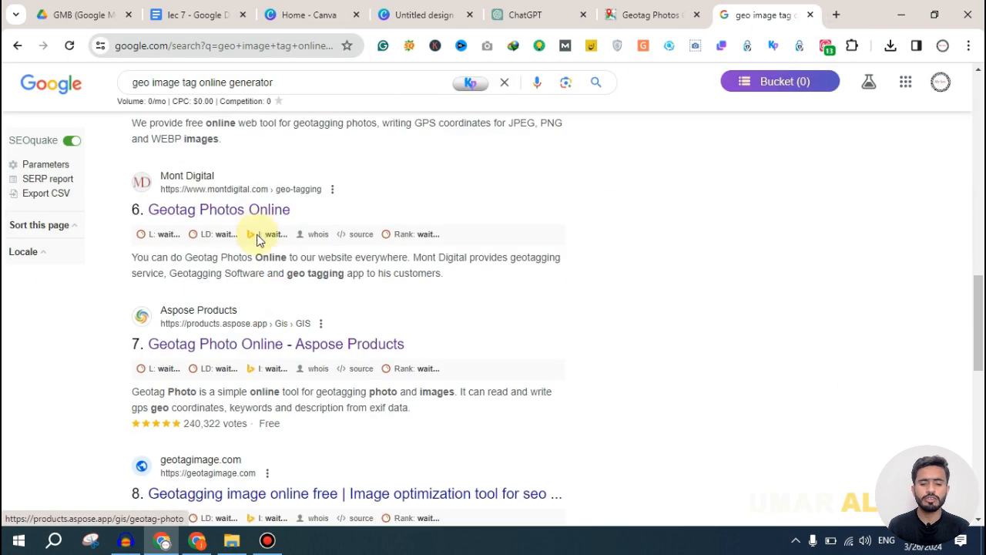
{"action": "scroll", "coordinate": [308, 304], "scroll_direction": "down", "scroll_amount": 5}
{"action": "scroll", "coordinate": [254, 305], "scroll_direction": "down", "scroll_amount": 4}
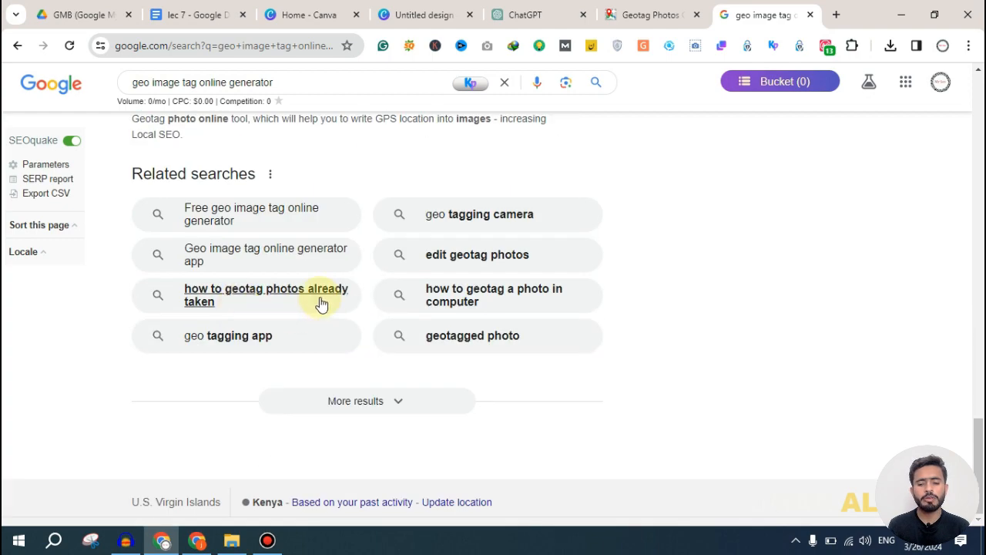
{"action": "left_click", "coordinate": [349, 401]}
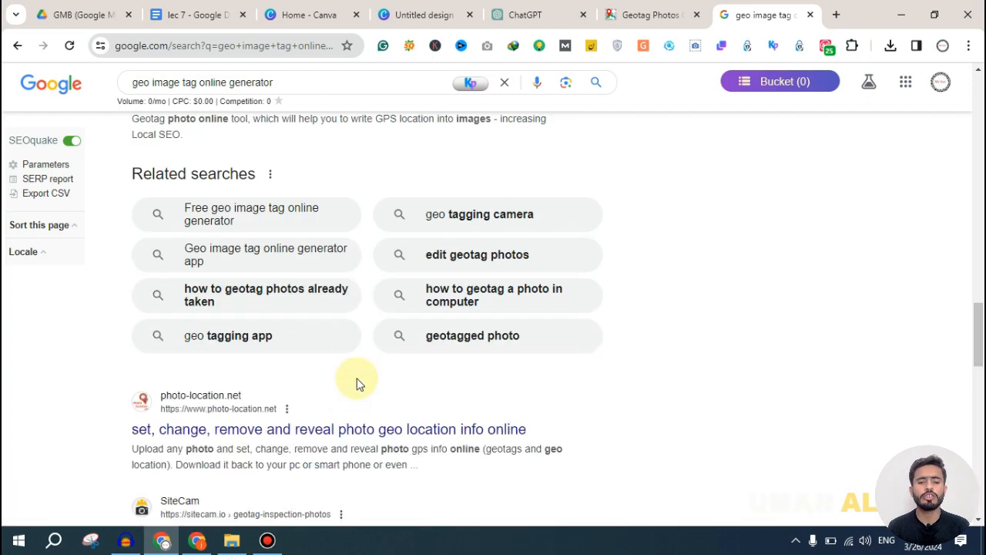
{"action": "scroll", "coordinate": [356, 380], "scroll_direction": "down", "scroll_amount": 10}
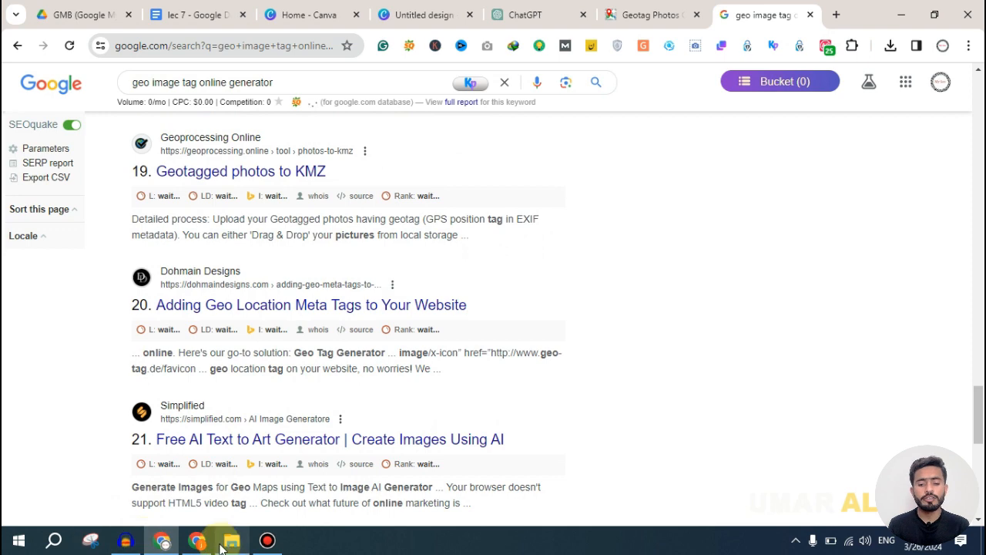
- Examine the detailed metadata properties of the Silver linning Roofing image in the Downloads folder
{"action": "left_click", "coordinate": [225, 542]}
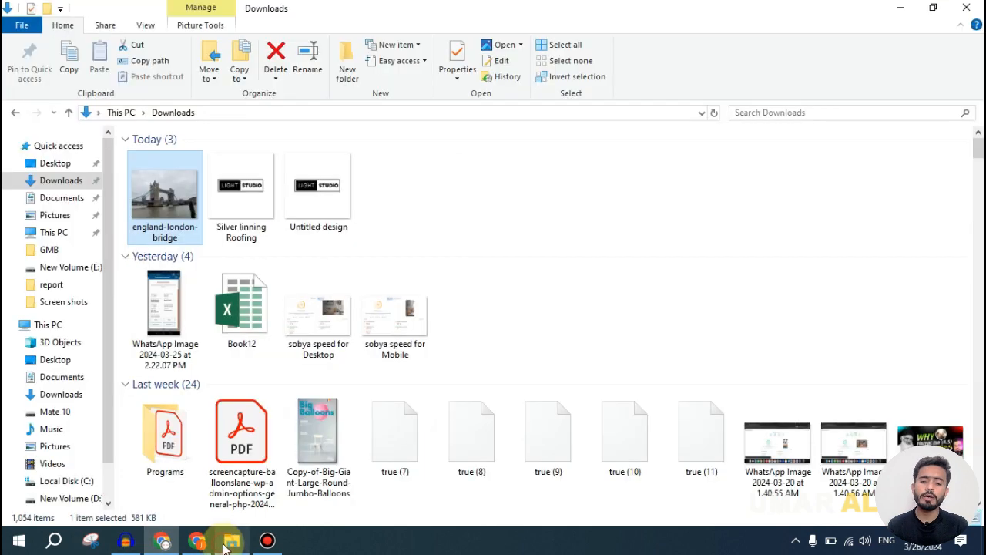
{"action": "left_click", "coordinate": [244, 205]}
{"action": "right_click", "coordinate": [244, 205]}
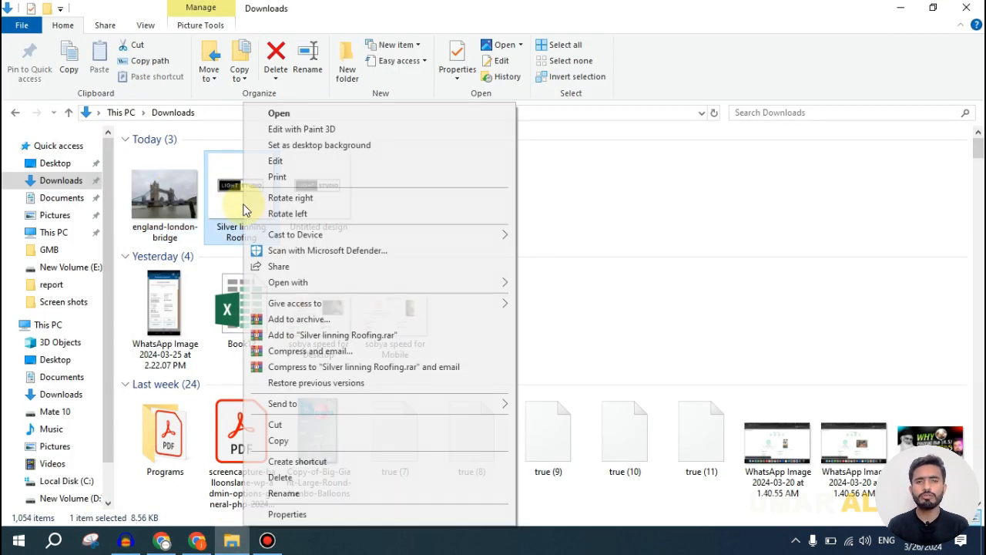
{"action": "left_click", "coordinate": [288, 513]}
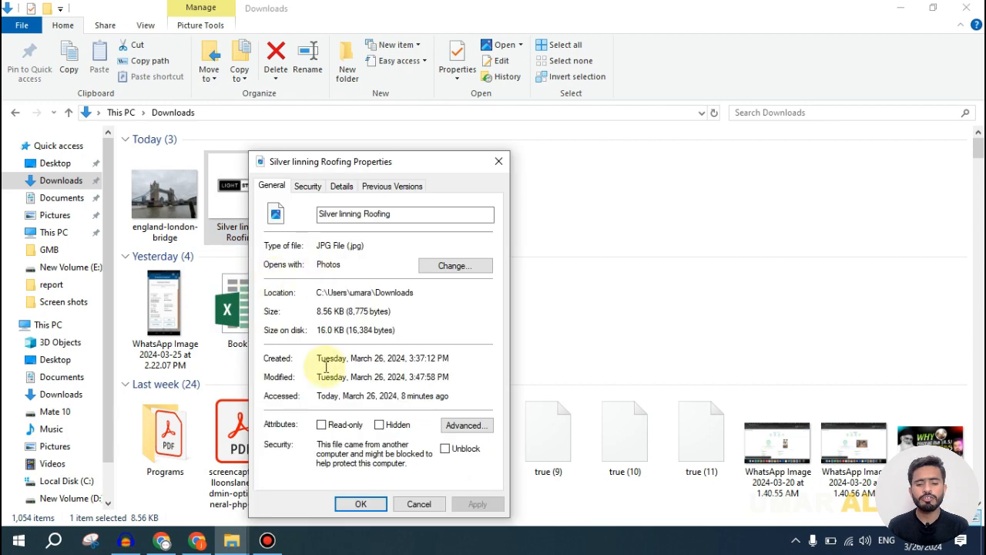
{"action": "left_click", "coordinate": [342, 186]}
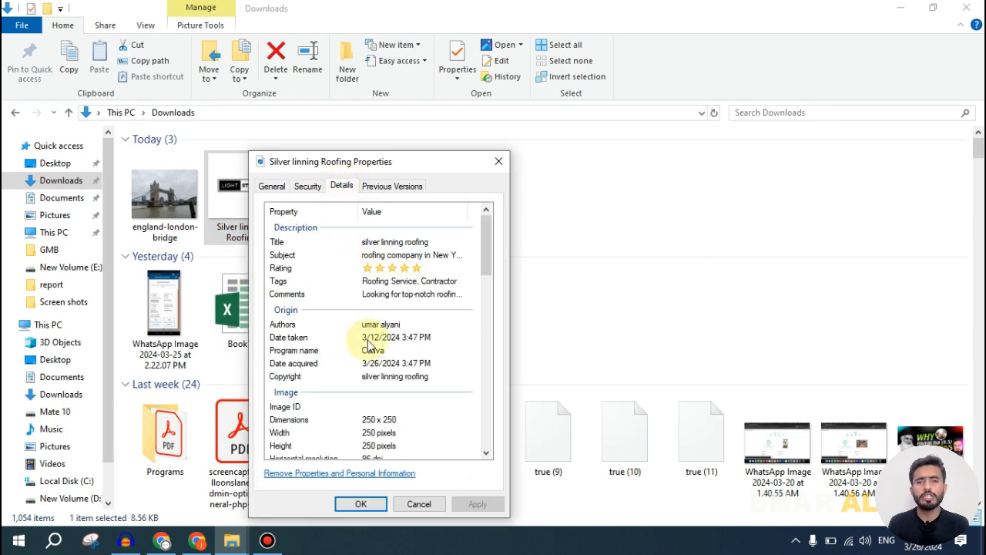
{"action": "scroll", "coordinate": [370, 343], "scroll_direction": "down", "scroll_amount": 15}
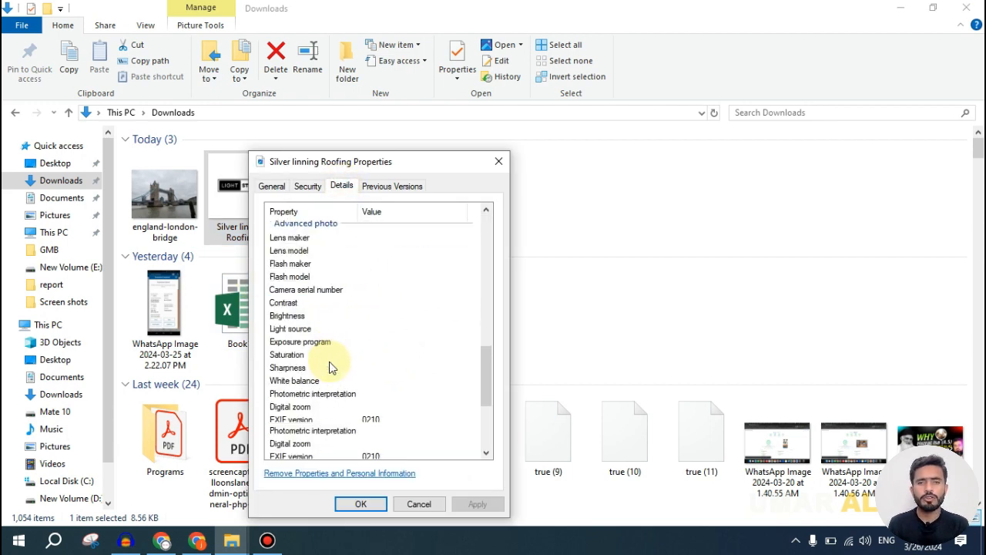
{"action": "scroll", "coordinate": [367, 344], "scroll_direction": "down", "scroll_amount": 1}
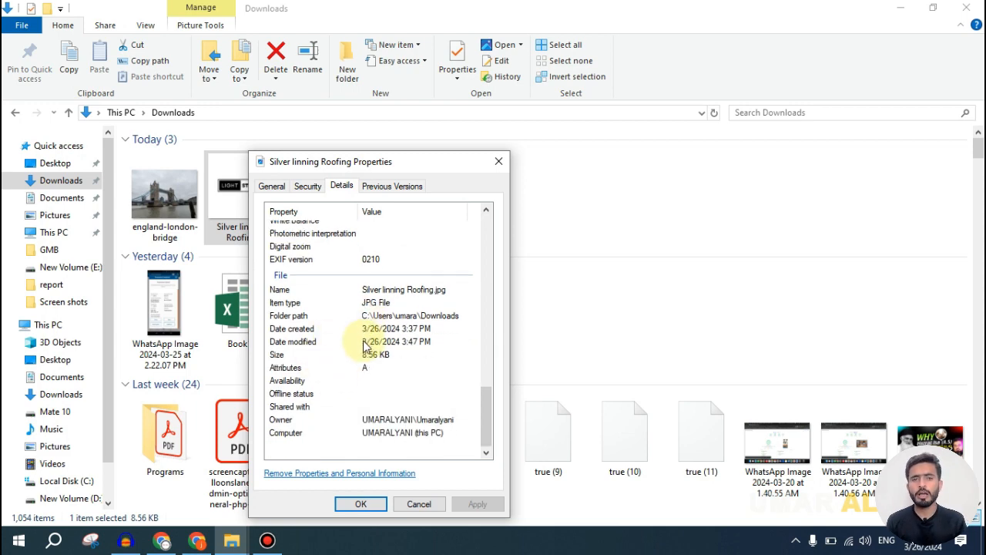
{"action": "key", "text": "alt+Tab"}
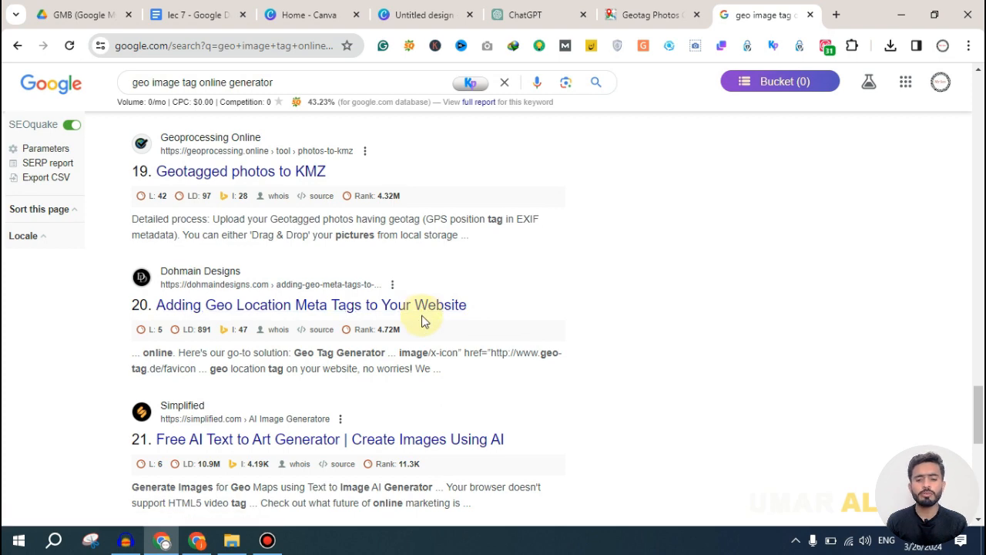
{"action": "left_click", "coordinate": [232, 540]}
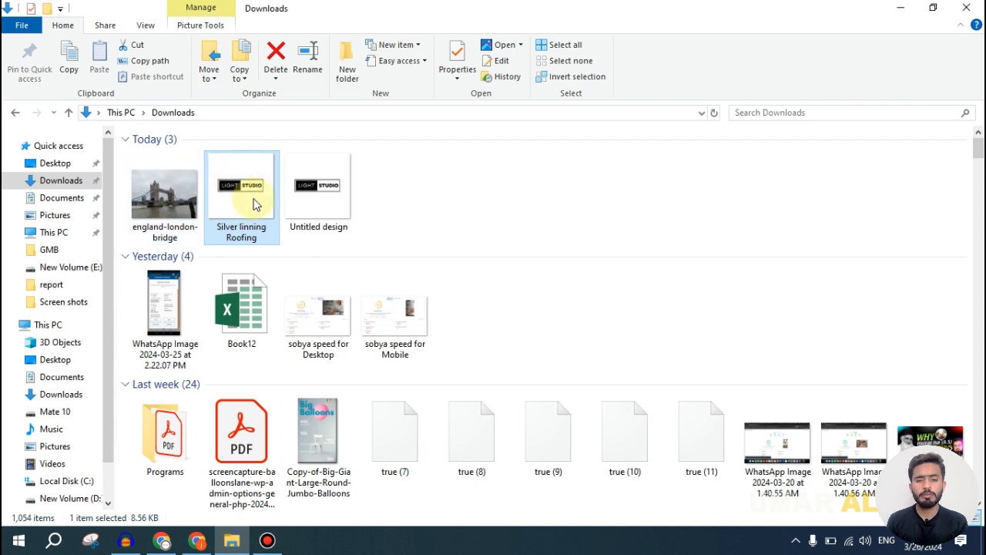
{"action": "mouse_move", "coordinate": [255, 202]}
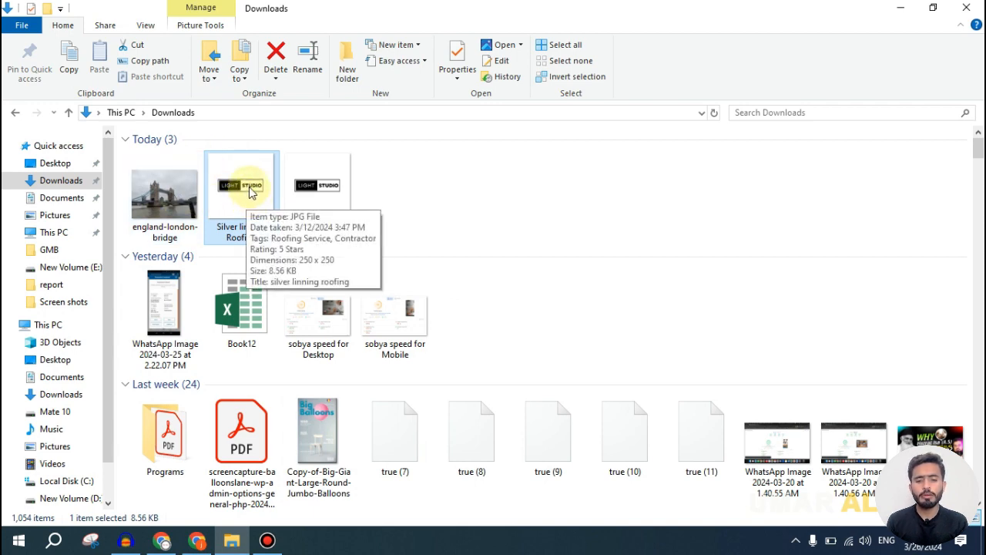
- Switch to the Silver Lining Roofing business profile in Chrome and start adding a logo to its photos
{"action": "left_click", "coordinate": [198, 540]}
{"action": "left_click", "coordinate": [136, 6]}
{"action": "scroll", "coordinate": [258, 257], "scroll_direction": "up", "scroll_amount": 2}
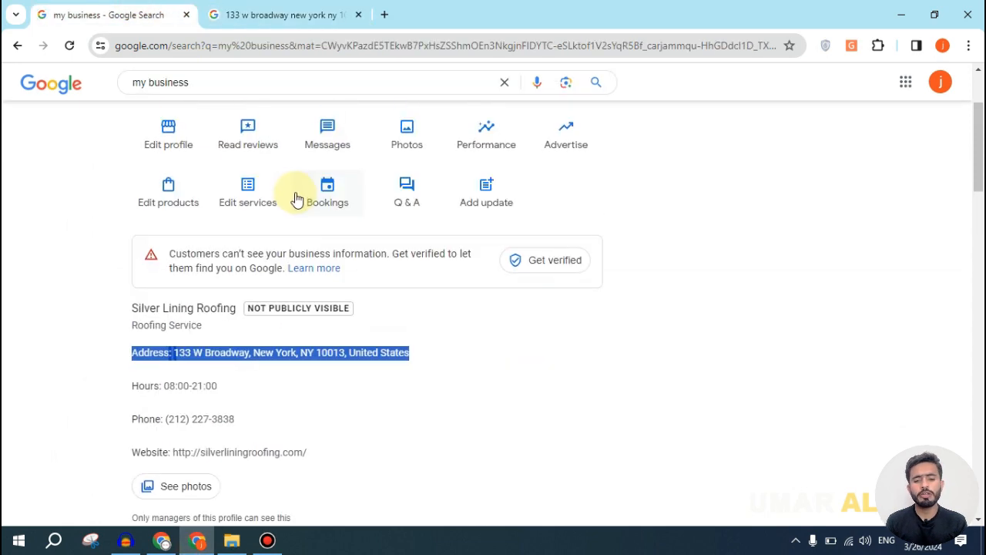
{"action": "left_click", "coordinate": [414, 217]}
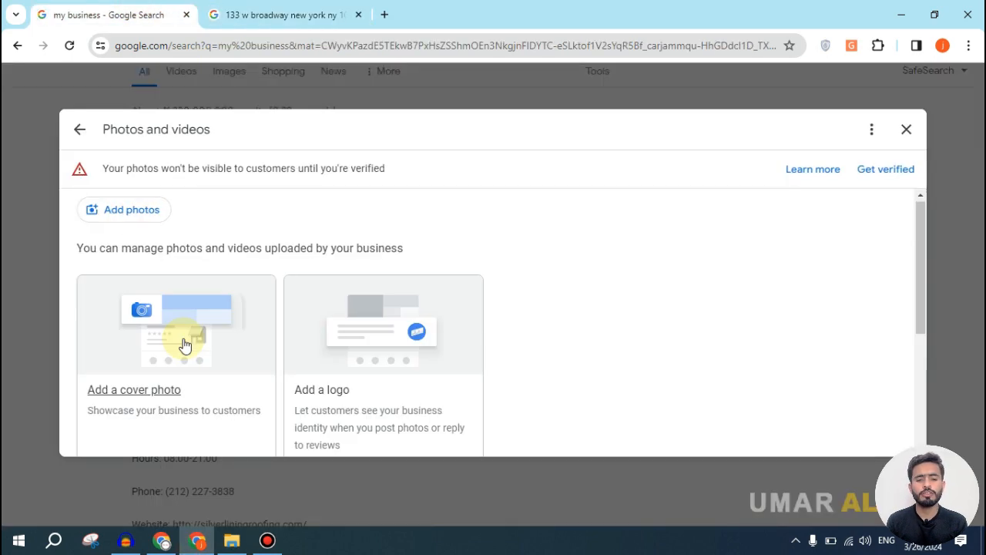
{"action": "scroll", "coordinate": [231, 324], "scroll_direction": "down", "scroll_amount": 1}
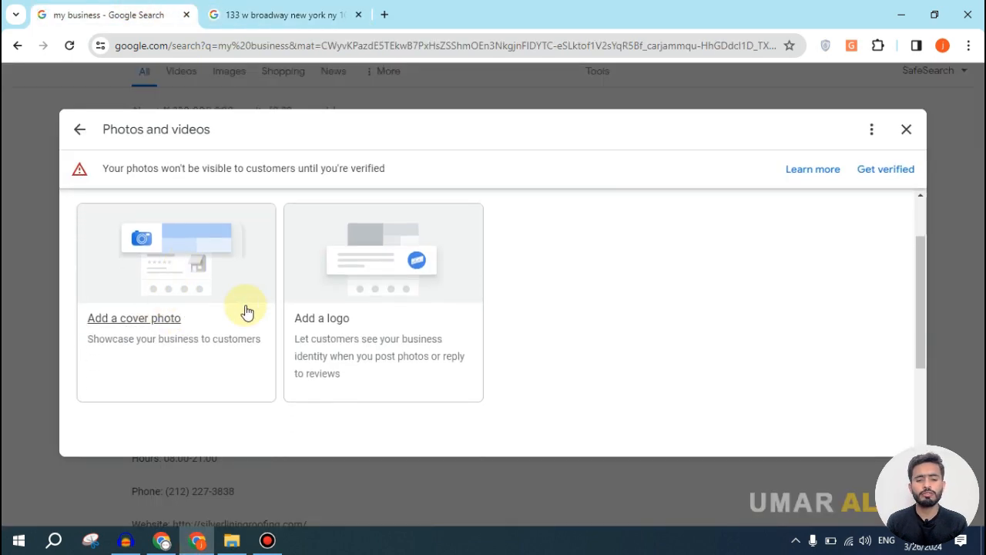
{"action": "left_click", "coordinate": [356, 274]}
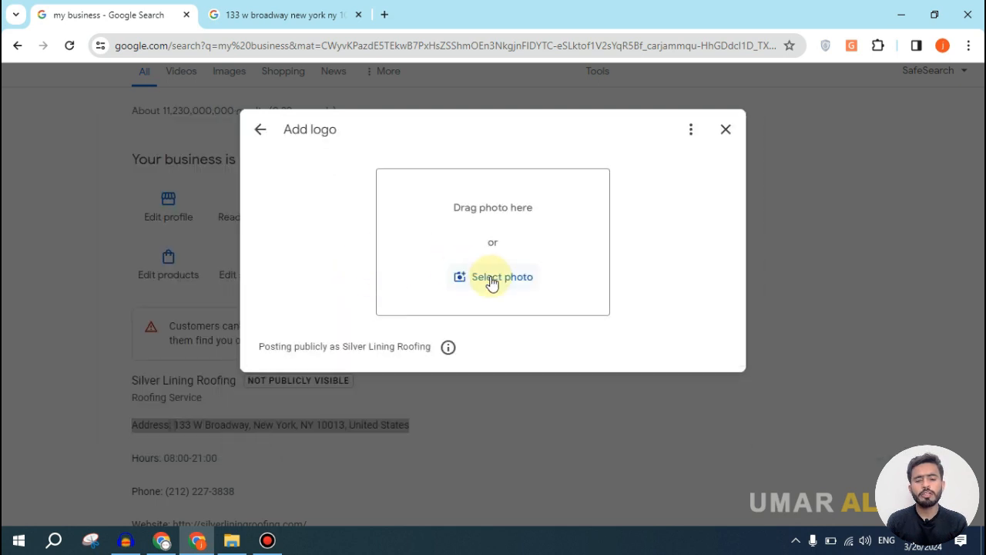
- Try to upload the Silver linning Roofing image from Downloads as the business logo
{"action": "left_click", "coordinate": [493, 277]}
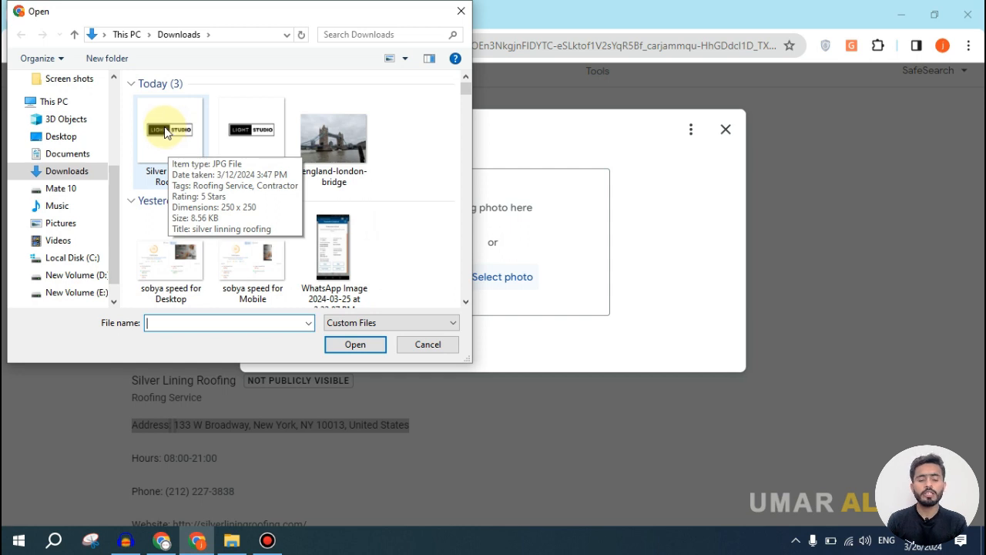
{"action": "left_click", "coordinate": [164, 132]}
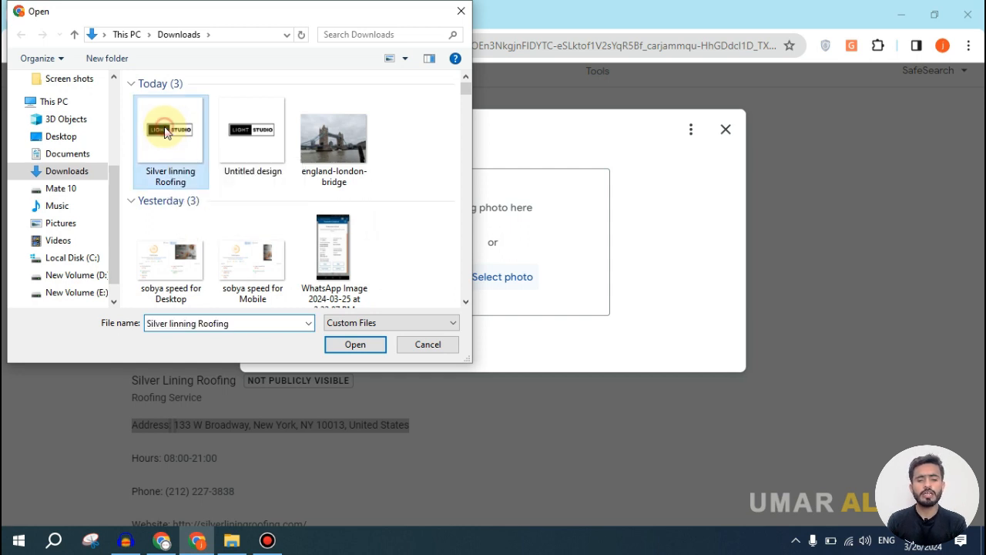
{"action": "left_click", "coordinate": [364, 345]}
{"action": "left_click_drag", "start_coordinate": [282, 168], "coordinate": [358, 167]}
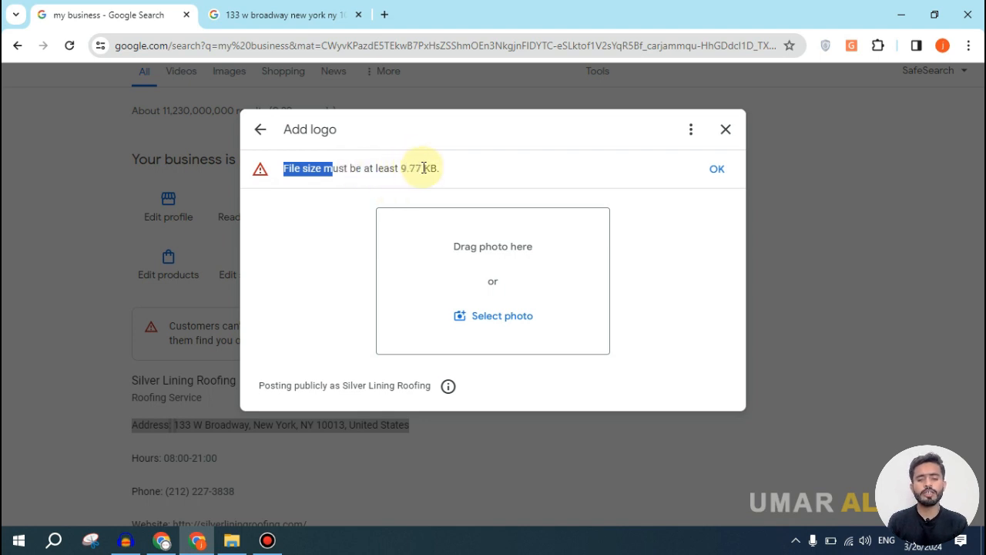
- Check the file size of the Silver linning Roofing image in its properties in File Explorer
{"action": "left_click", "coordinate": [232, 540]}
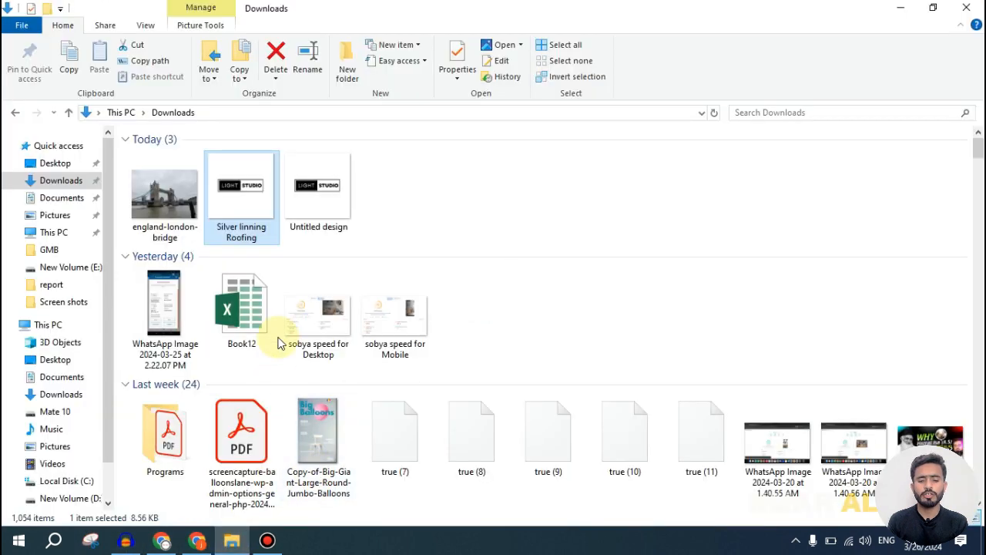
{"action": "mouse_move", "coordinate": [244, 193]}
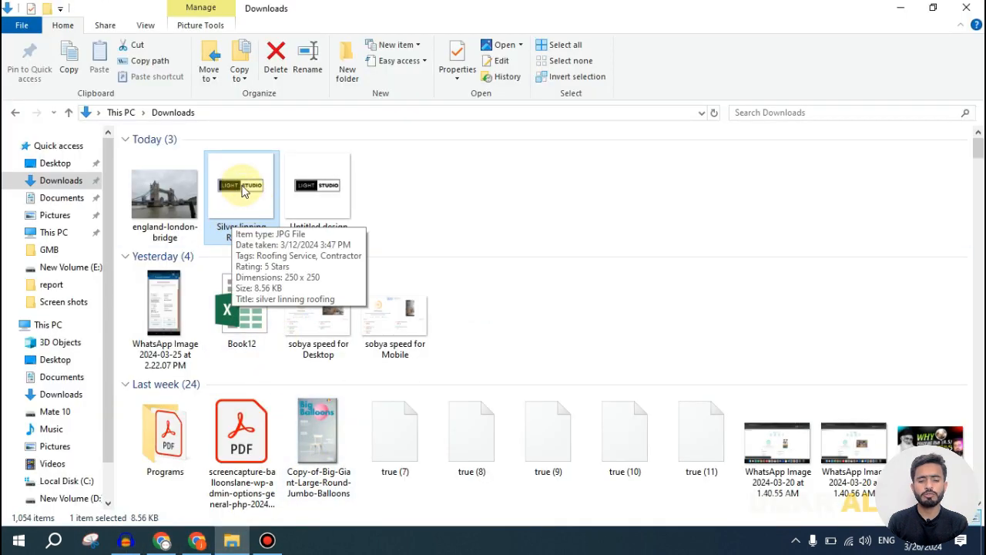
{"action": "right_click", "coordinate": [244, 192]}
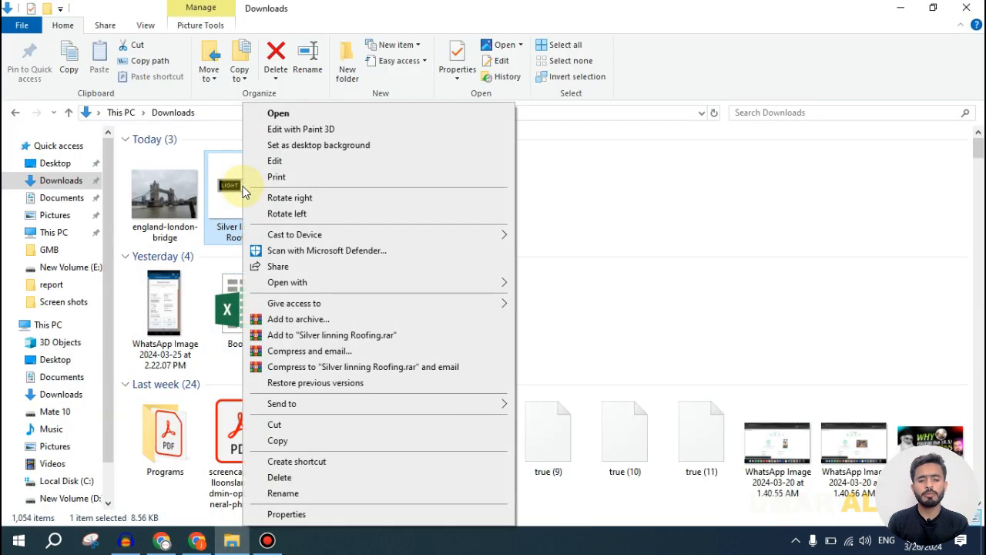
{"action": "left_click", "coordinate": [300, 517]}
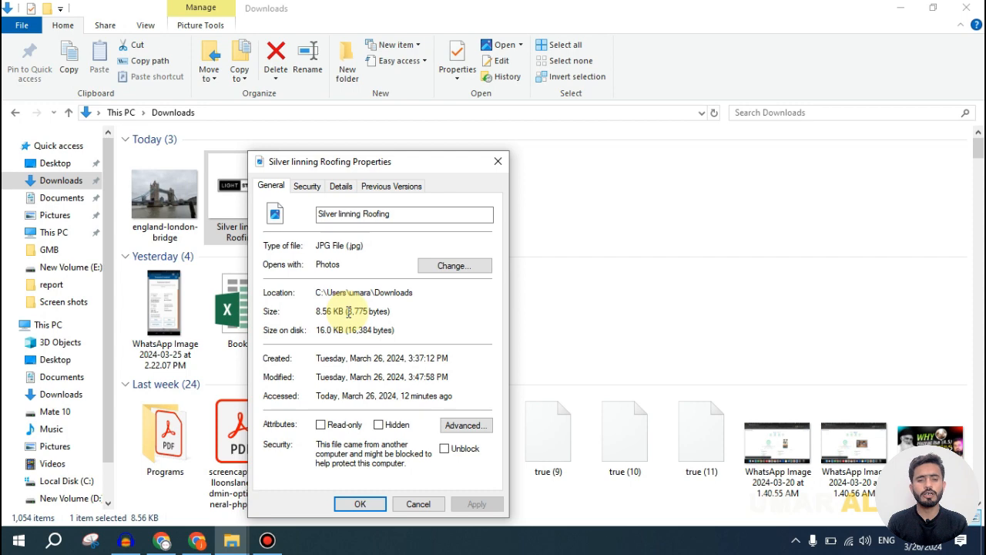
{"action": "left_click", "coordinate": [498, 160]}
- Search Google for "image size increaser" in Chrome and open the Pi7 Photo Size Increaser result
{"action": "left_click", "coordinate": [197, 540]}
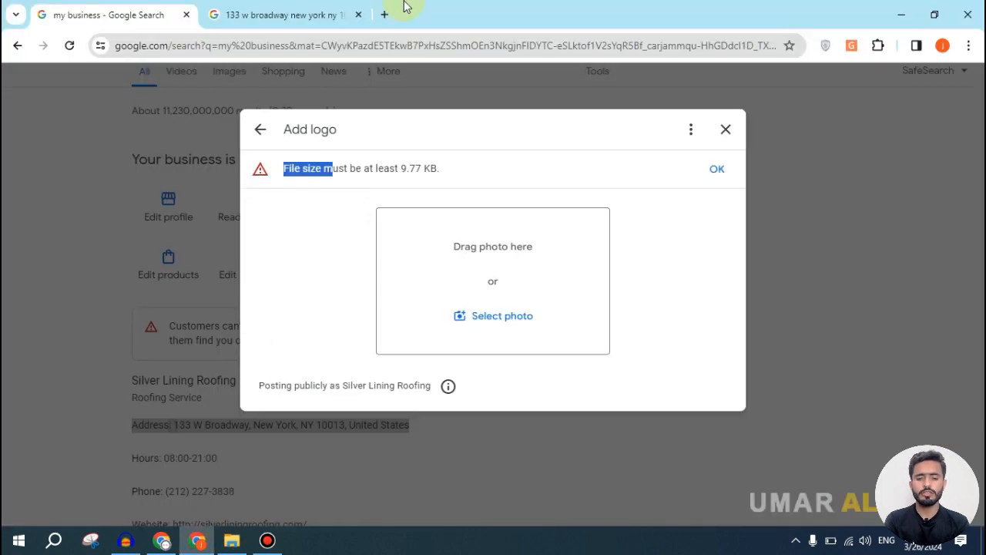
{"action": "left_click", "coordinate": [286, 15]}
{"action": "left_click", "coordinate": [198, 48]}
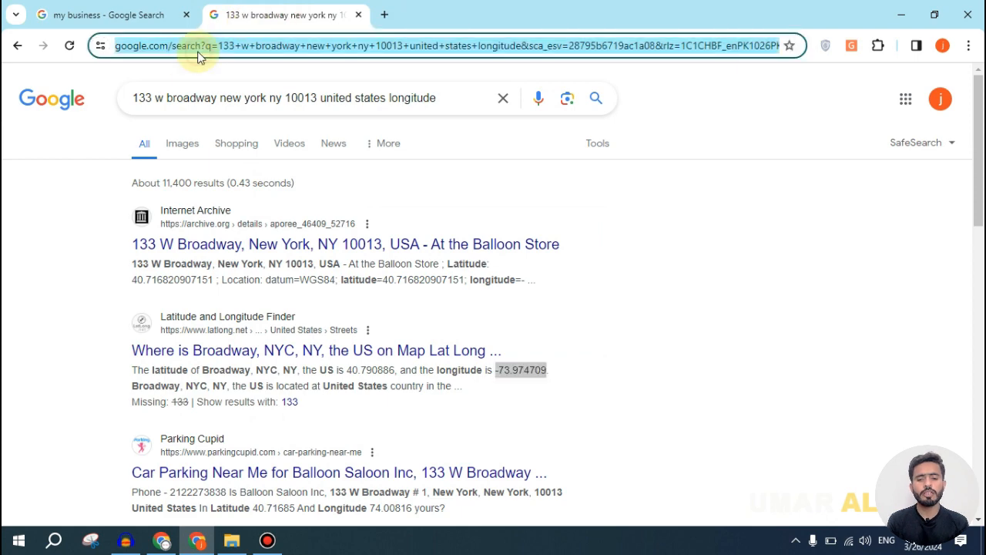
{"action": "type", "text": "image size"}
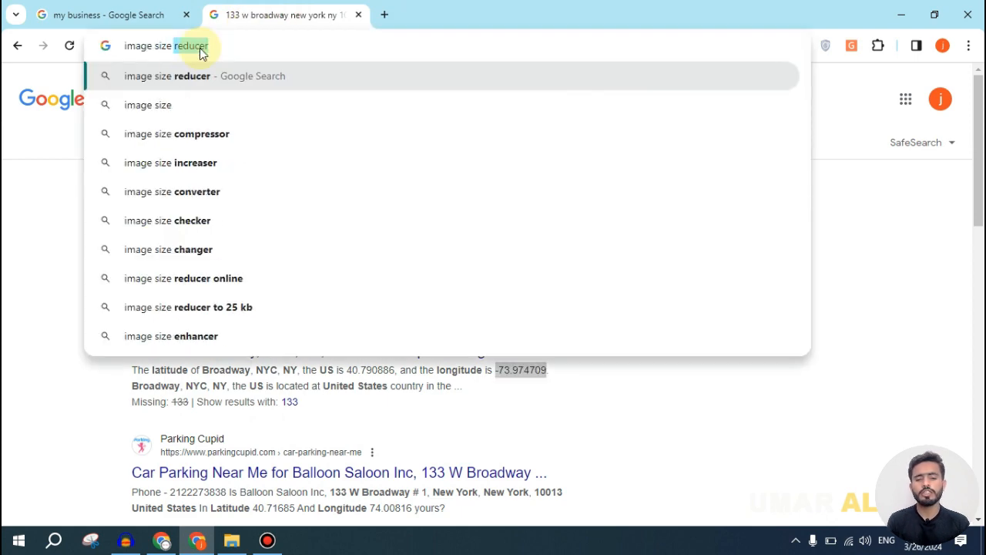
{"action": "left_click", "coordinate": [165, 163]}
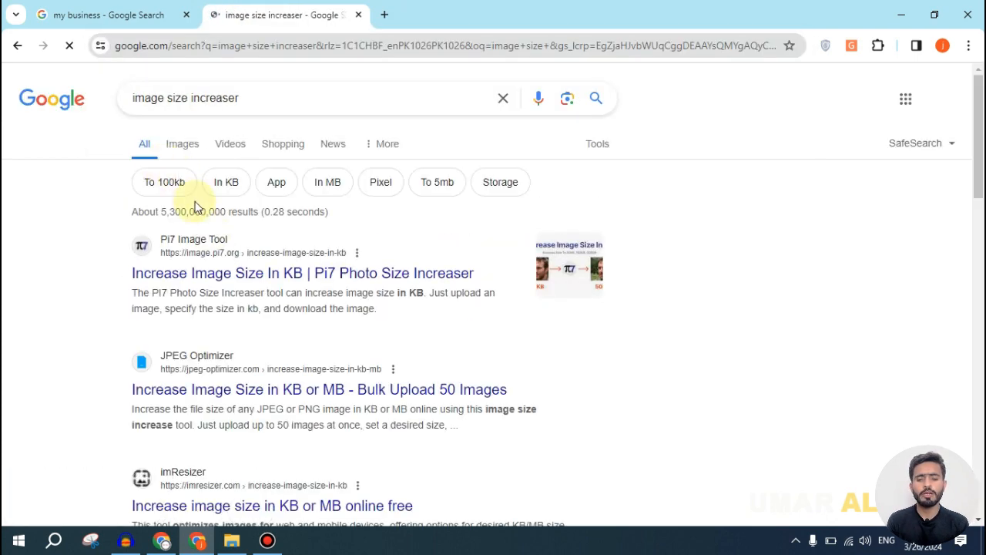
{"action": "left_click", "coordinate": [241, 275]}
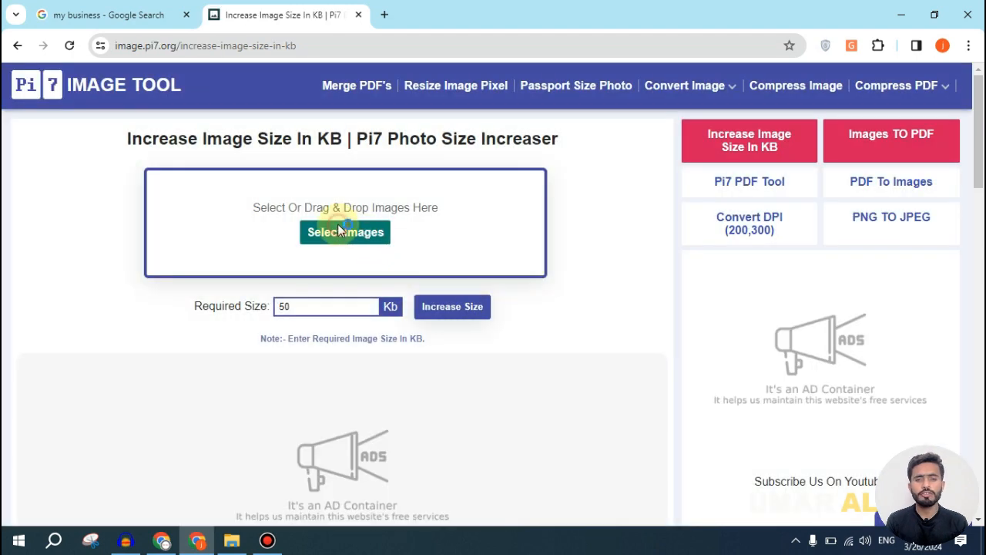
- Load the Silver linning Roofing image into the Pi7 tool, increase its size to 26 KB and download it
{"action": "left_click", "coordinate": [339, 231]}
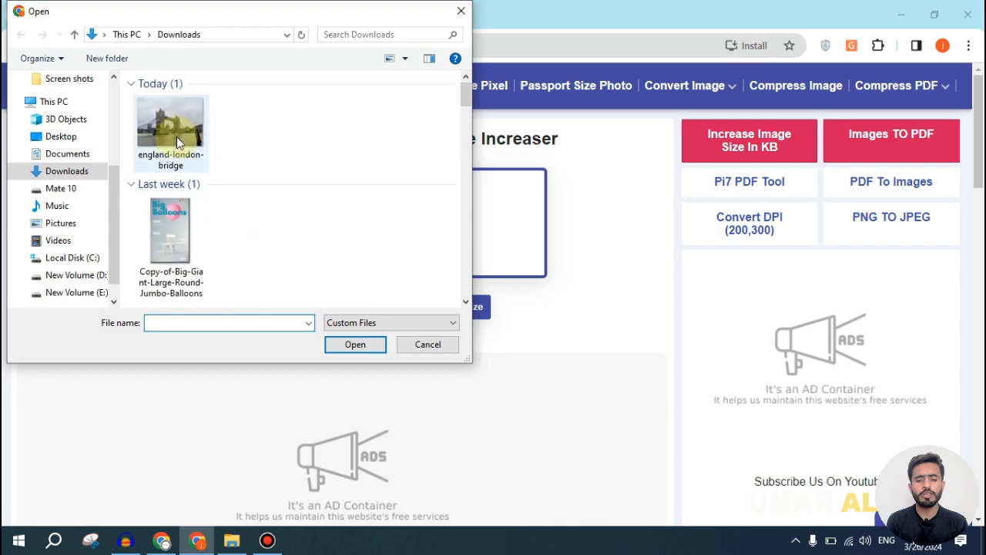
{"action": "left_click", "coordinate": [168, 130]}
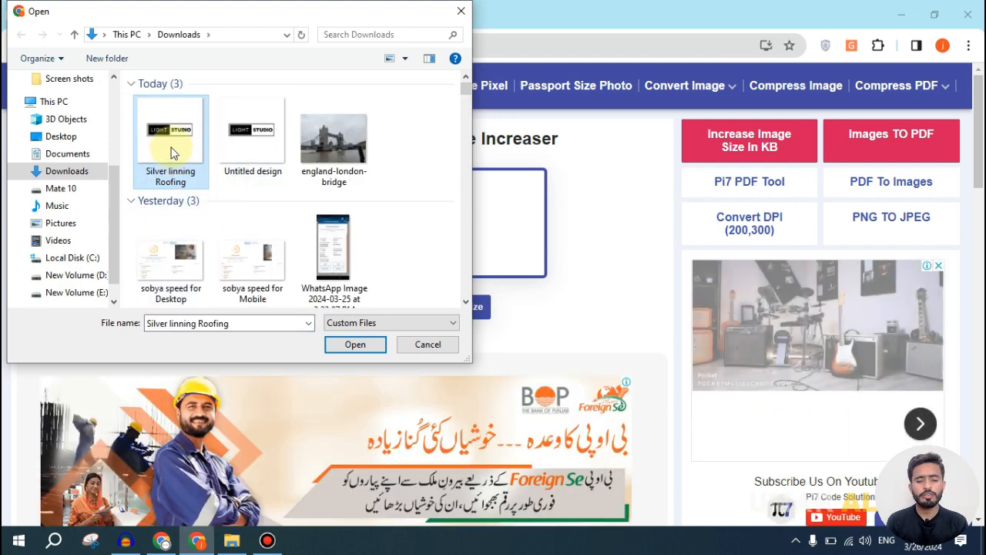
{"action": "left_click", "coordinate": [354, 344]}
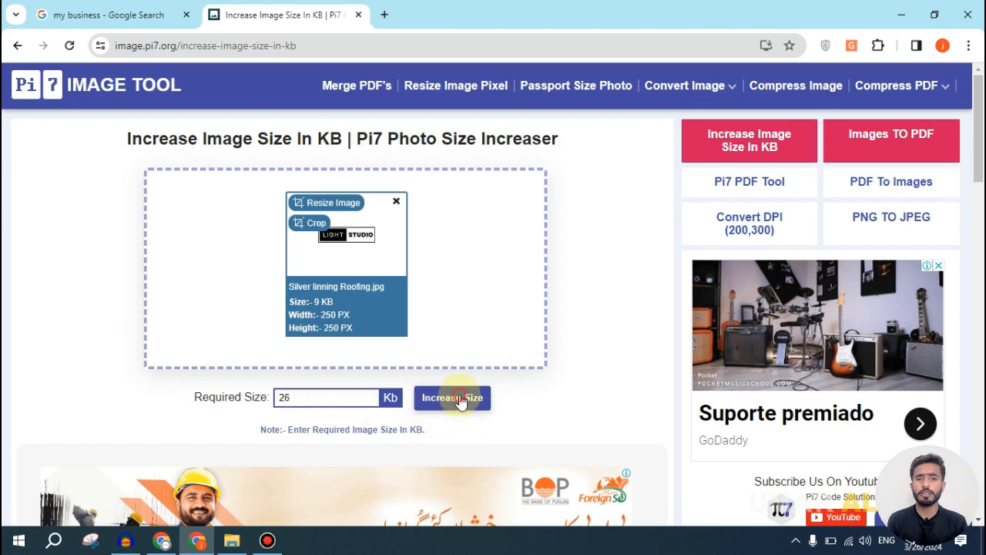
{"action": "left_click", "coordinate": [459, 398]}
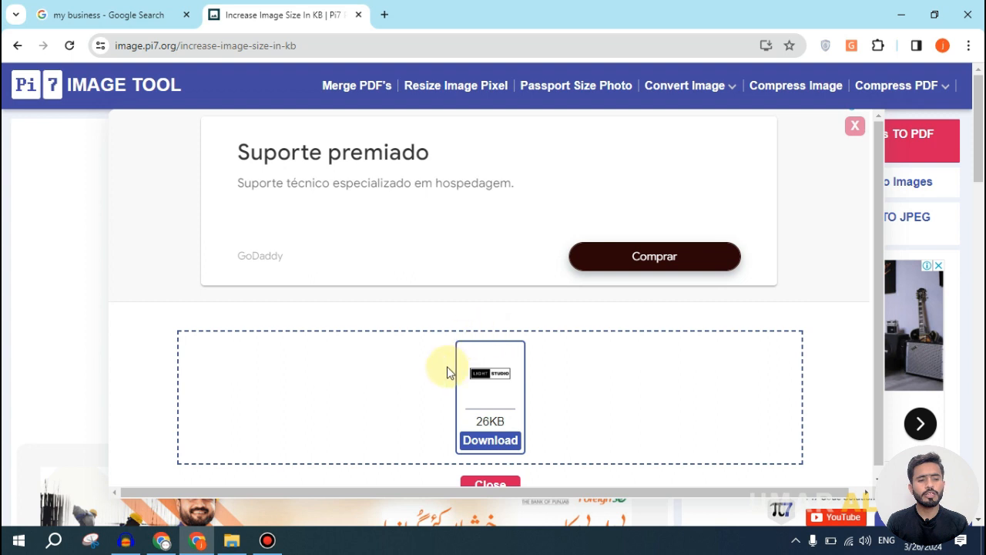
{"action": "scroll", "coordinate": [446, 374], "scroll_direction": "down", "scroll_amount": 1}
{"action": "left_click", "coordinate": [490, 433]}
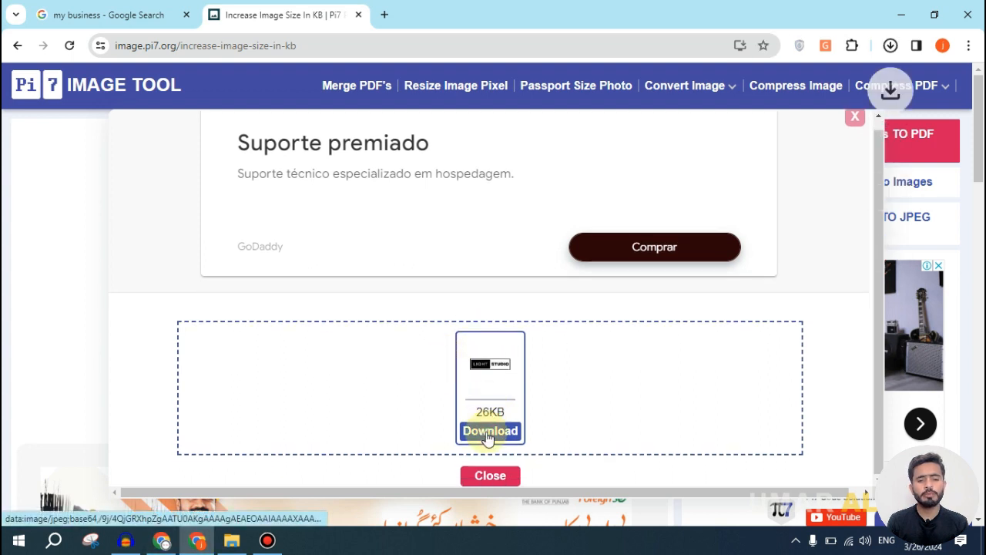
{"action": "left_click", "coordinate": [890, 46]}
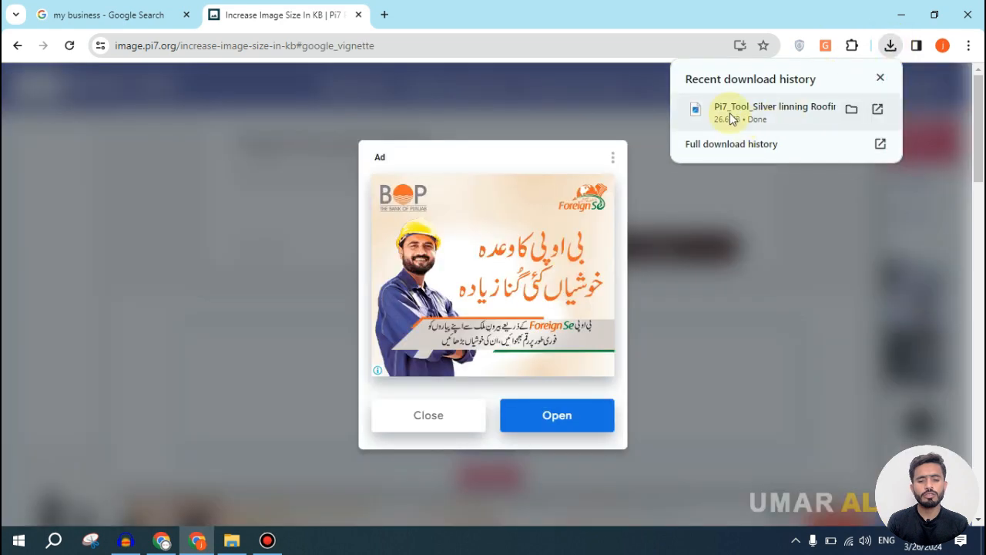
- Switch to File Explorer and try to rename the Pi7_Tool_Silver linning Roofing image in Downloads to Silver linning Roofing
{"action": "left_click", "coordinate": [231, 540]}
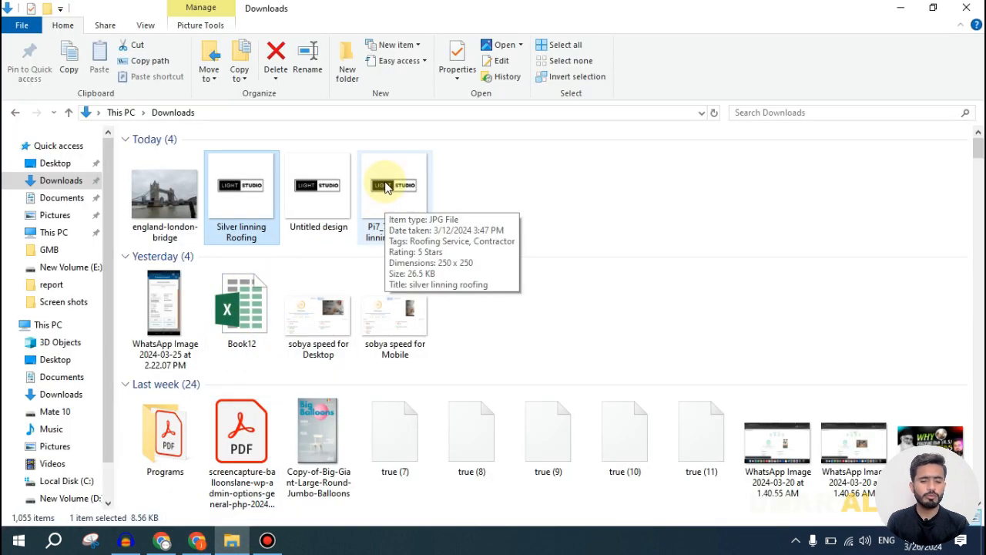
{"action": "left_click", "coordinate": [387, 207]}
{"action": "right_click", "coordinate": [386, 204]}
{"action": "left_click", "coordinate": [442, 497]}
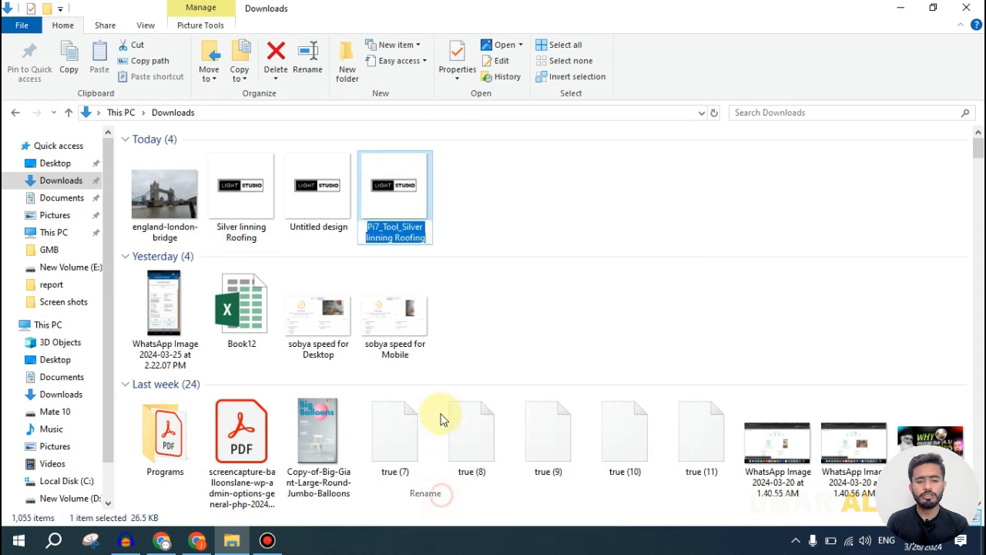
{"action": "left_click_drag", "start_coordinate": [402, 229], "coordinate": [357, 230]}
{"action": "key", "text": "BackSpace"}
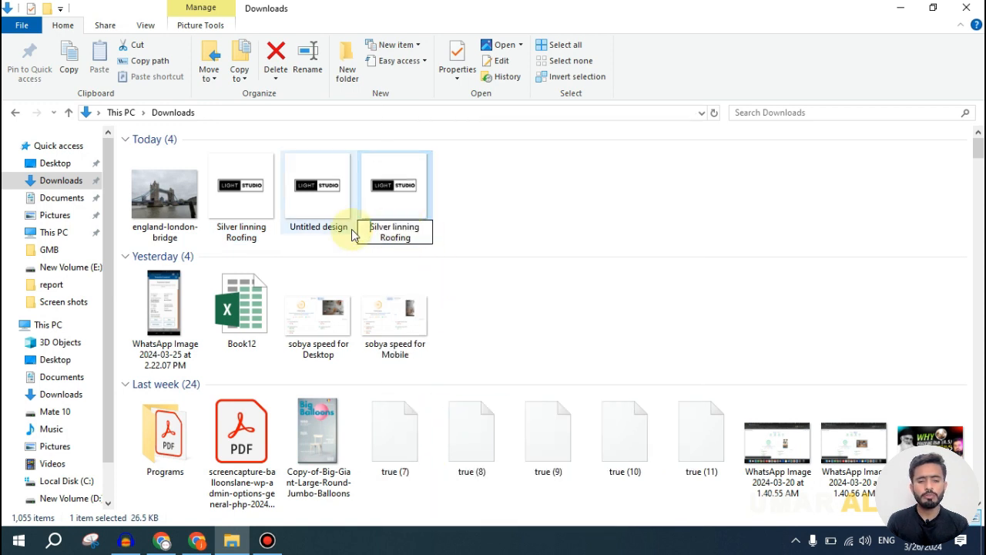
{"action": "key", "text": "Return"}
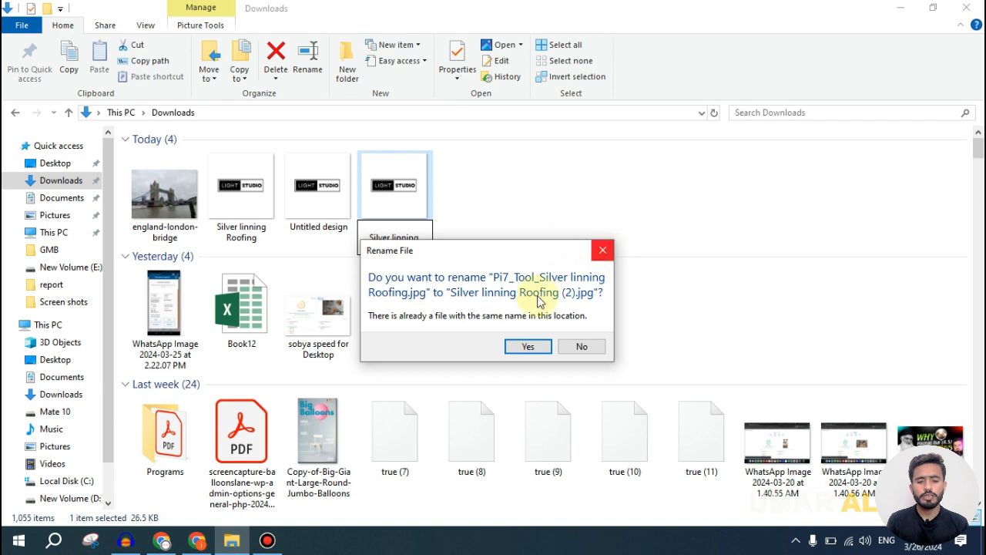
{"action": "left_click", "coordinate": [576, 345]}
- Rename the Pi7_Tool_Silver linning Roofing image as Silver linning Roofing company
{"action": "left_click", "coordinate": [395, 237]}
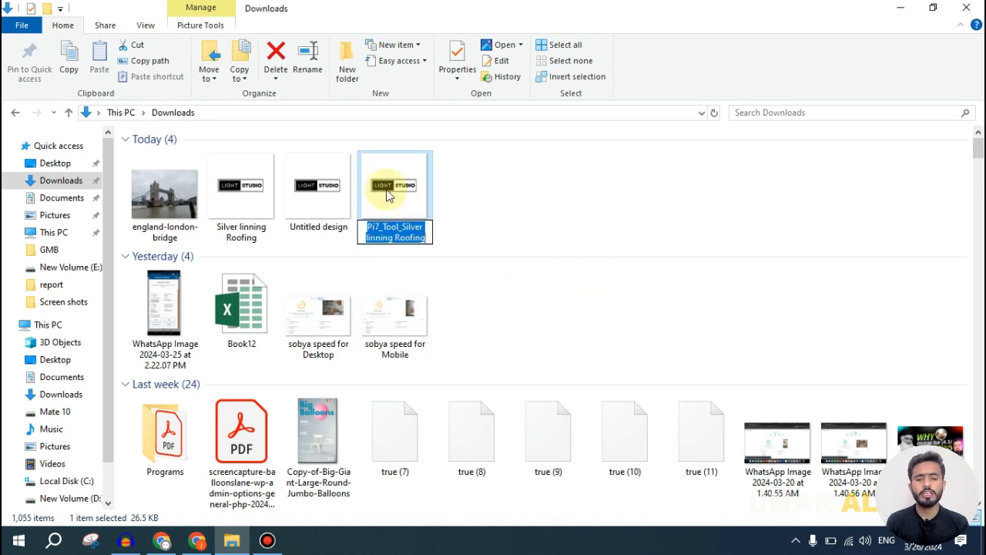
{"action": "left_click_drag", "start_coordinate": [402, 227], "coordinate": [365, 227]}
{"action": "key", "text": "BackSpace"}
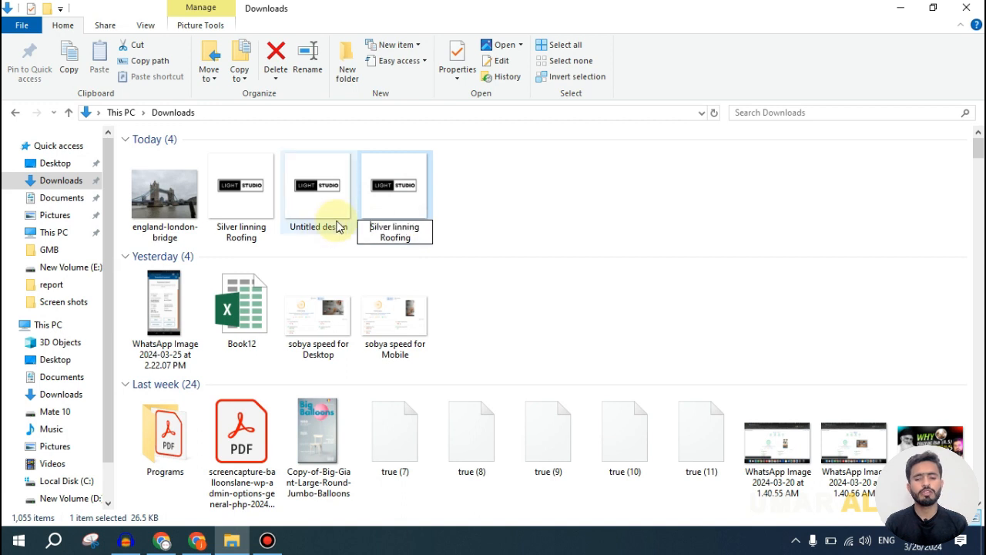
{"action": "left_click", "coordinate": [414, 236]}
{"action": "type", "text": "company"}
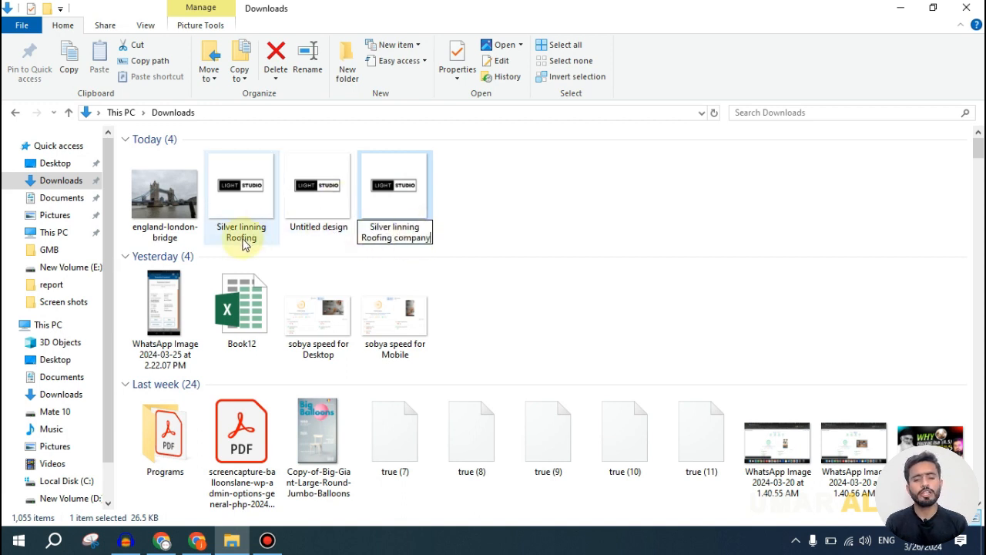
{"action": "left_click", "coordinate": [493, 197]}
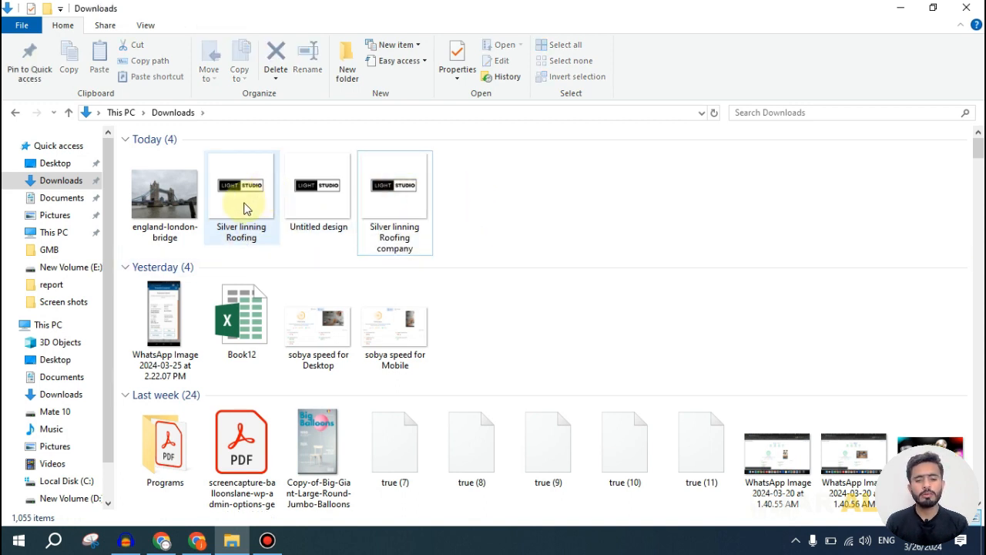
- Examine the file size and the detailed metadata of the Silver linning Roofing company image in its properties
{"action": "left_click", "coordinate": [404, 198]}
{"action": "right_click", "coordinate": [404, 199]}
{"action": "left_click", "coordinate": [451, 510]}
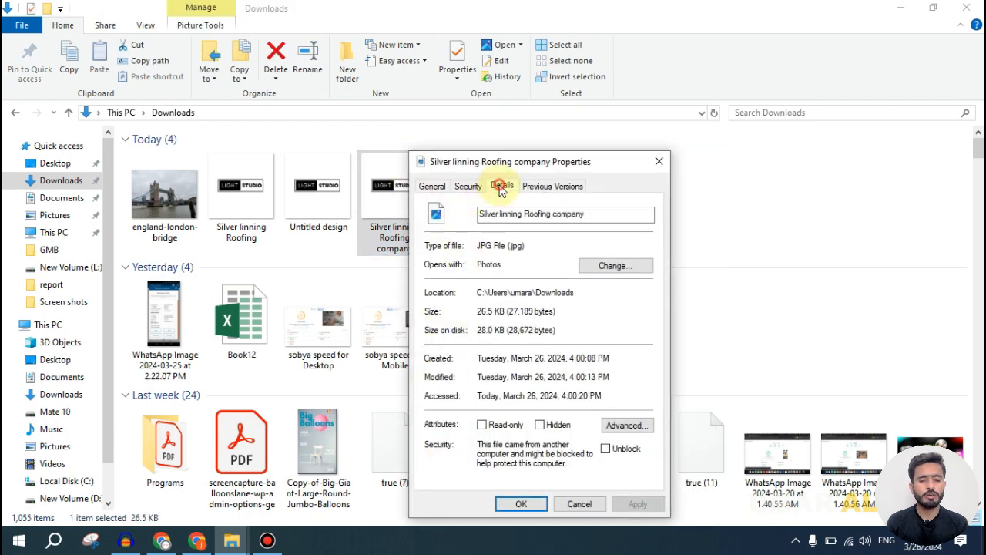
{"action": "left_click", "coordinate": [501, 187]}
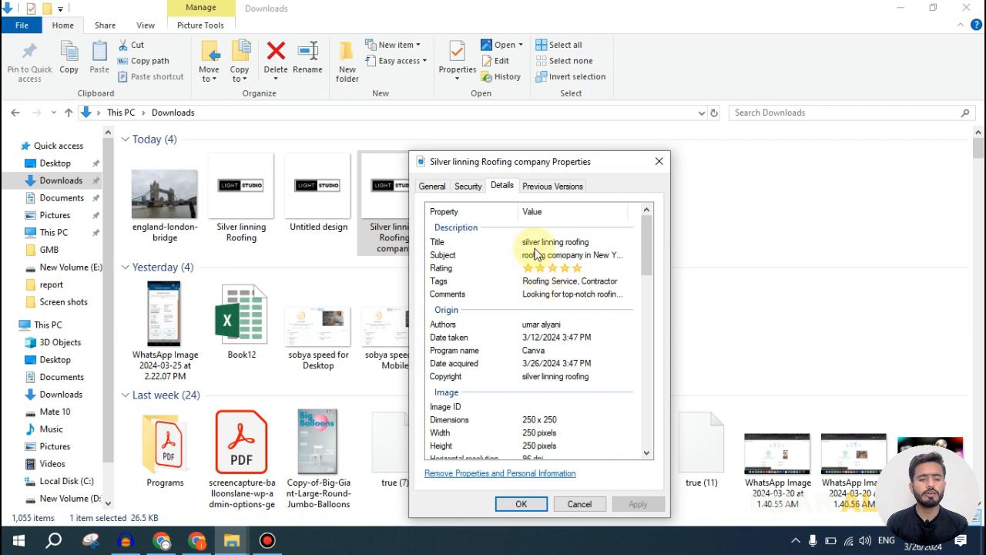
{"action": "scroll", "coordinate": [544, 265], "scroll_direction": "down", "scroll_amount": 1}
{"action": "scroll", "coordinate": [542, 261], "scroll_direction": "up", "scroll_amount": 1}
{"action": "scroll", "coordinate": [530, 324], "scroll_direction": "down", "scroll_amount": 14}
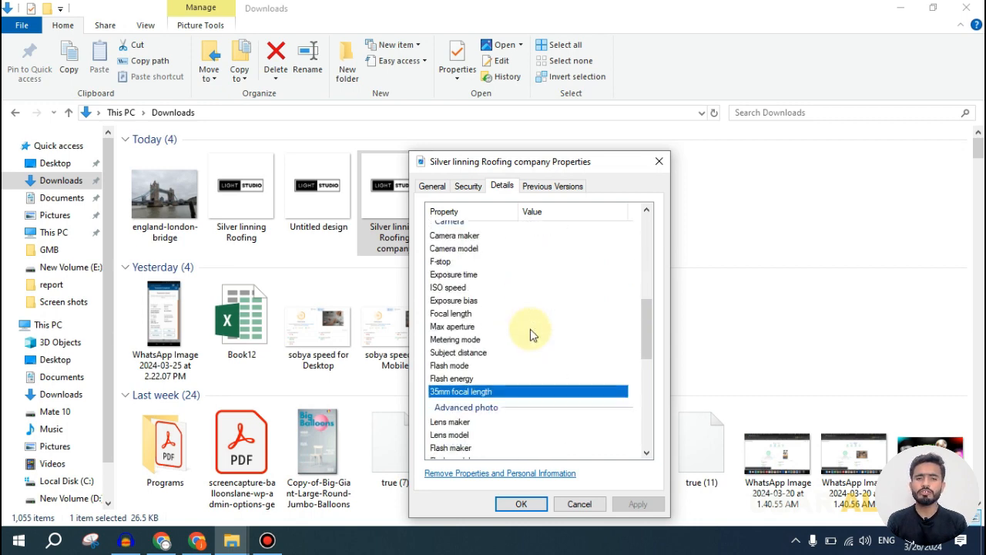
{"action": "scroll", "coordinate": [531, 324], "scroll_direction": "down", "scroll_amount": 1}
{"action": "scroll", "coordinate": [534, 381], "scroll_direction": "up", "scroll_amount": 15}
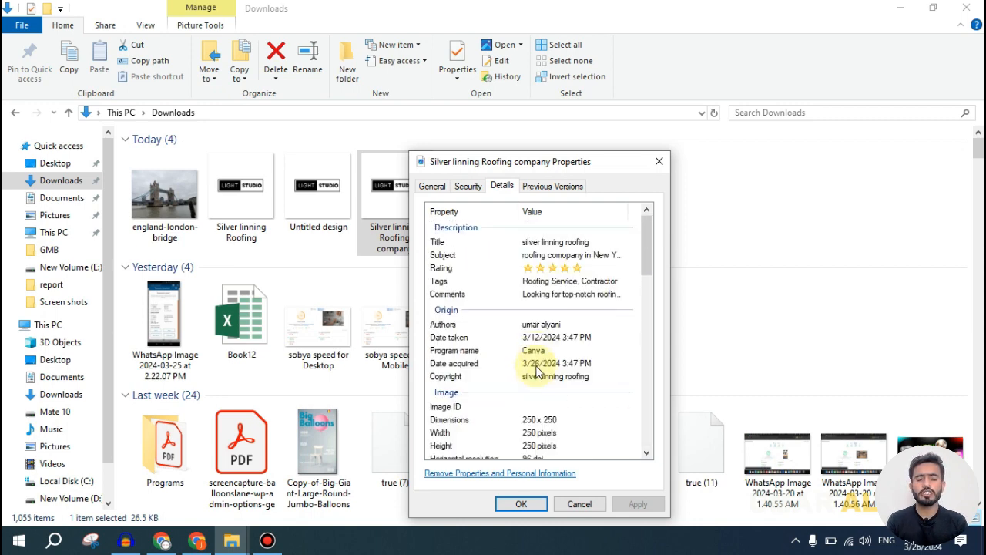
{"action": "left_click", "coordinate": [661, 162]}
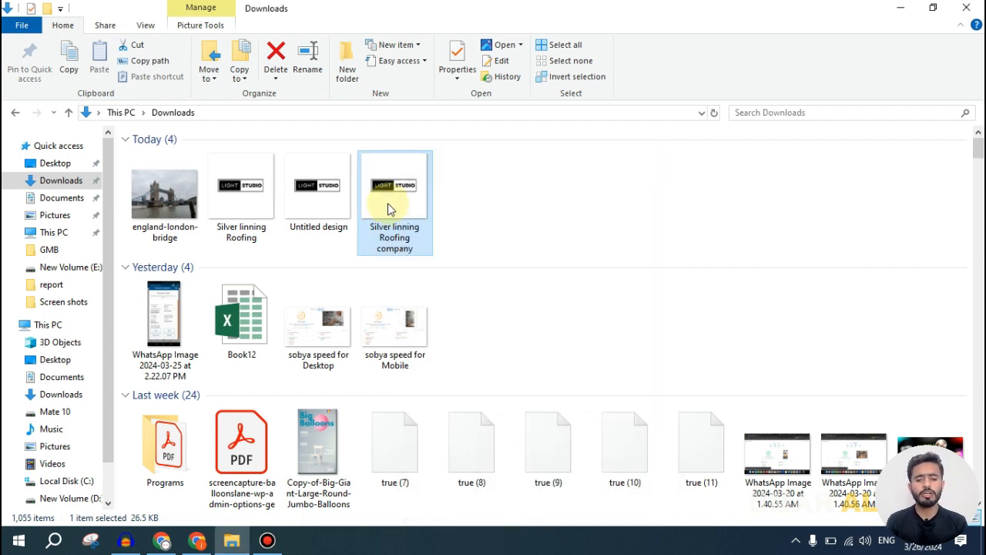
- Delete the old Silver linning Roofing and Untitled design images from Downloads
{"action": "left_click", "coordinate": [247, 226]}
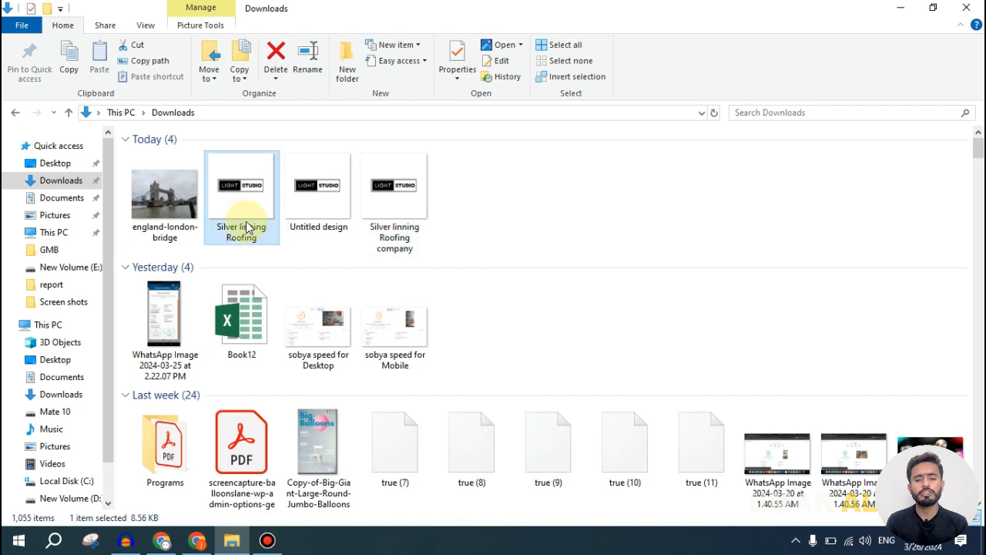
{"action": "key", "text": "Delete"}
{"action": "left_click", "coordinate": [248, 202]}
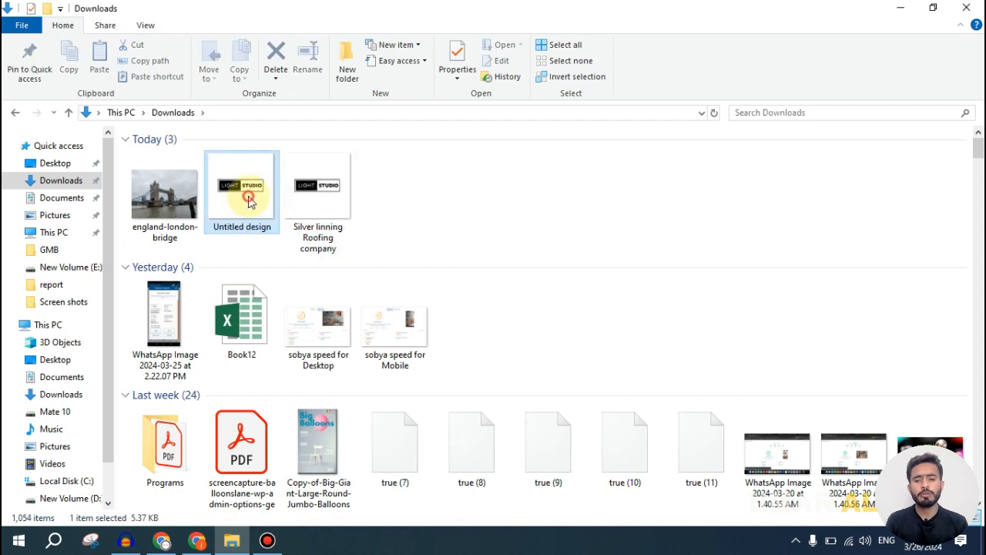
{"action": "key", "text": "Delete"}
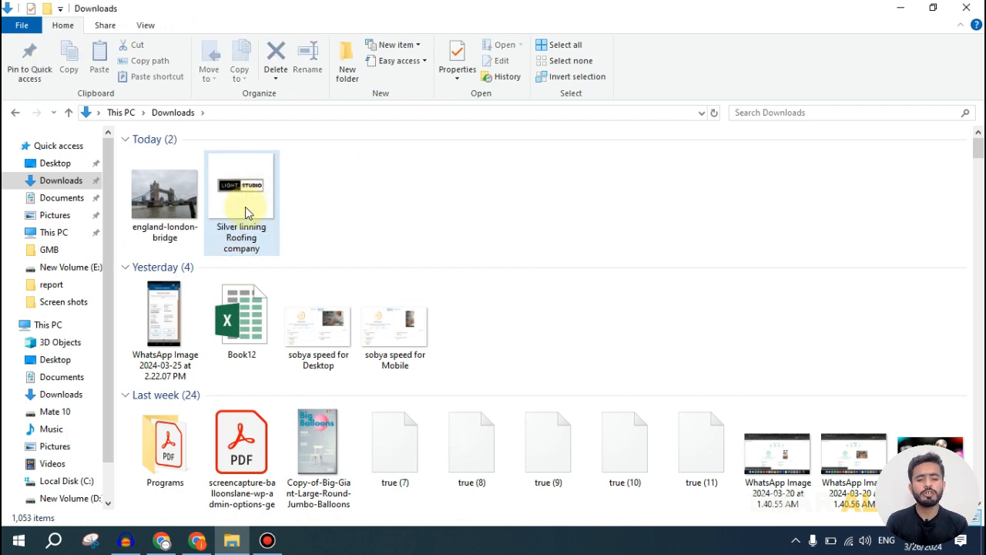
- Switch to the business profile in Chrome, upload the Silver linning Roofing company image as the logo and save it uncropped
{"action": "left_click", "coordinate": [197, 540]}
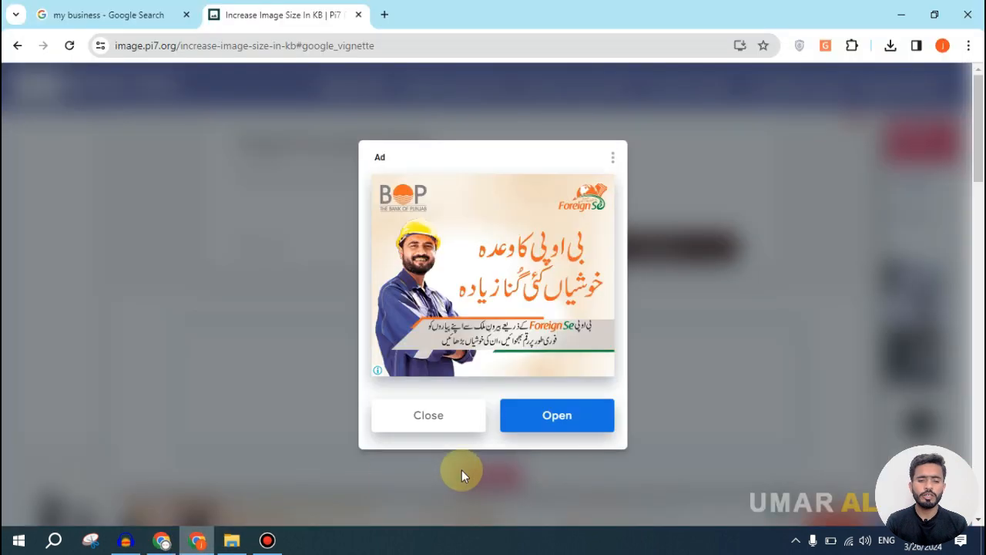
{"action": "left_click", "coordinate": [117, 10]}
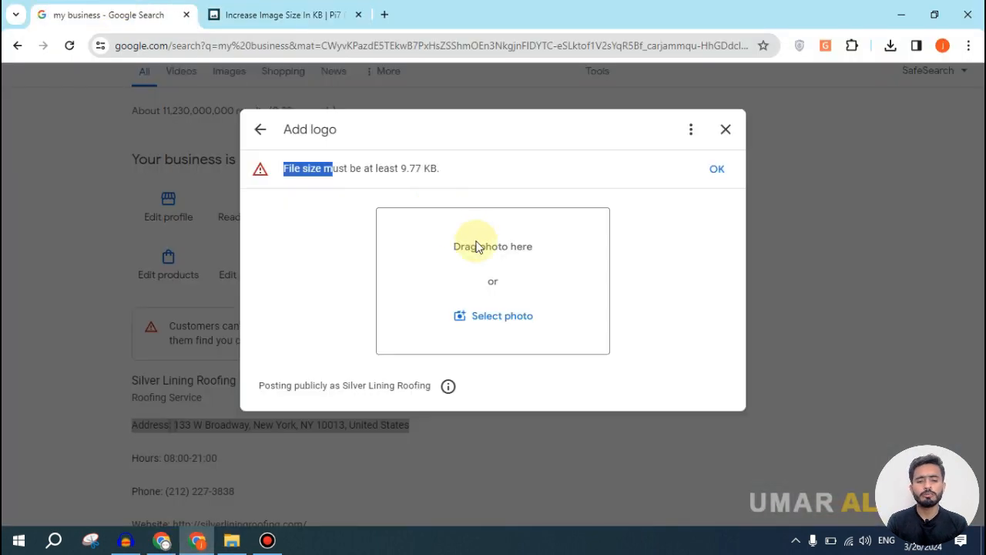
{"action": "left_click", "coordinate": [479, 318]}
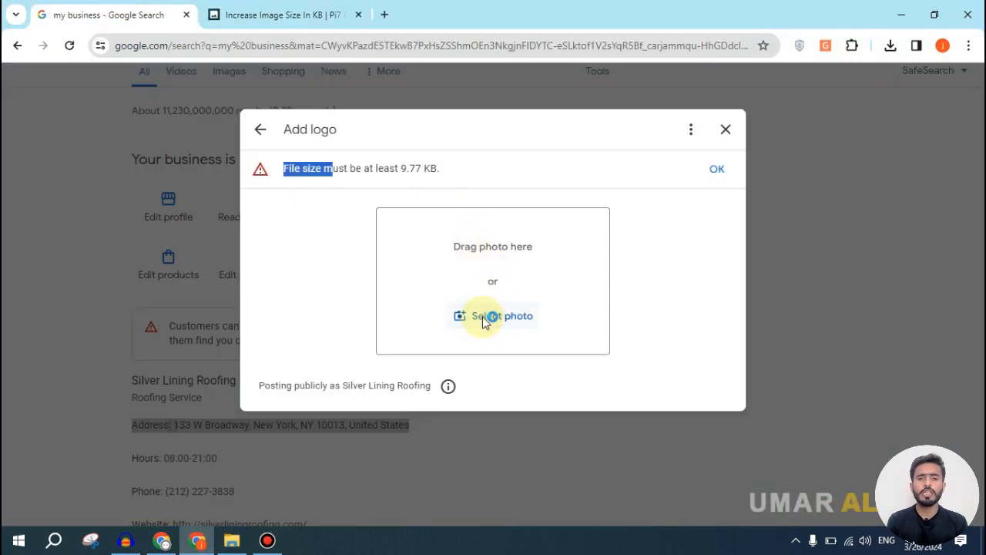
{"action": "left_click", "coordinate": [176, 148]}
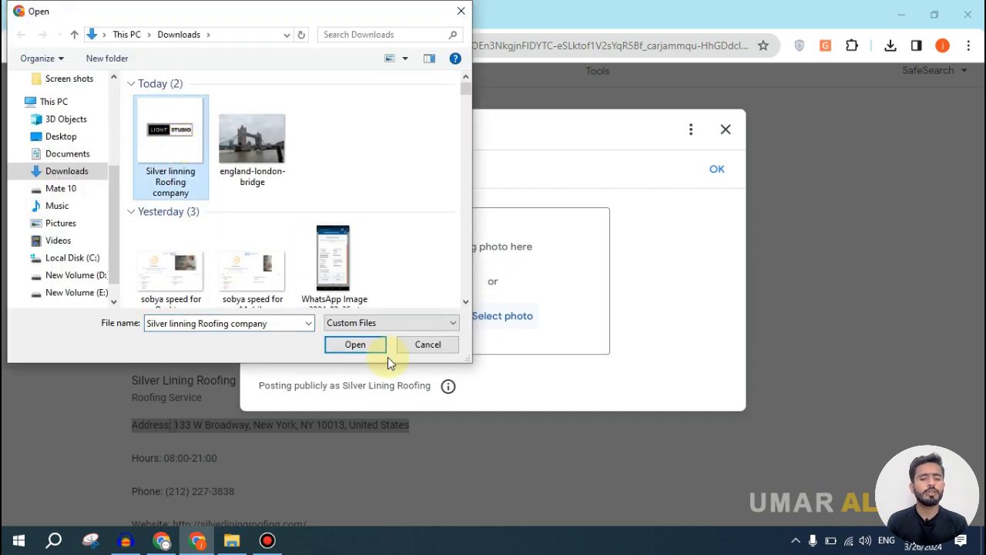
{"action": "left_click", "coordinate": [355, 345]}
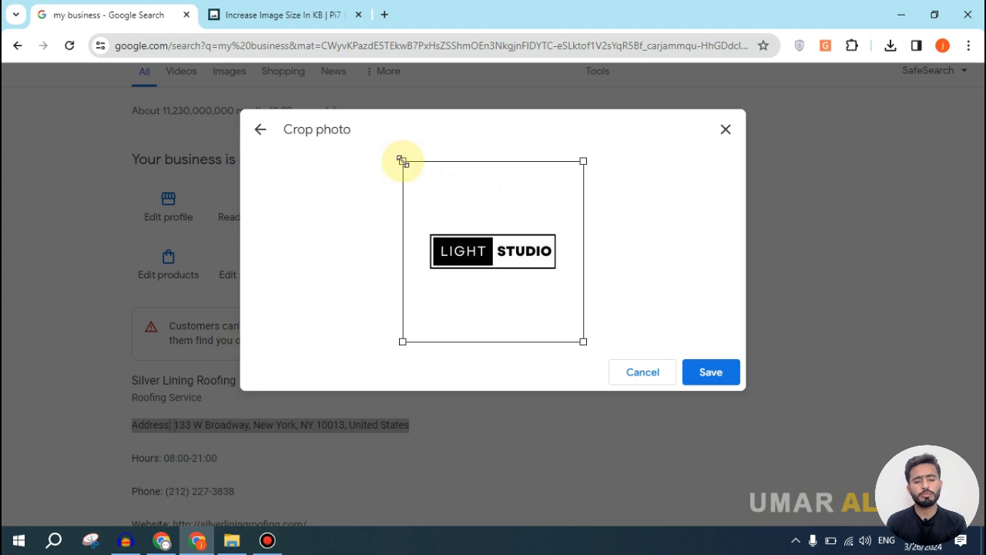
{"action": "left_click", "coordinate": [713, 372]}
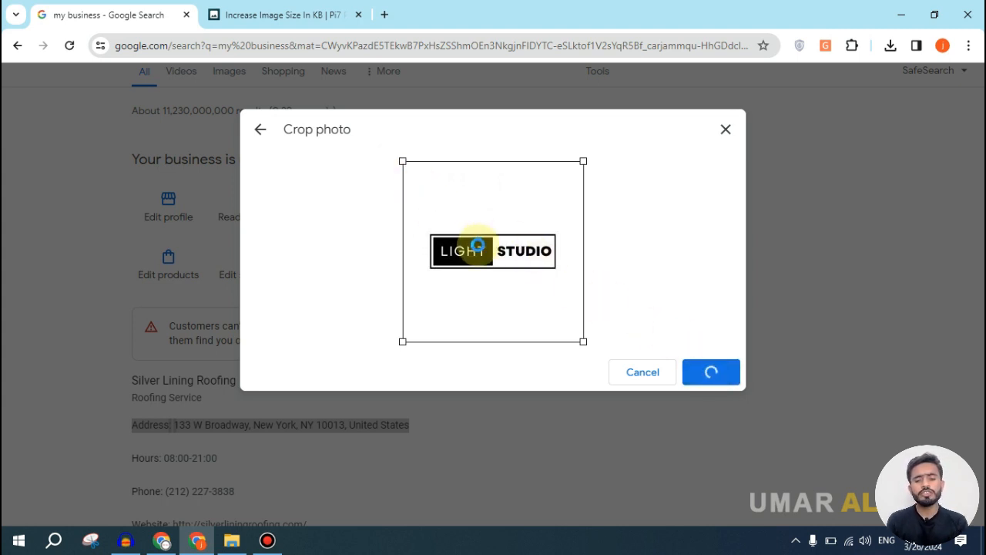
{"action": "scroll", "coordinate": [359, 334], "scroll_direction": "down", "scroll_amount": 1}
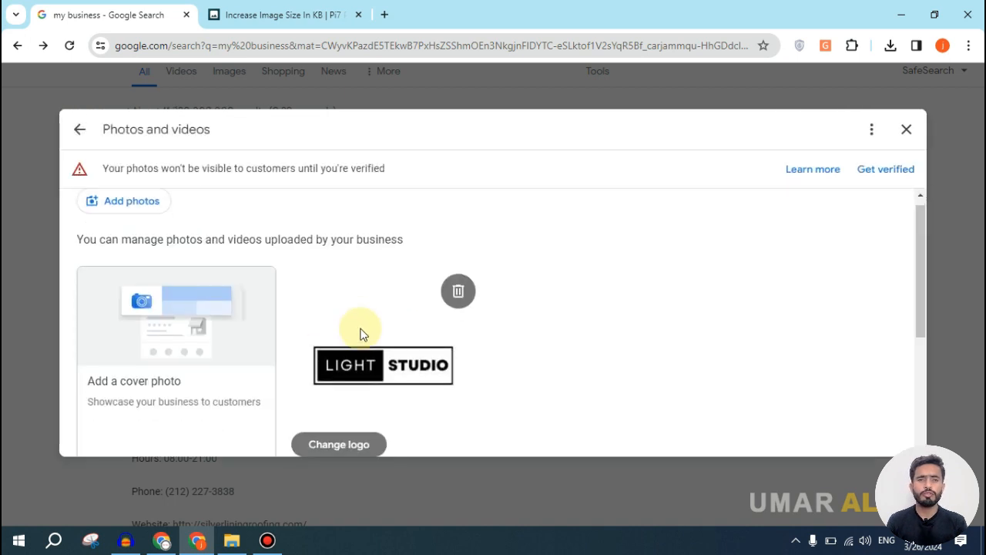